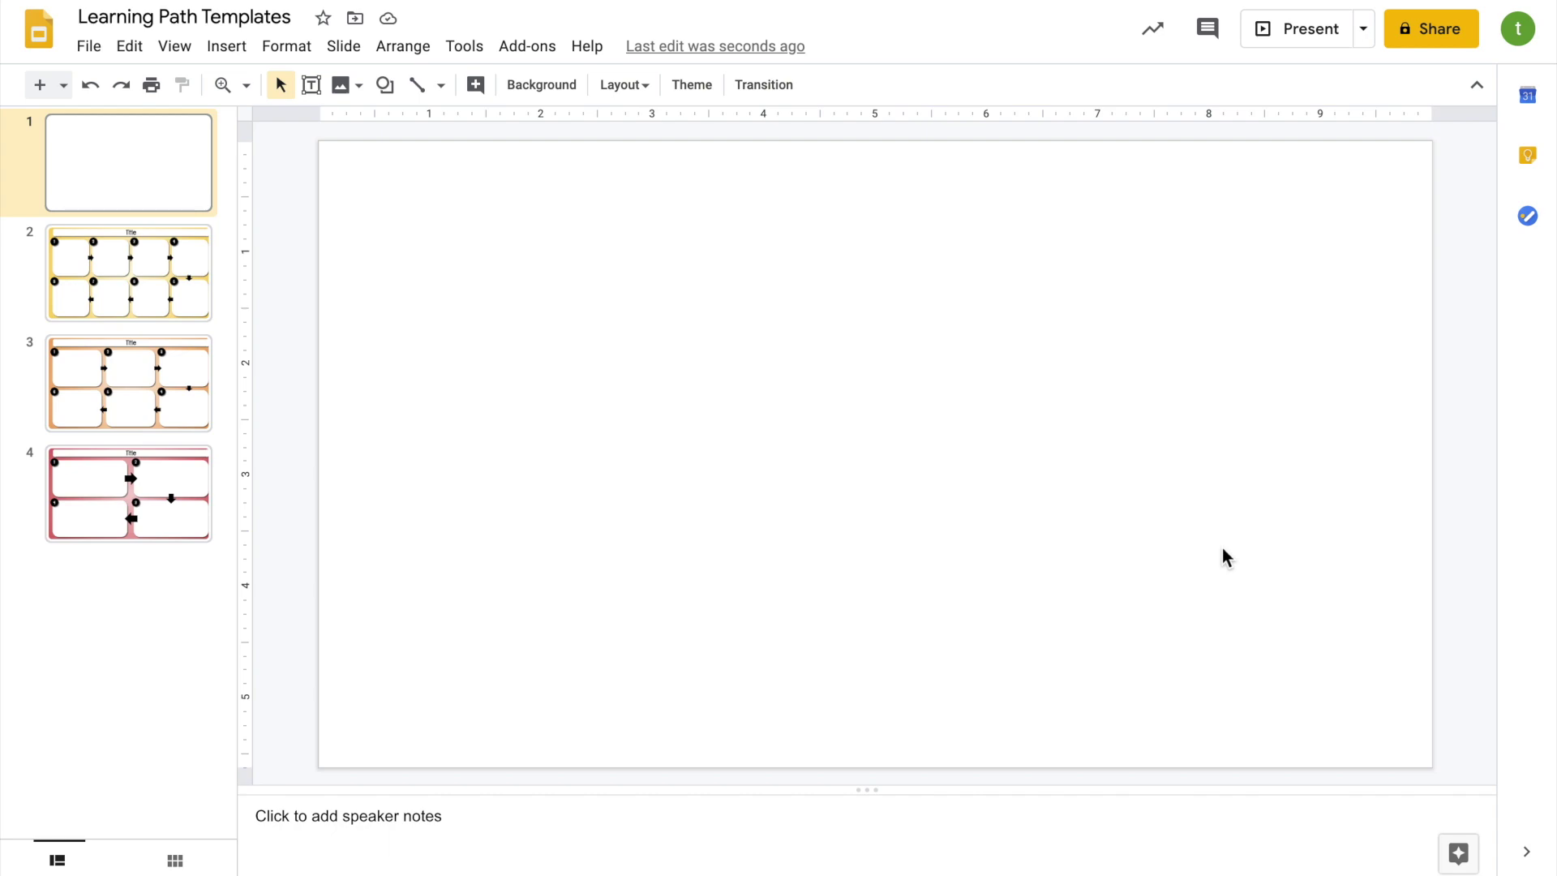
Step: Give slide 1 an orange gradient background
click(542, 85)
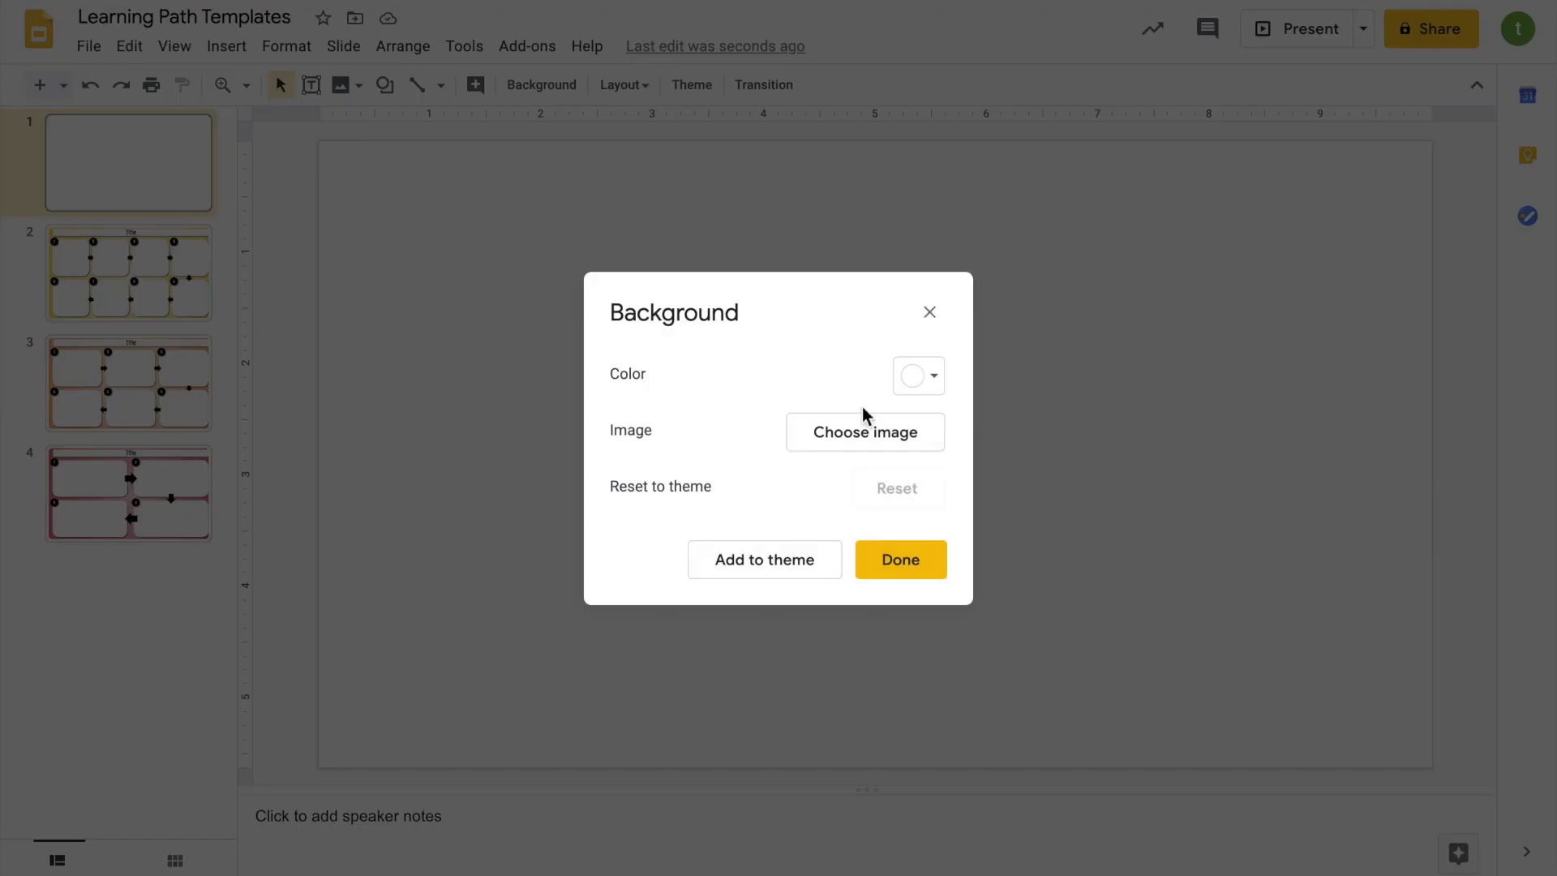
click(921, 373)
click(226, 46)
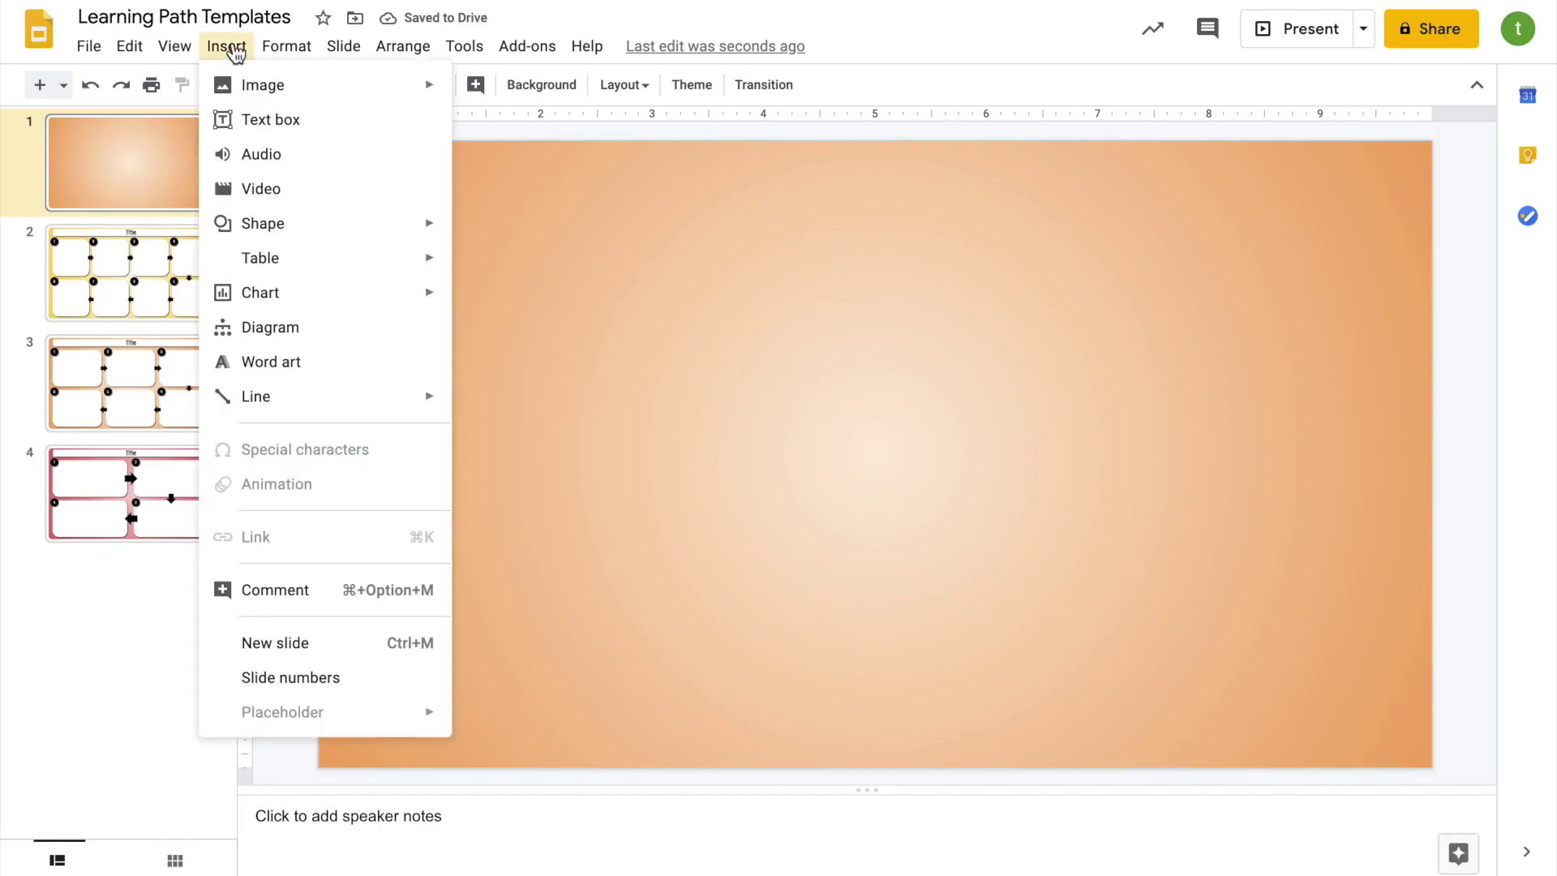
Step: Add a centred 'Long Multiplication - 2 Digit by 2 Digit' title in Englebert, black fill, white text
click(271, 119)
drag(364, 160, 1392, 215)
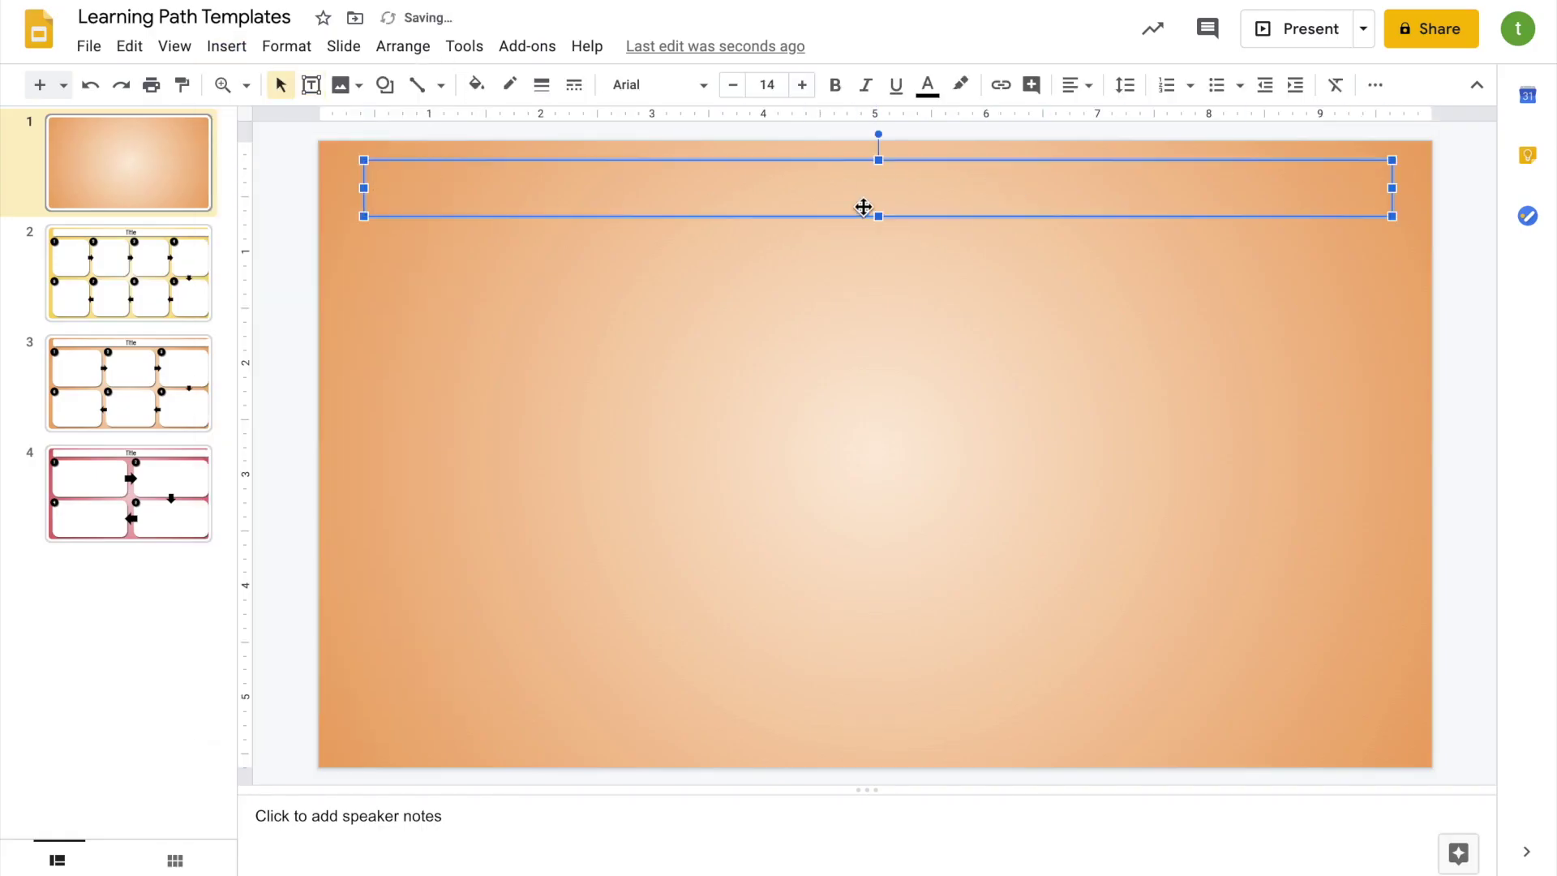
text(Long Multiplication - 2 Digit by 2 Digit)
key(ctrl+a)
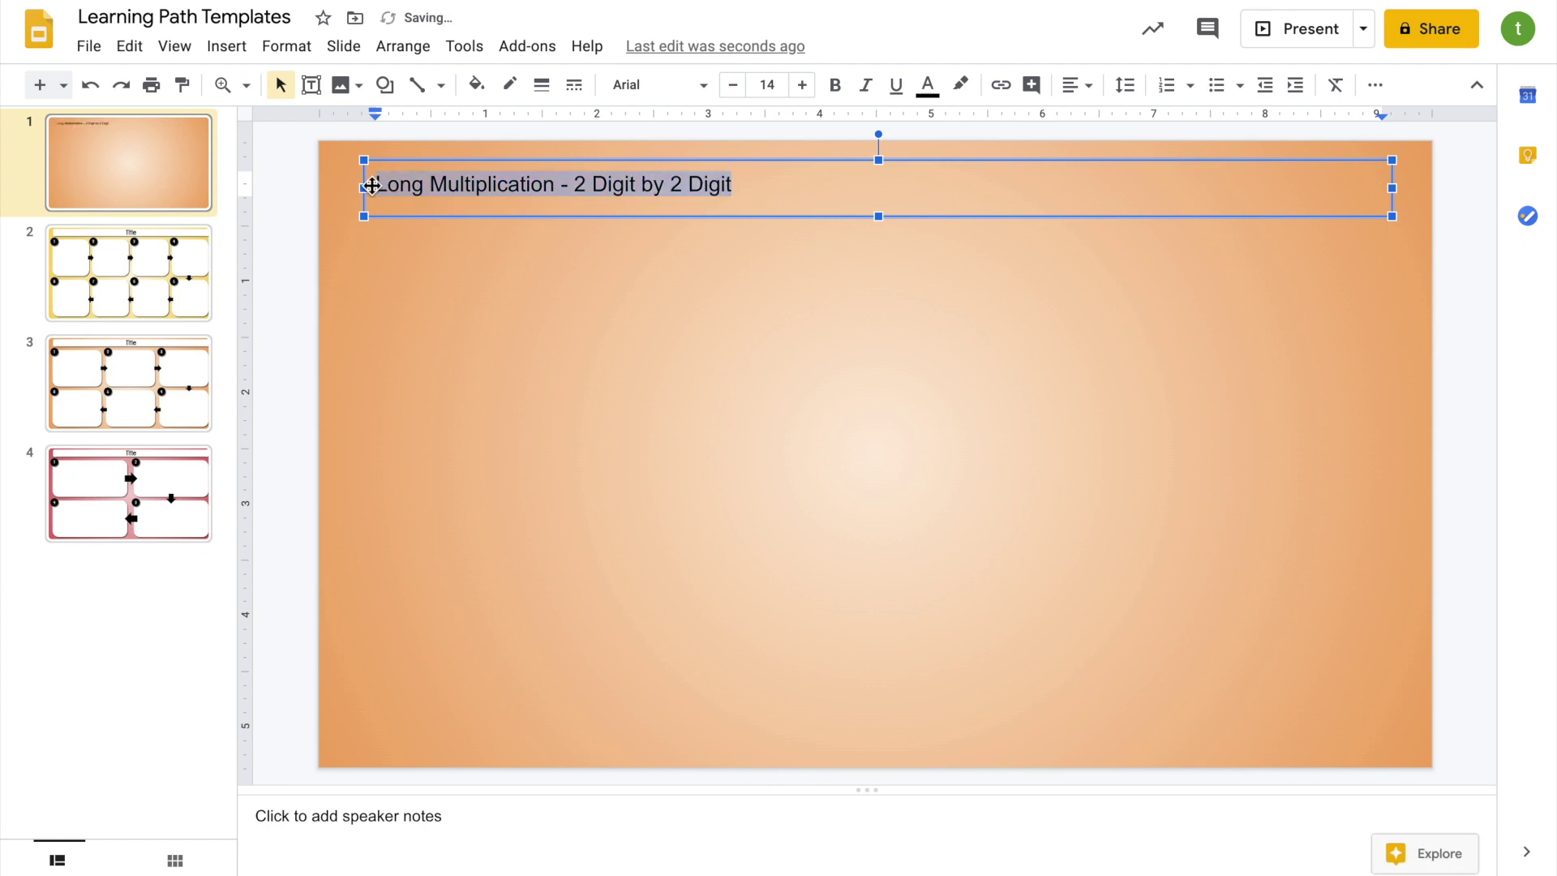
key(ctrl+shift+e)
click(699, 86)
click(672, 539)
click(476, 85)
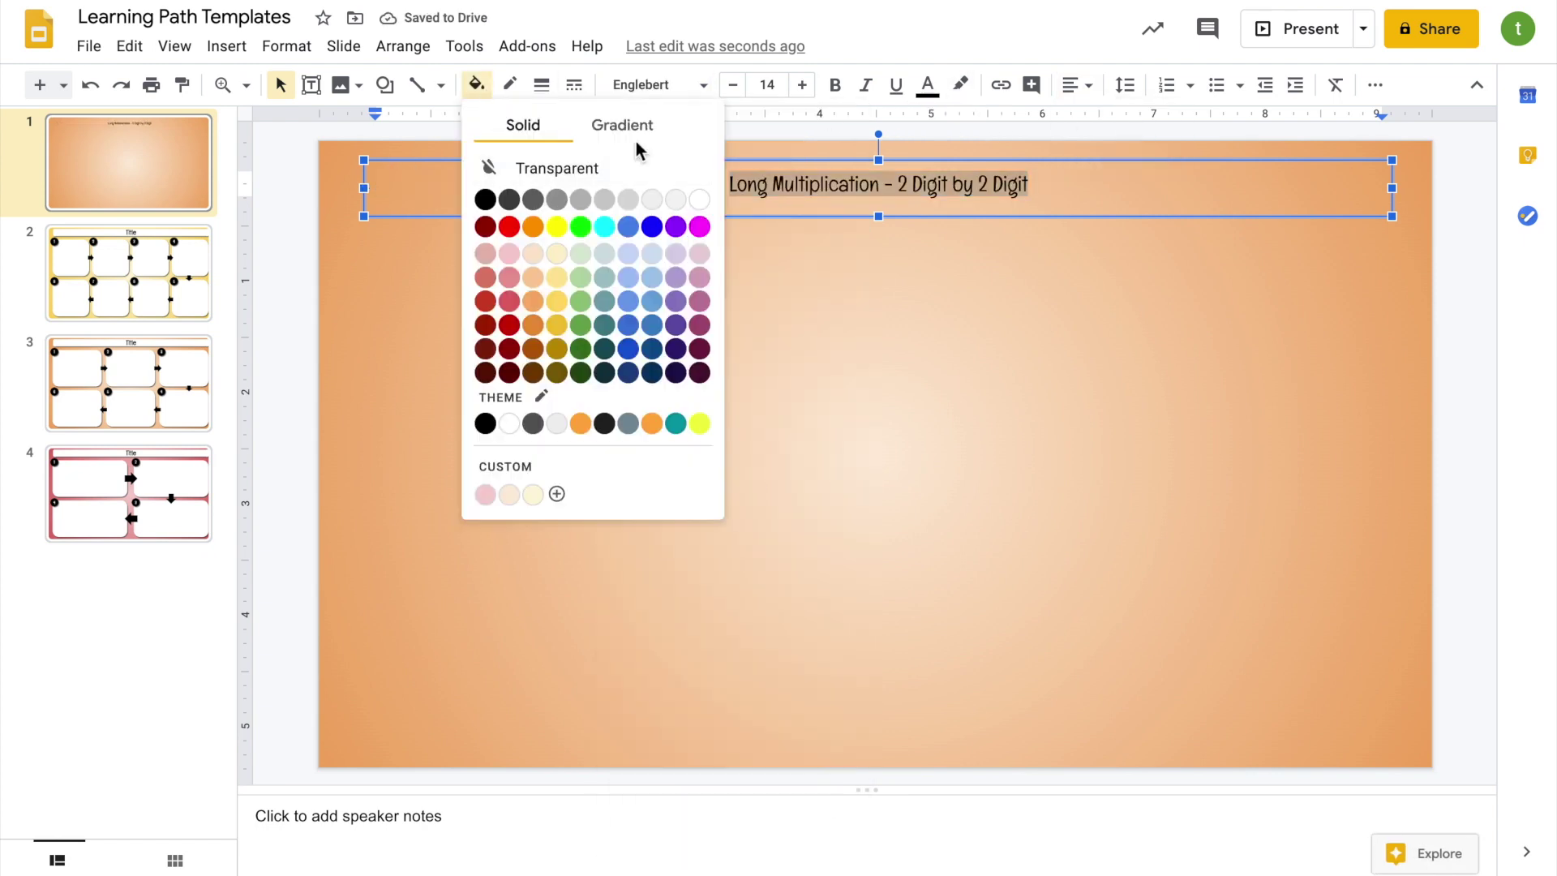
click(487, 198)
click(928, 85)
click(1163, 198)
Step: Draw four rounded rectangle boxes in a two-by-two layout
click(1157, 134)
click(226, 46)
mouse_move(264, 222)
mouse_move(514, 230)
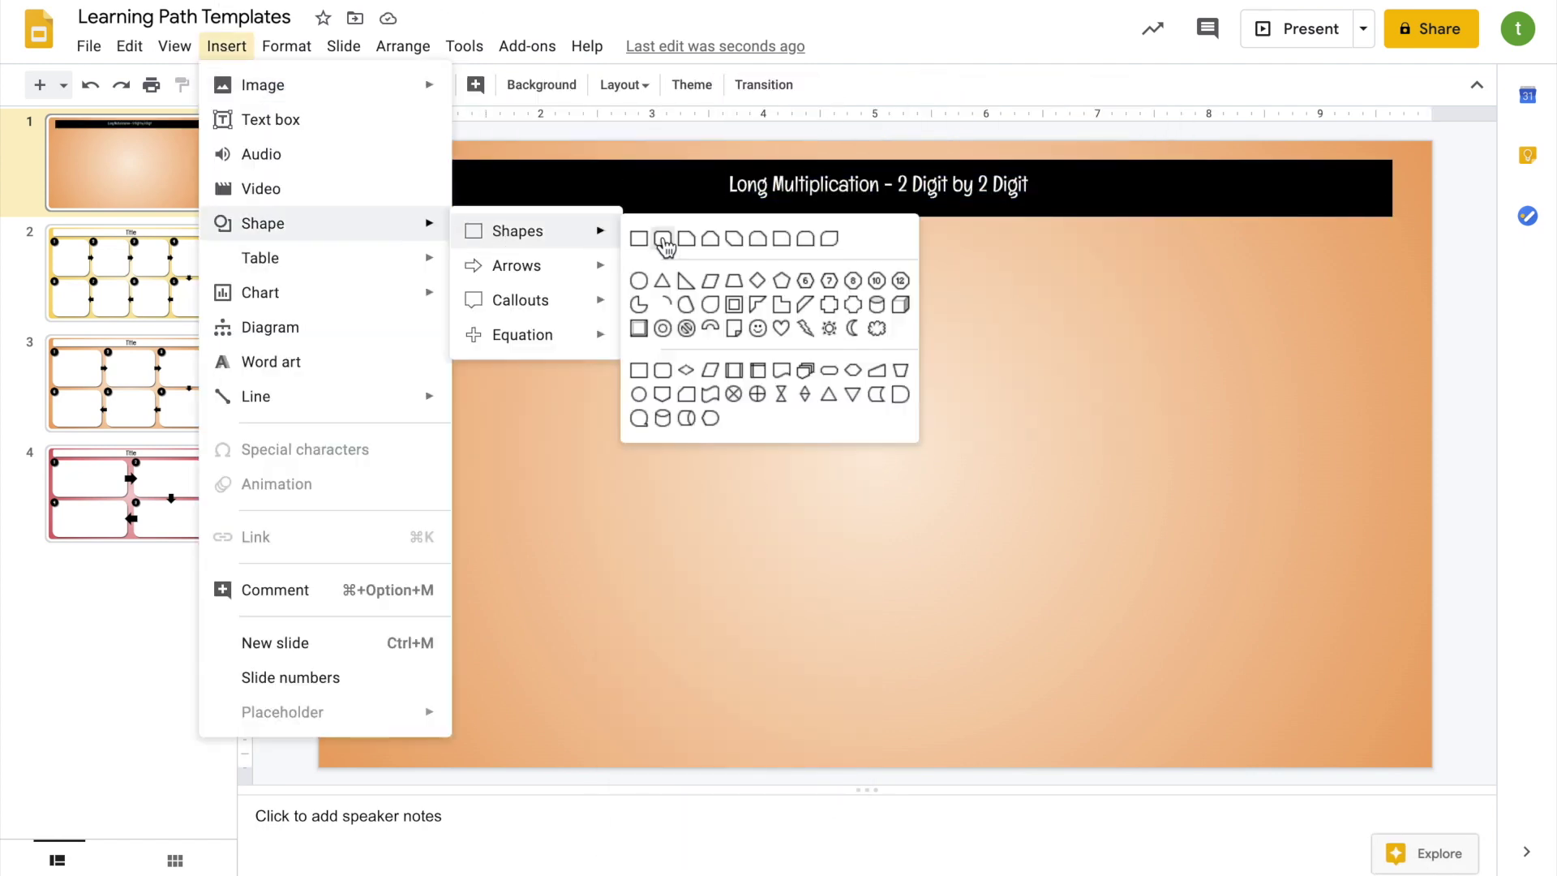
click(659, 243)
drag(368, 236, 805, 438)
drag(643, 351, 1231, 343)
drag(1404, 350, 629, 614)
key(Escape)
Step: Add three red arrows linking the boxes: right, down, then left
click(226, 45)
mouse_move(265, 222)
click(640, 268)
drag(792, 320, 940, 370)
click(477, 85)
click(486, 218)
drag(882, 299, 1127, 468)
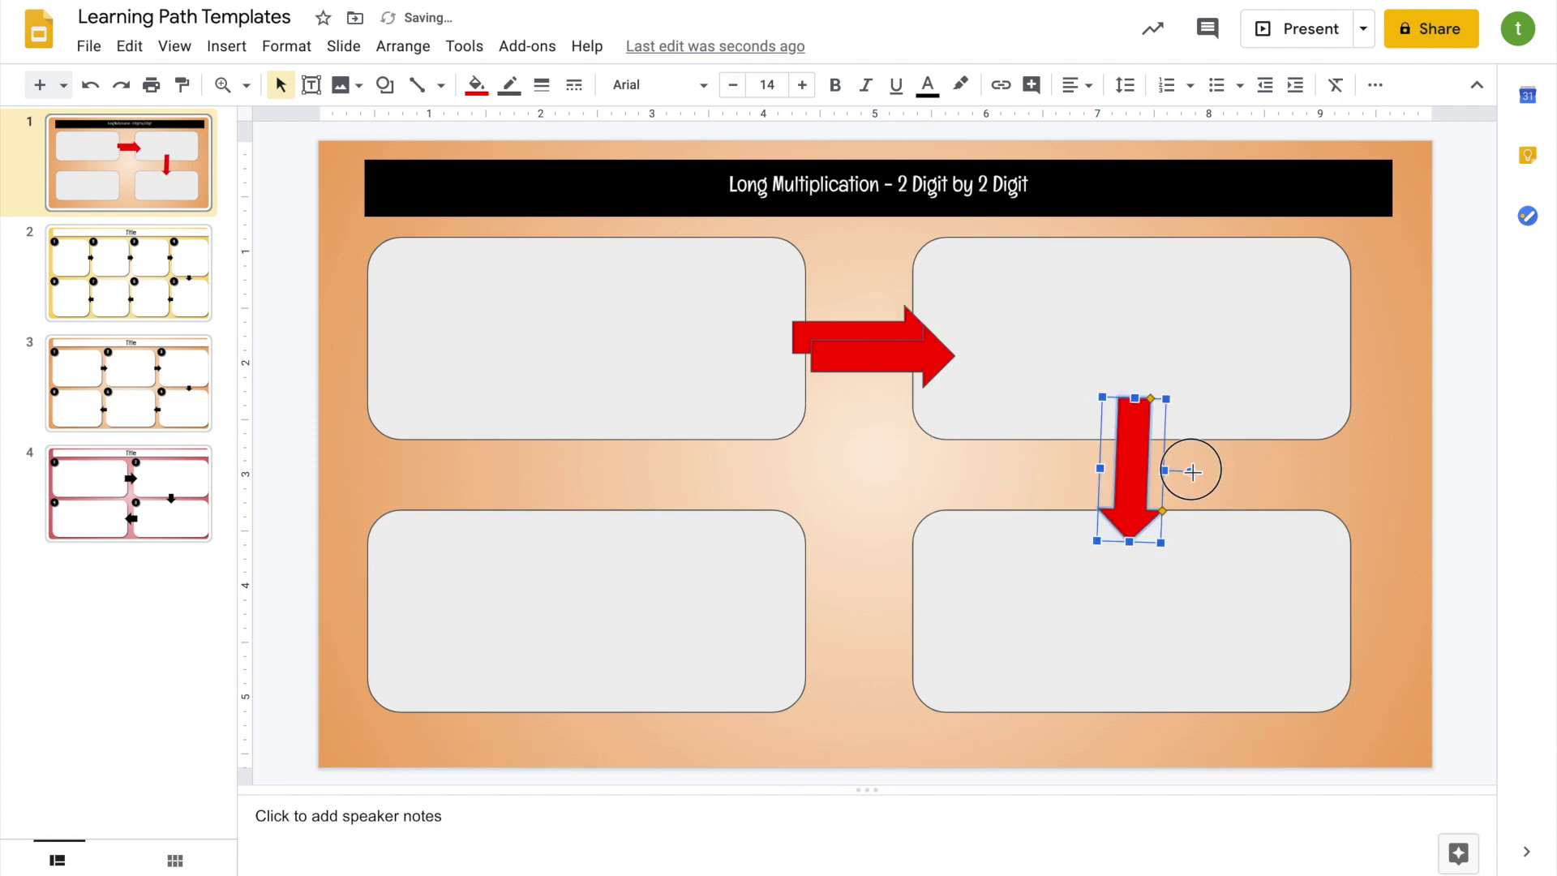
drag(864, 336, 869, 631)
click(734, 484)
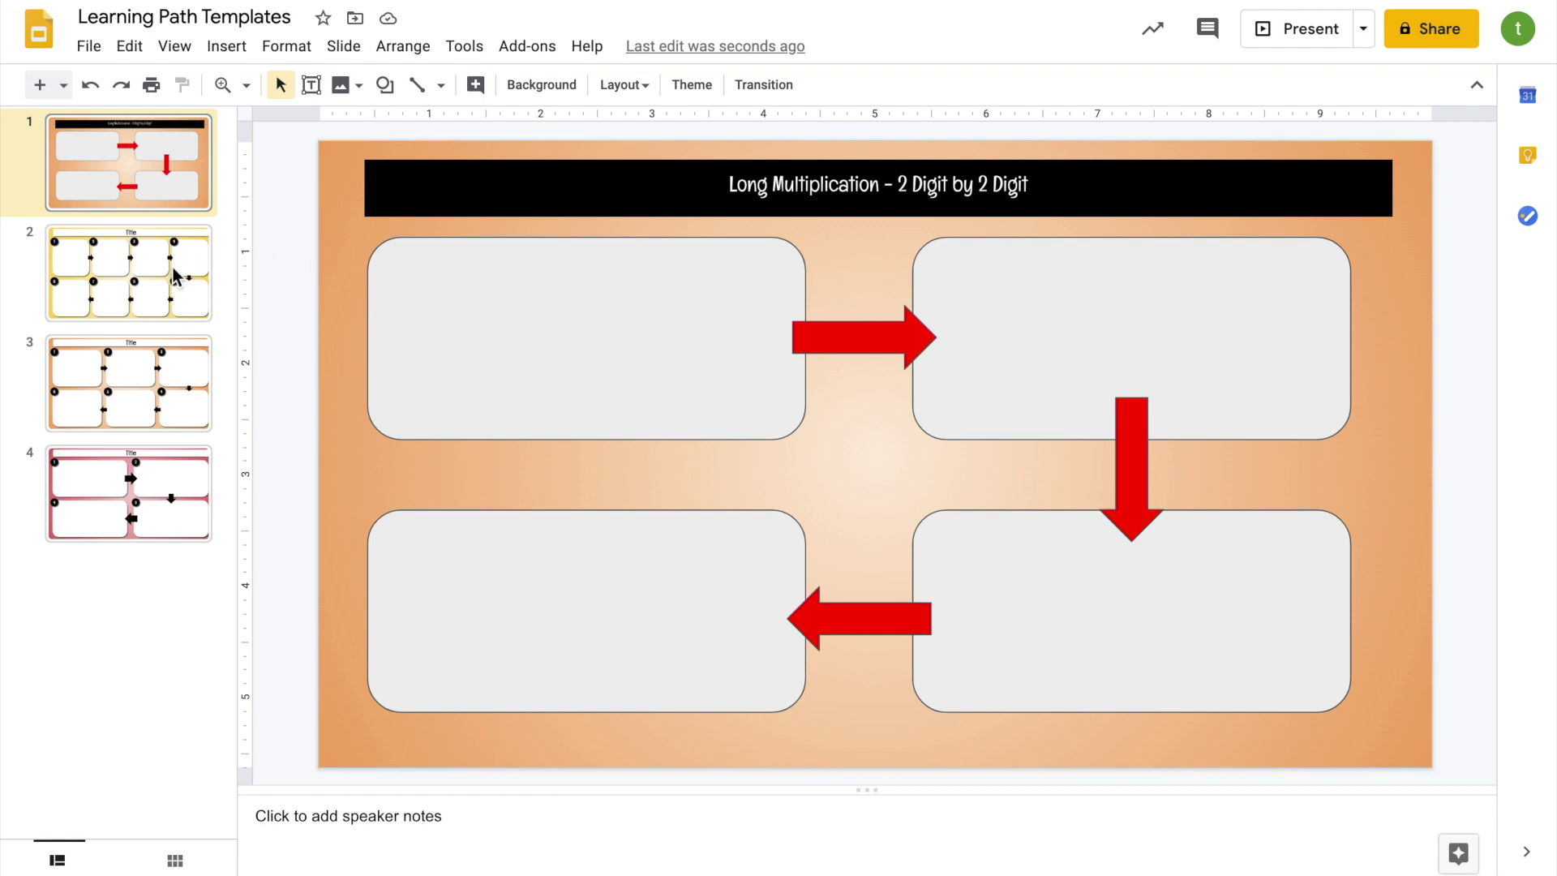
Step: Preview the yellow eight-step, orange six-step and red four-step template slides
click(120, 289)
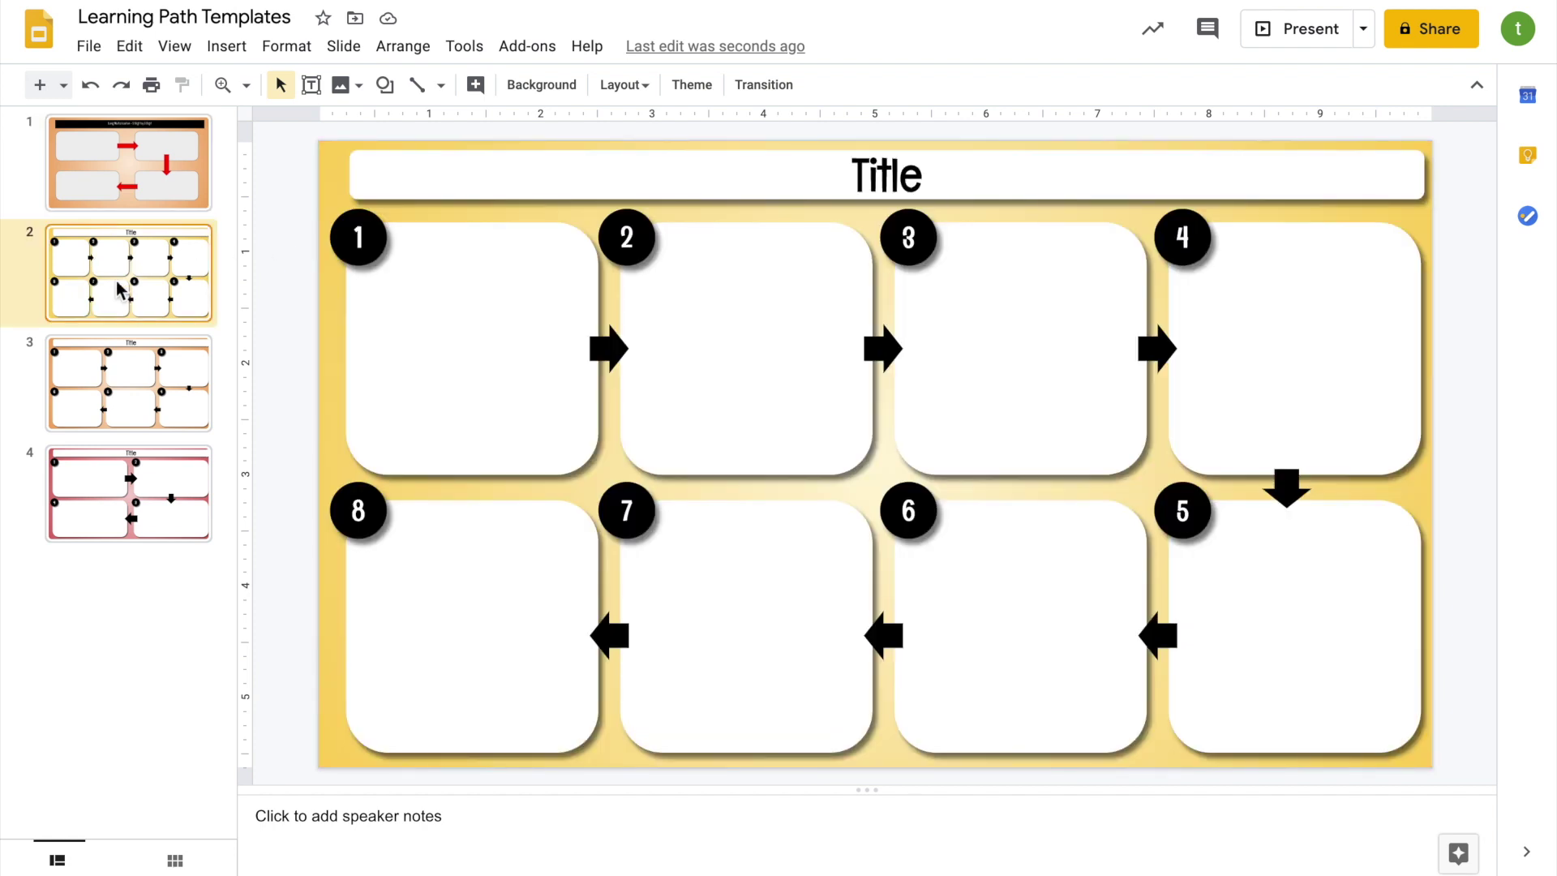
click(137, 399)
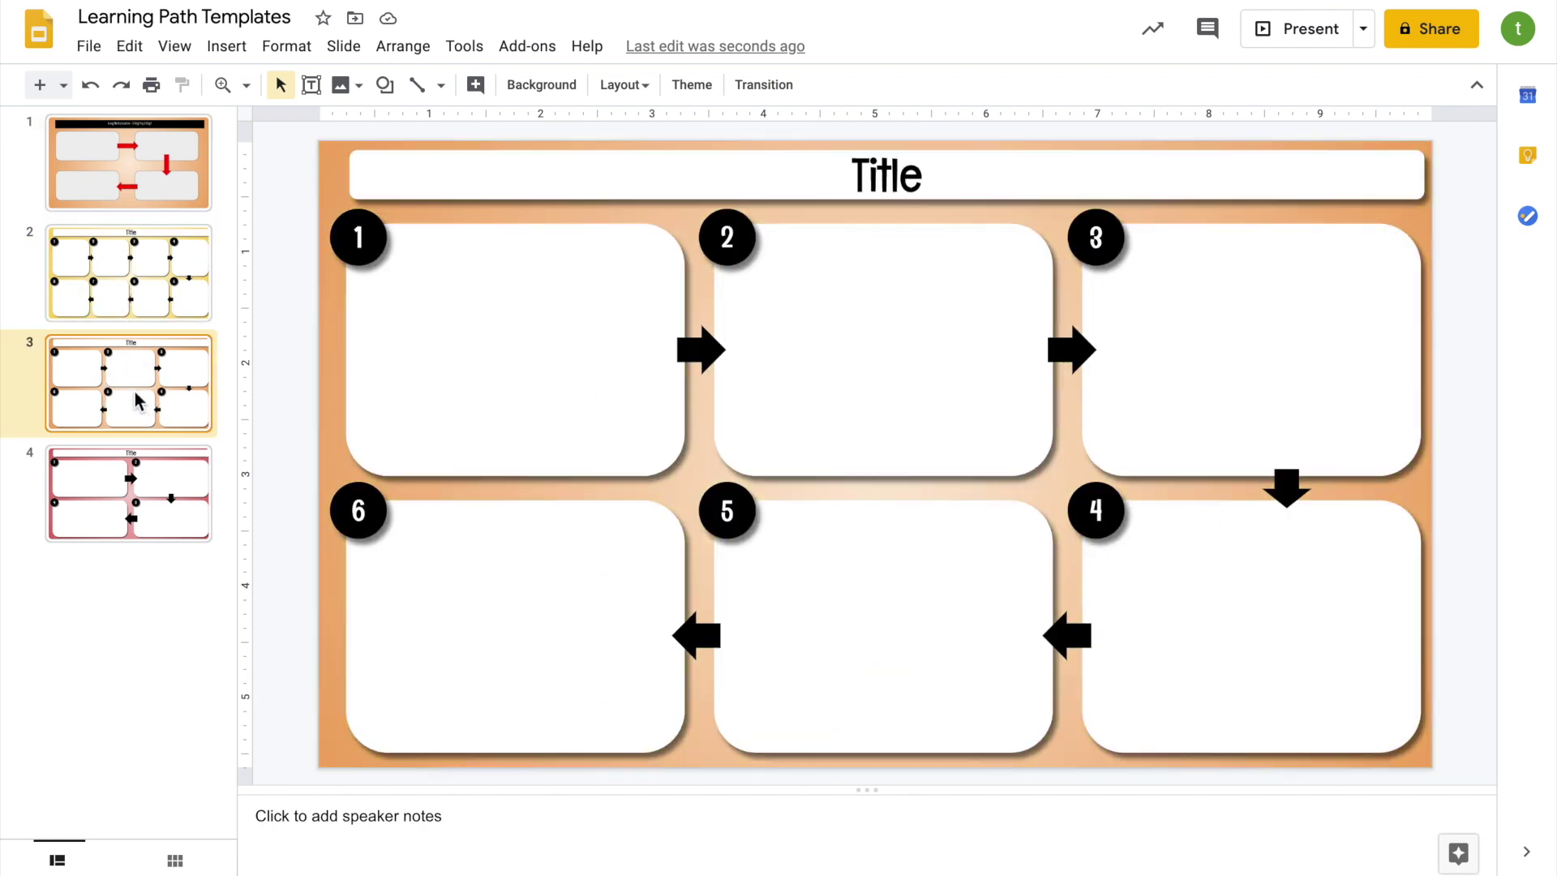
click(149, 504)
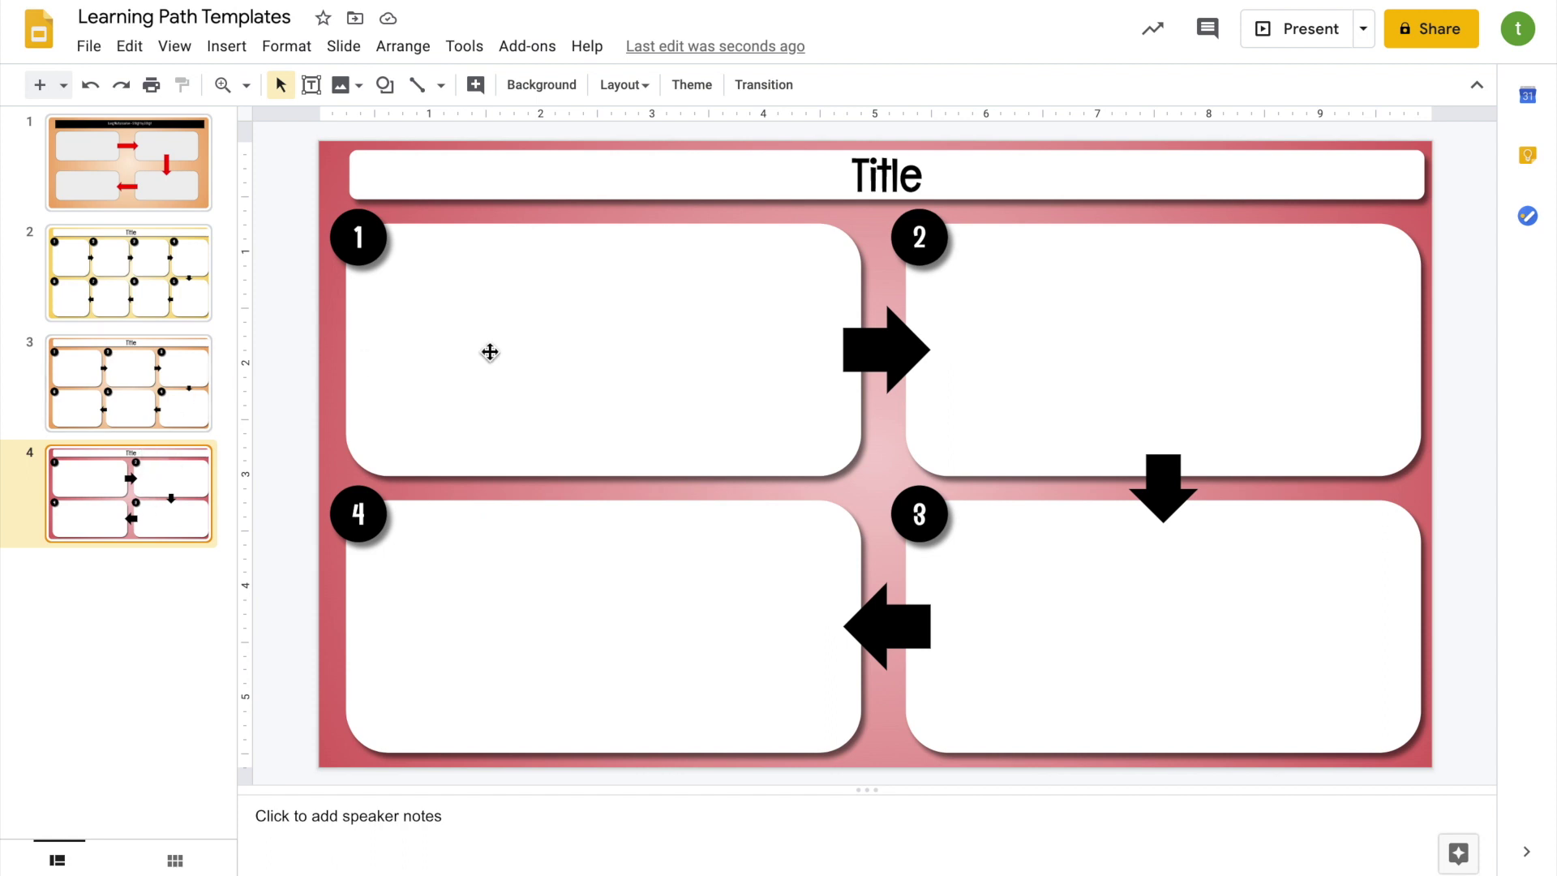
Step: Select the boxes numbered 2, 3 and 4 in the Long Multiplication presentation
click(1086, 407)
click(1056, 611)
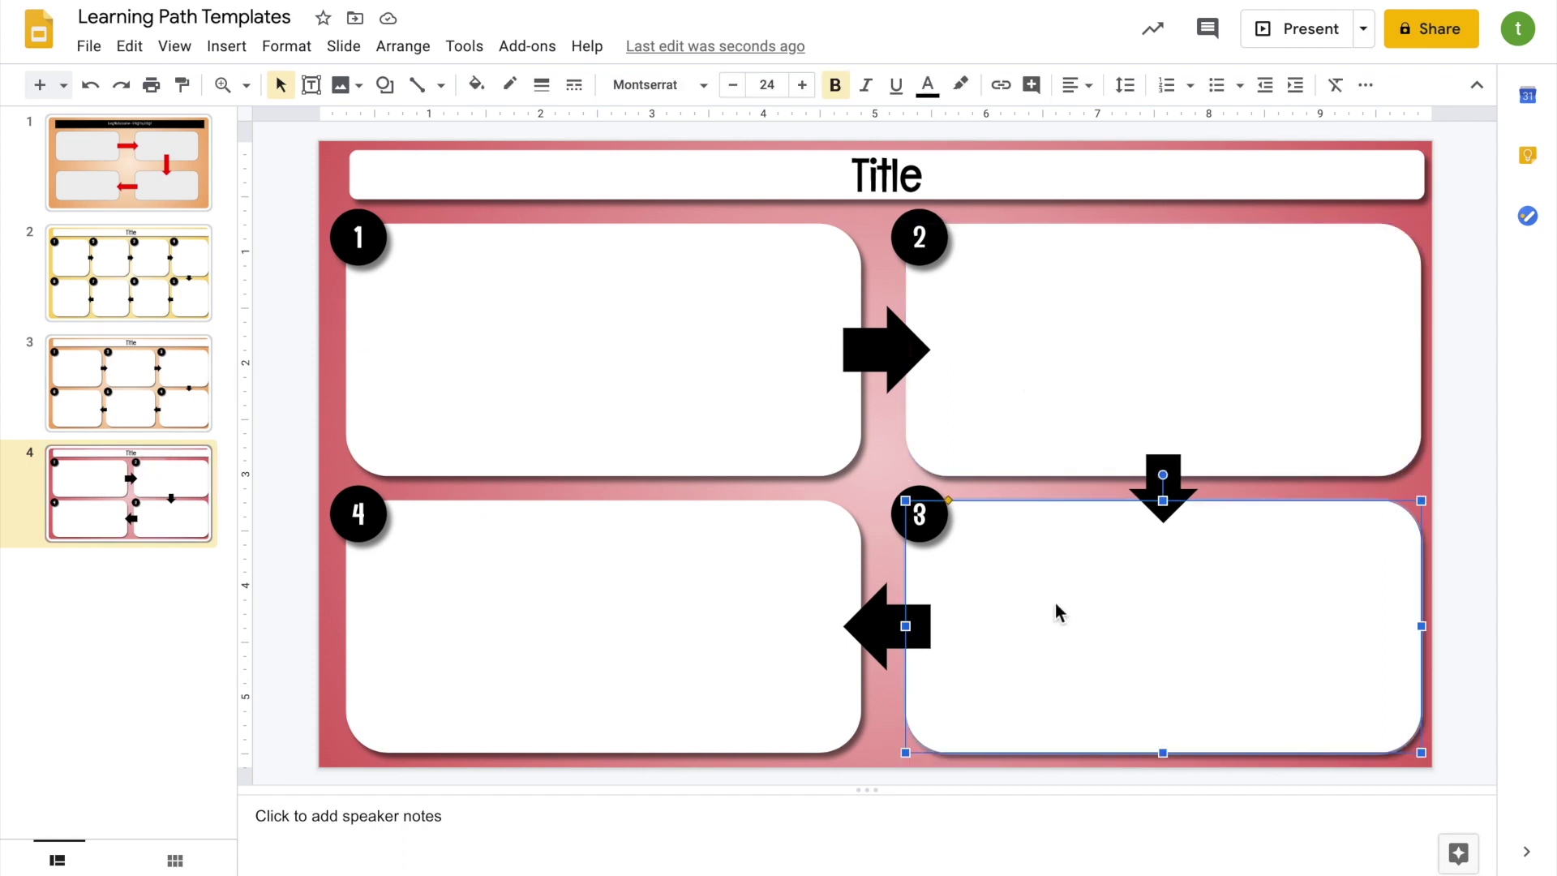
click(702, 620)
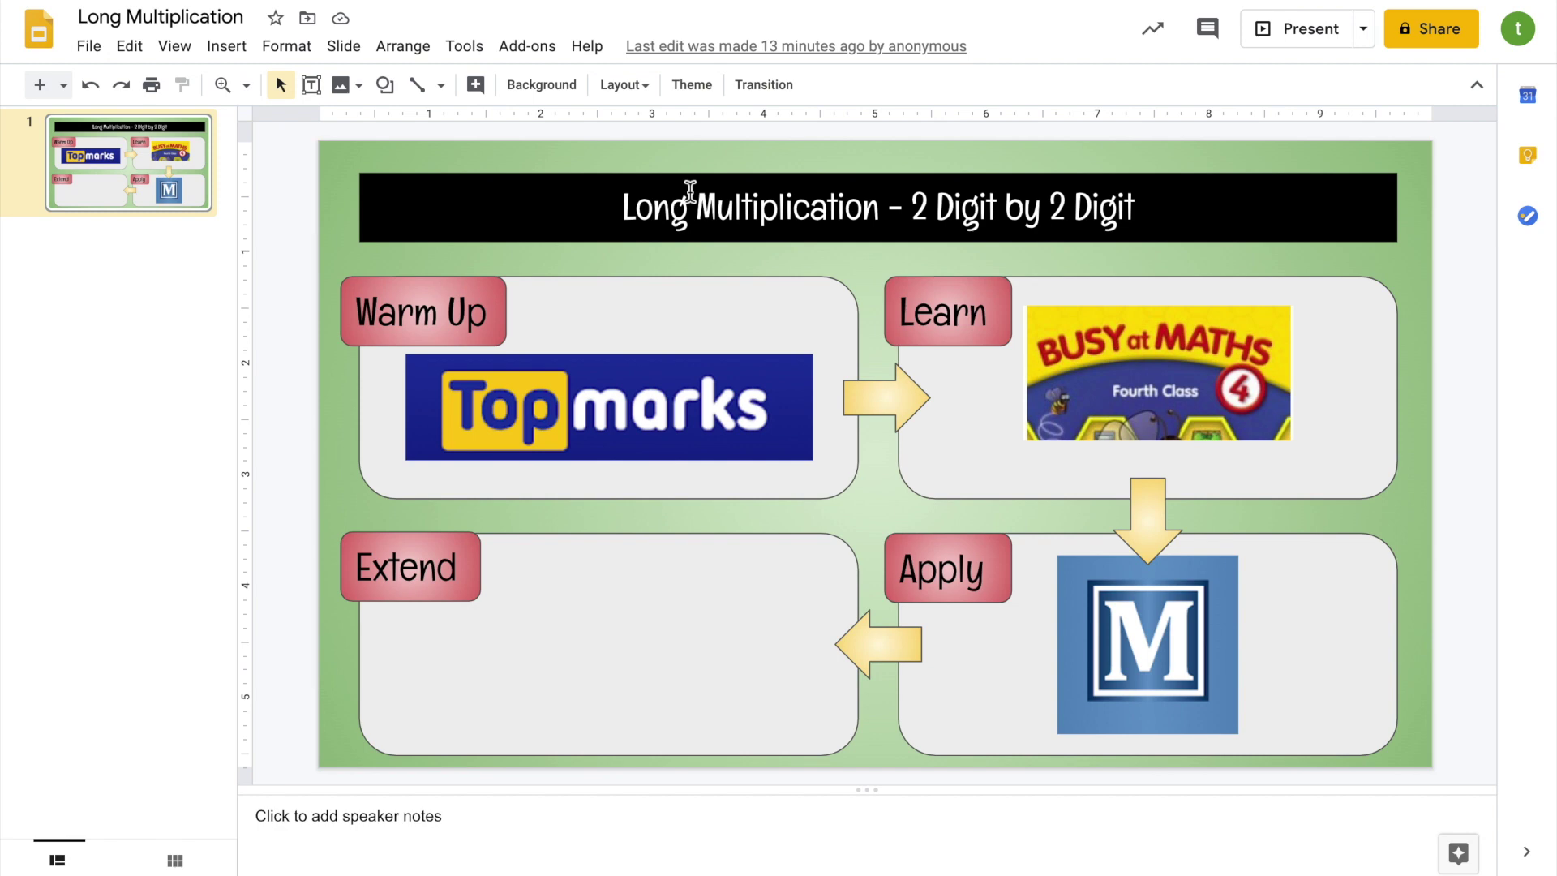
click(586, 383)
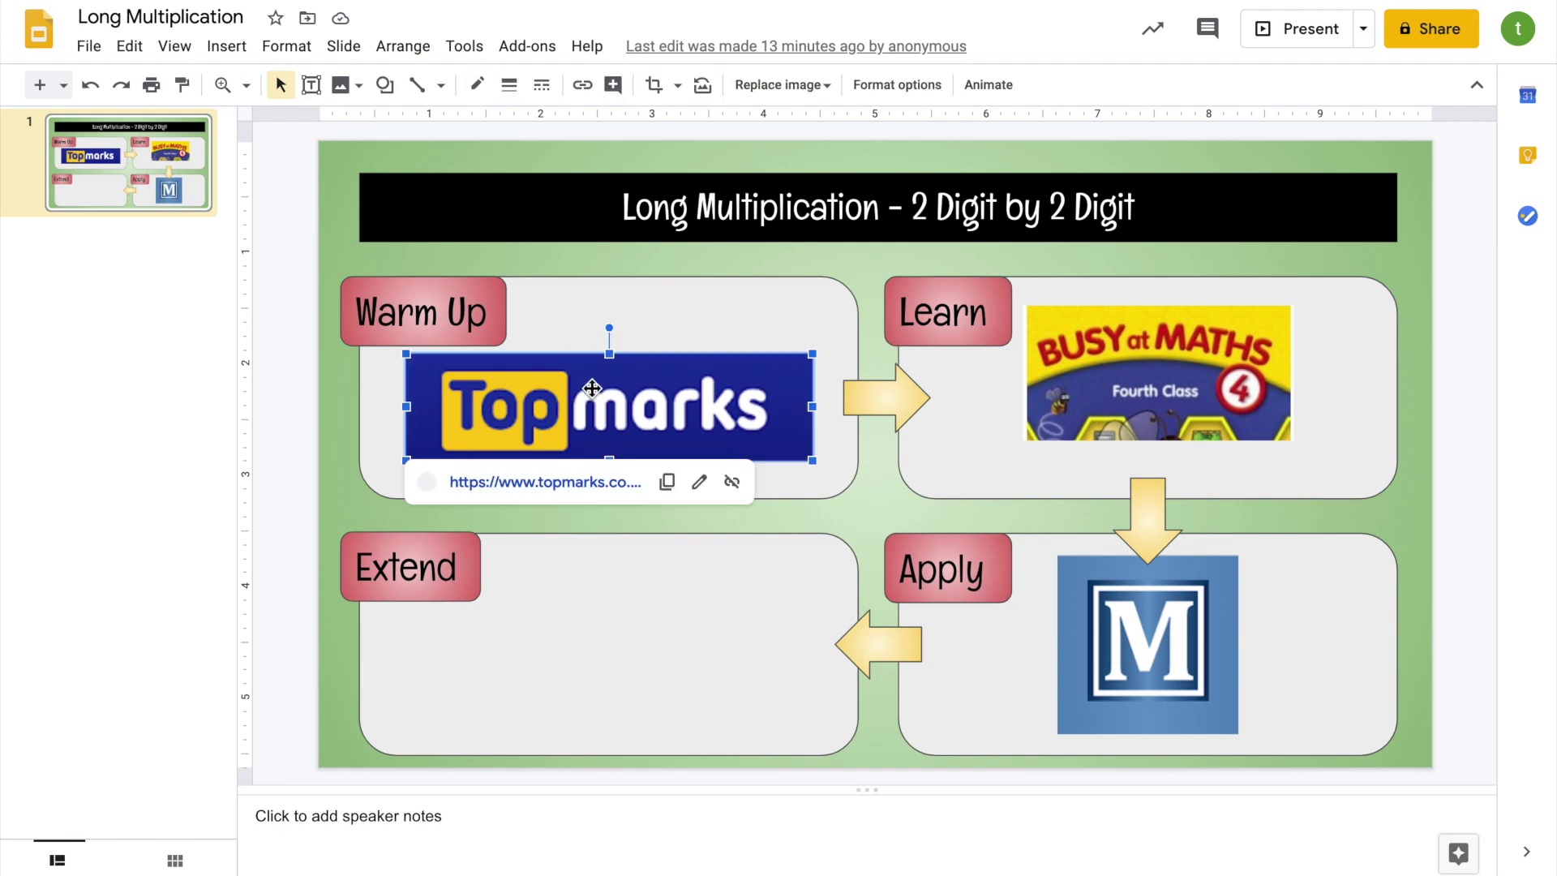
click(1101, 375)
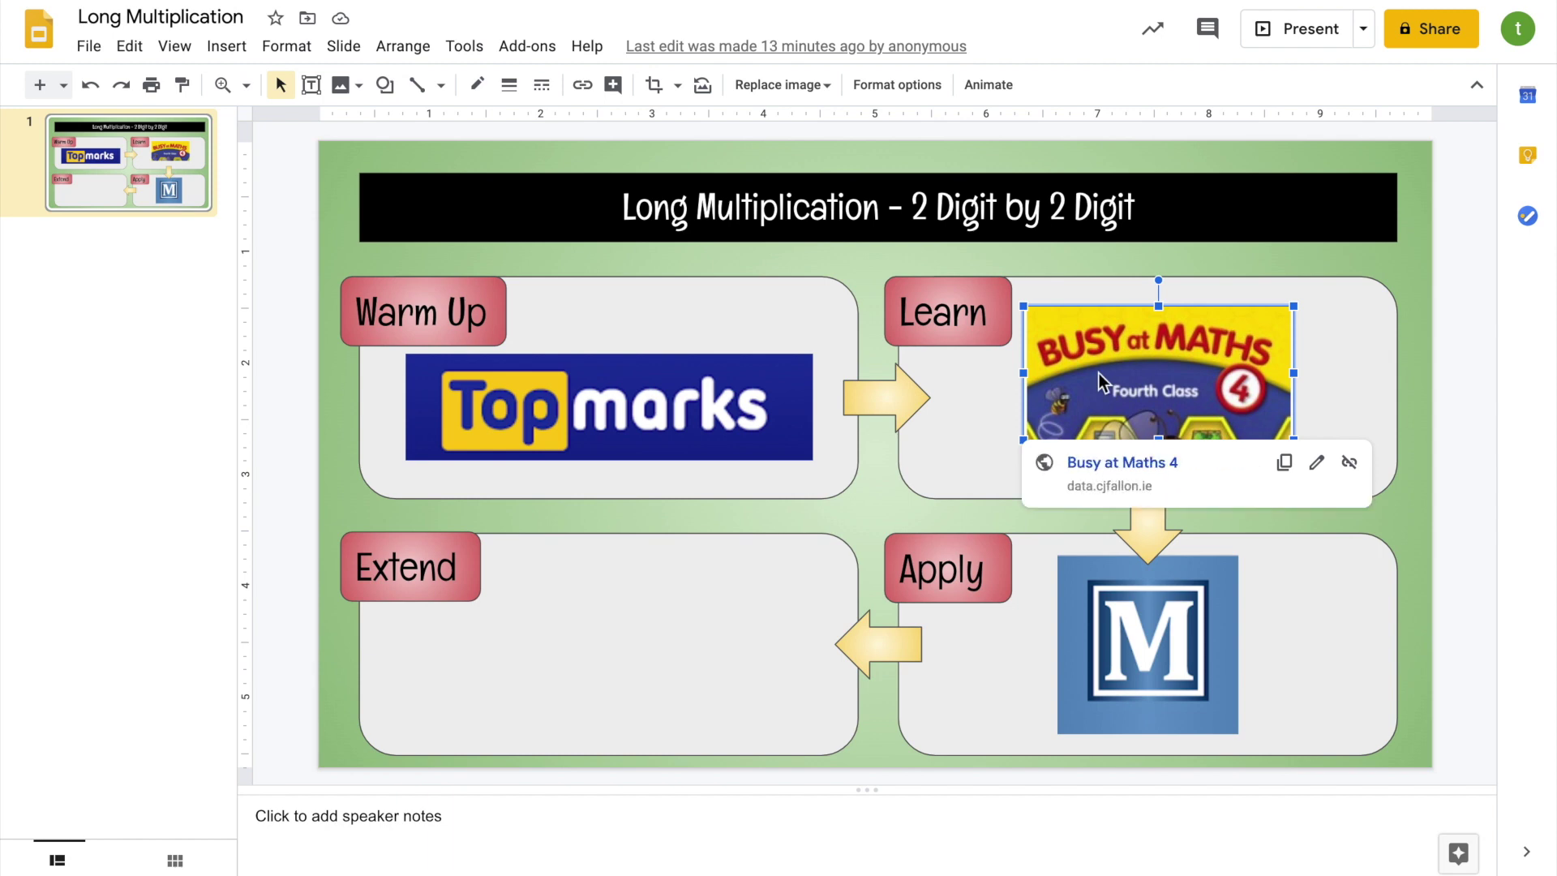
click(744, 406)
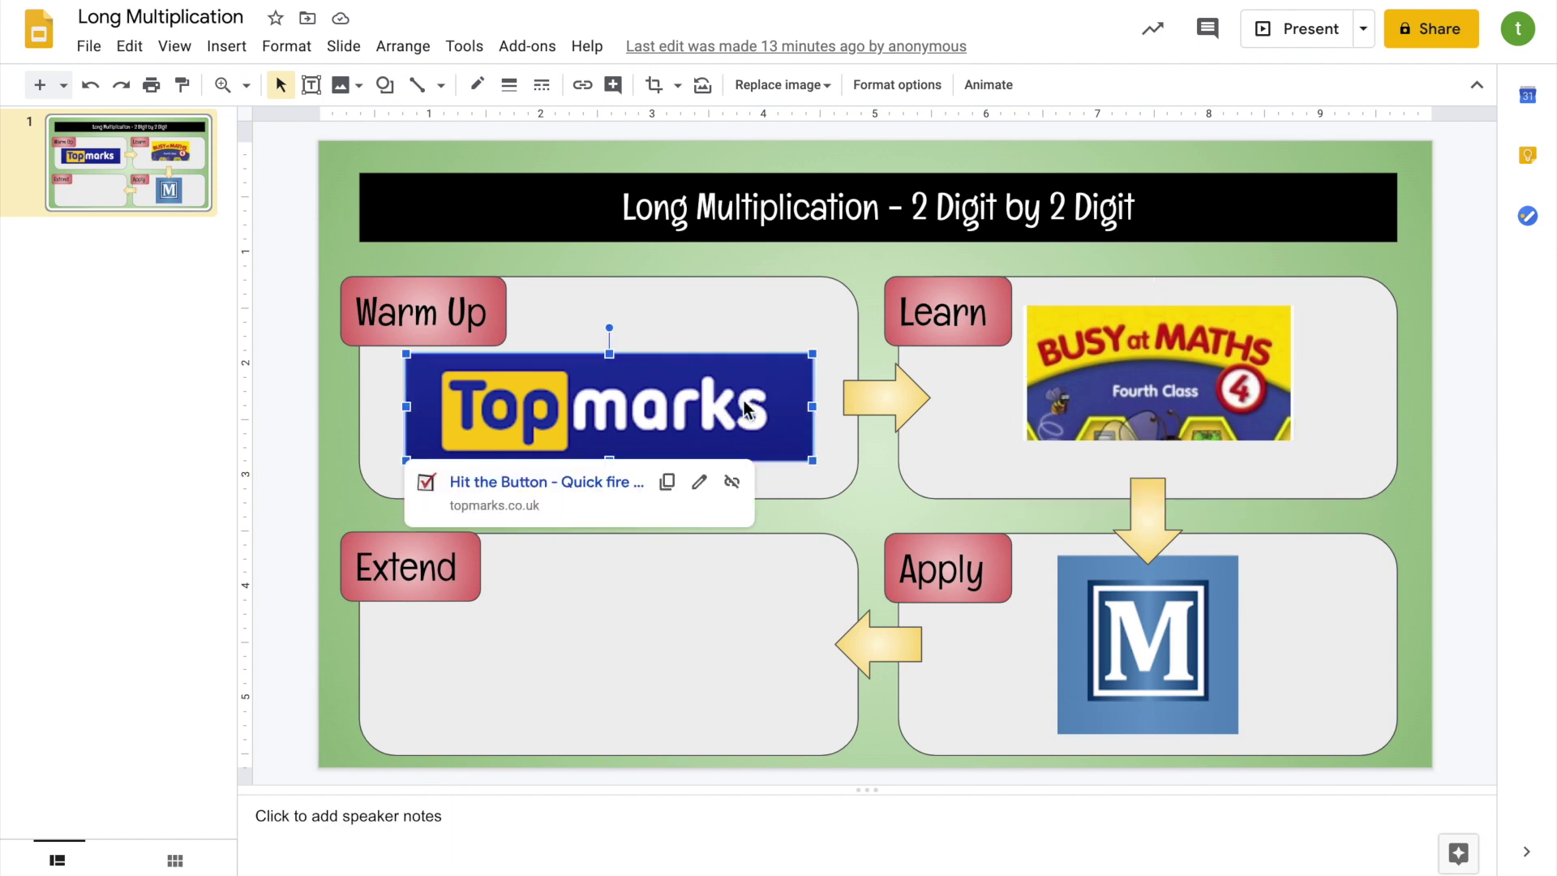
click(1125, 366)
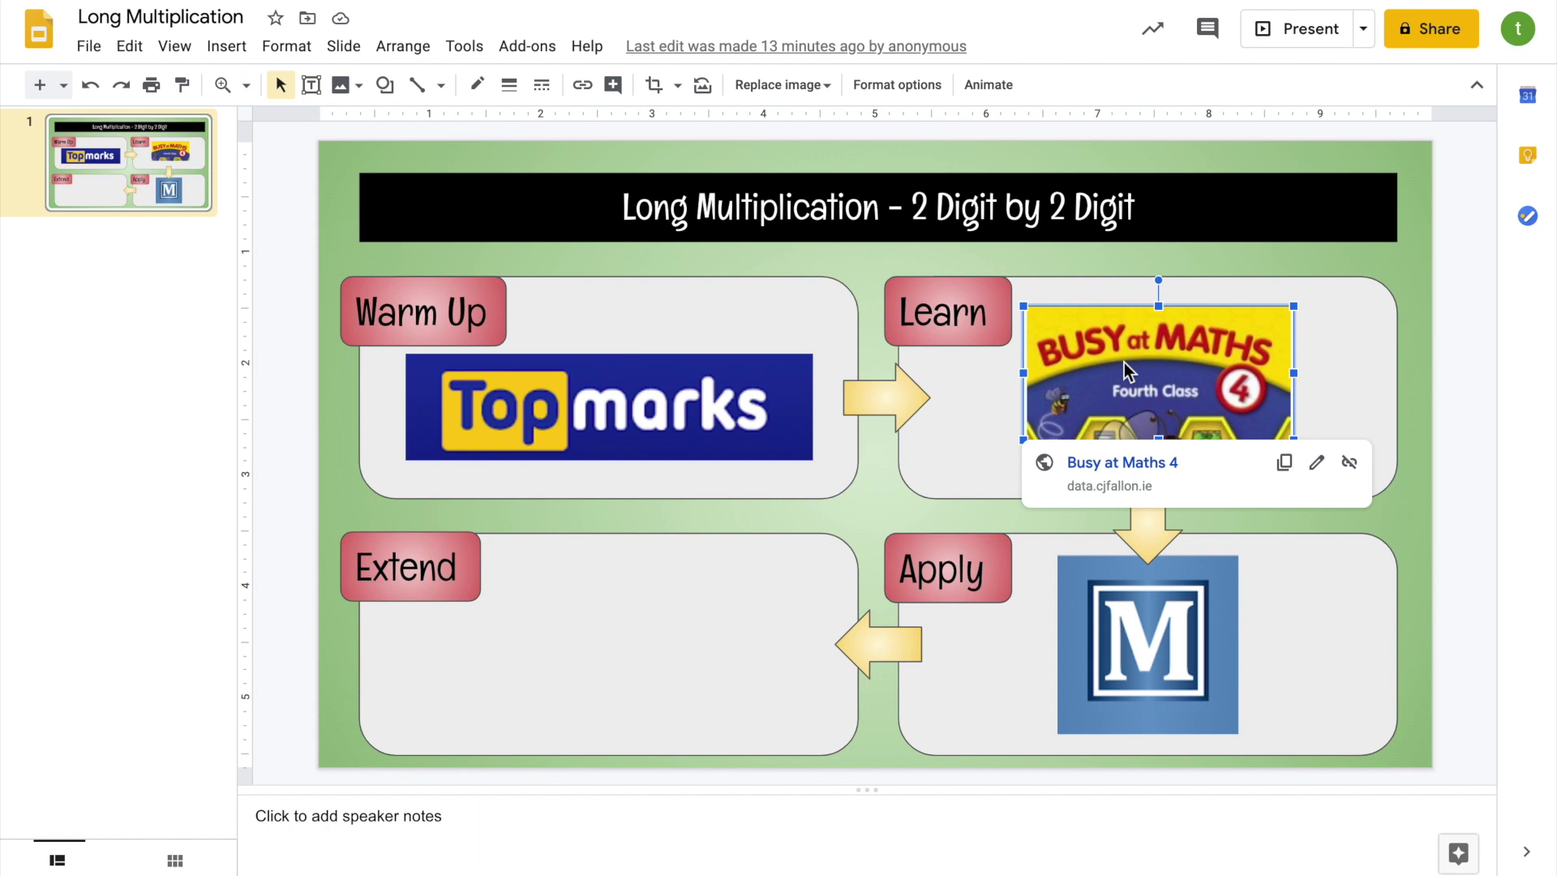
click(1135, 618)
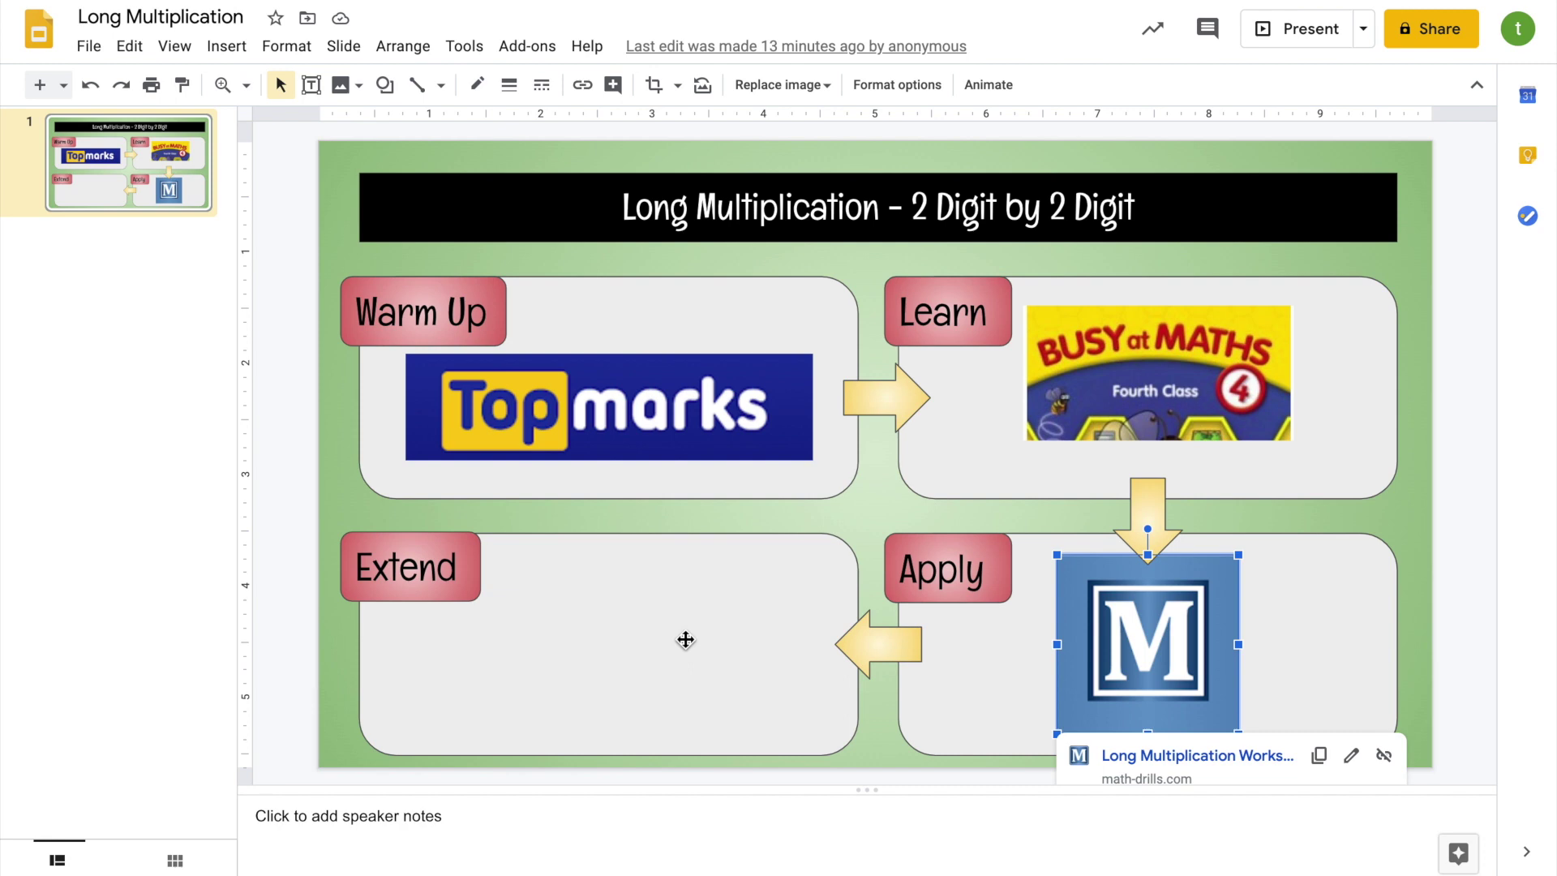
Step: Insert a Khan Academy logo found by web image search for 'Khan Acad'
click(685, 640)
click(226, 45)
mouse_move(400, 96)
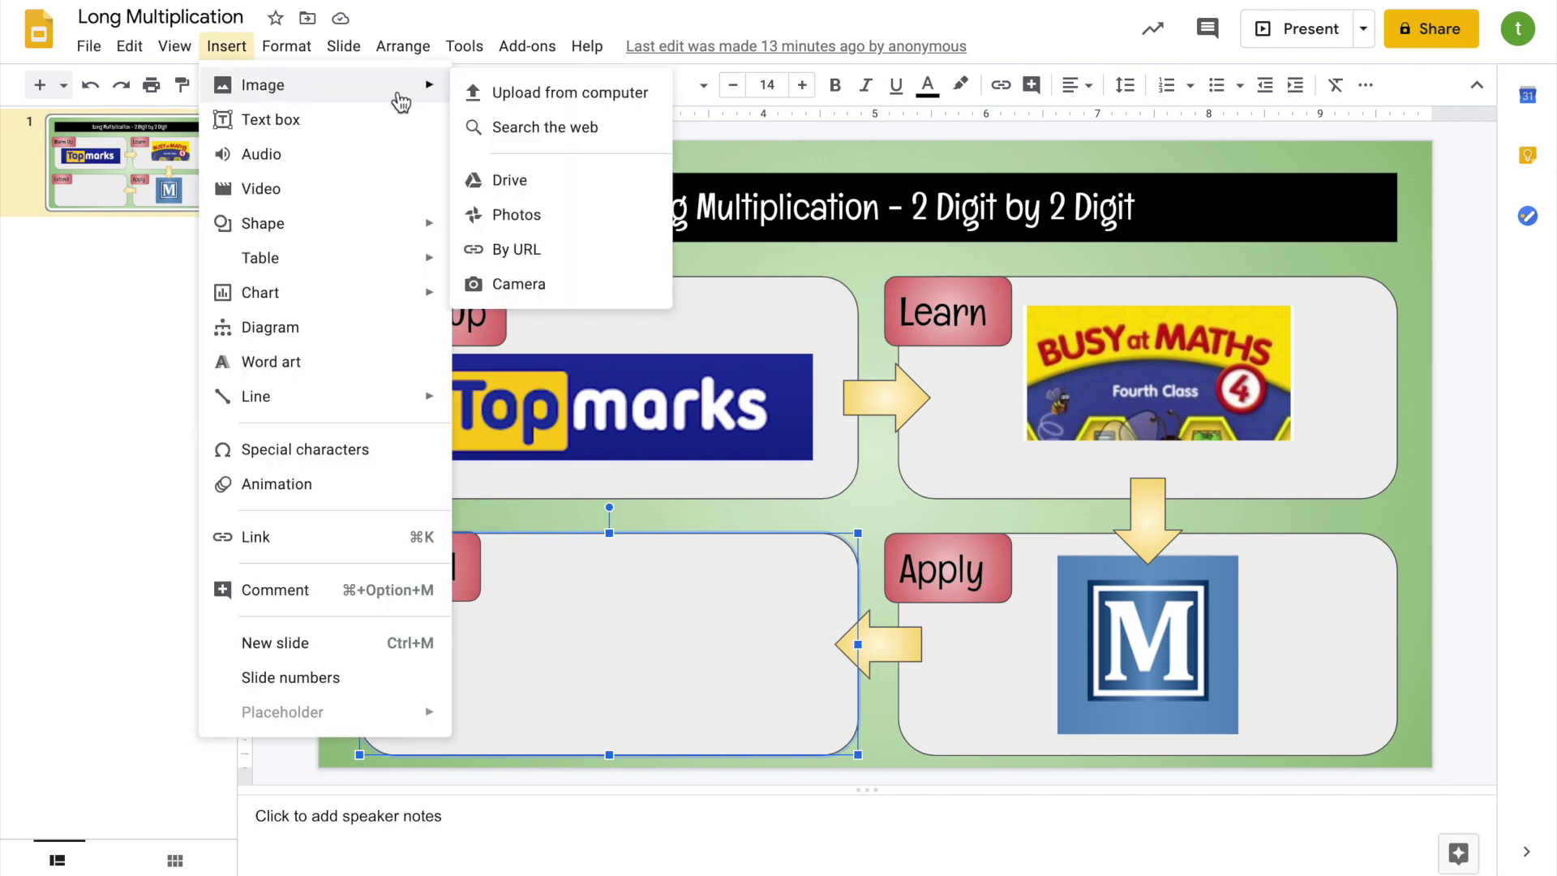
click(559, 129)
text(Khan)
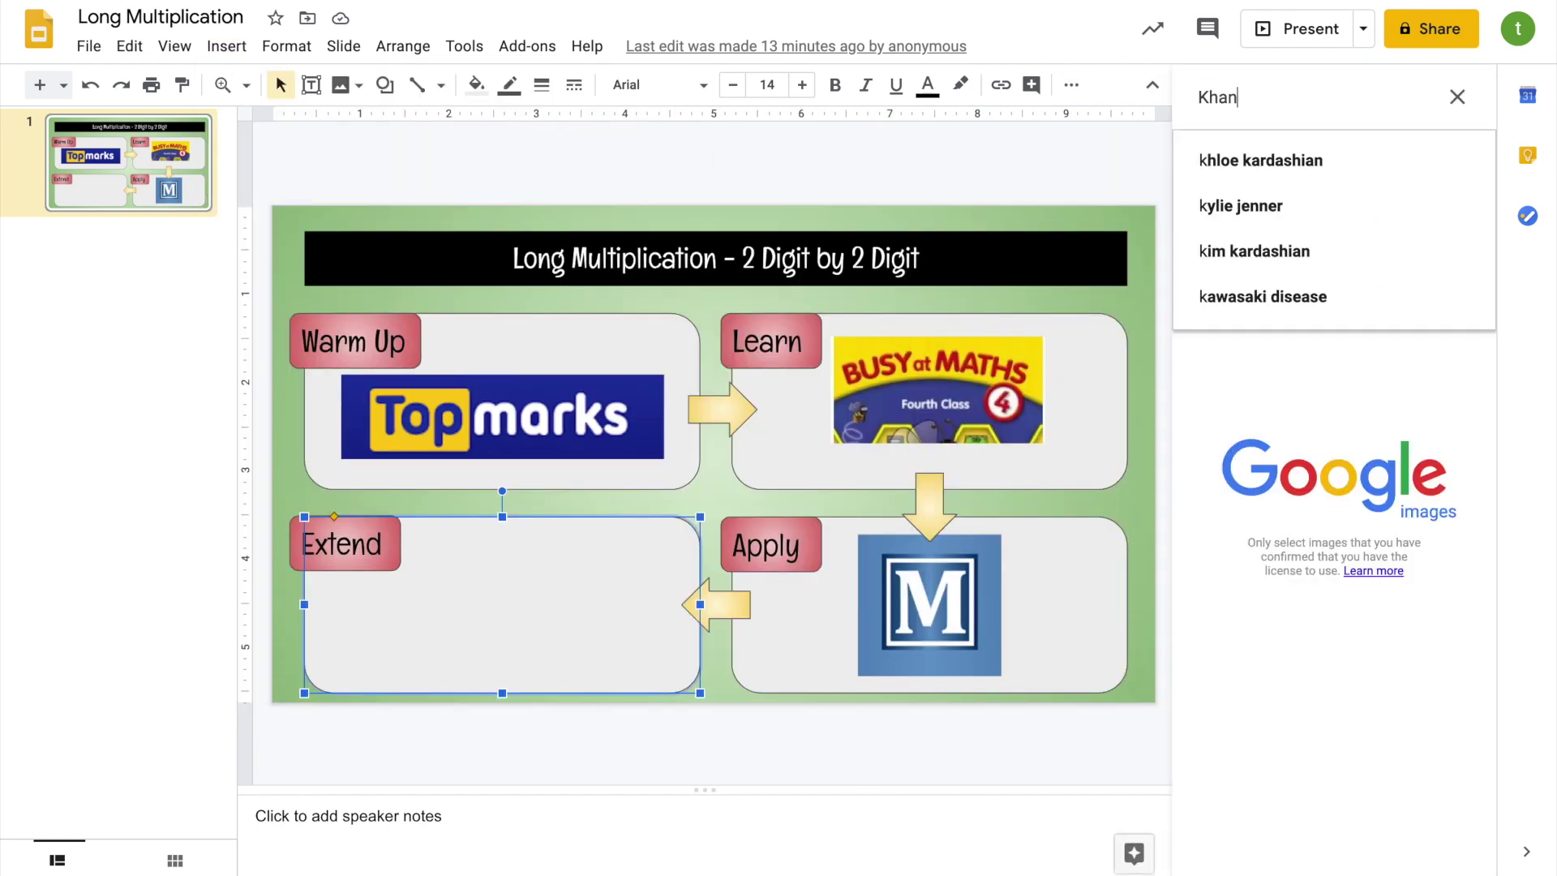
text( Acad)
click(1278, 161)
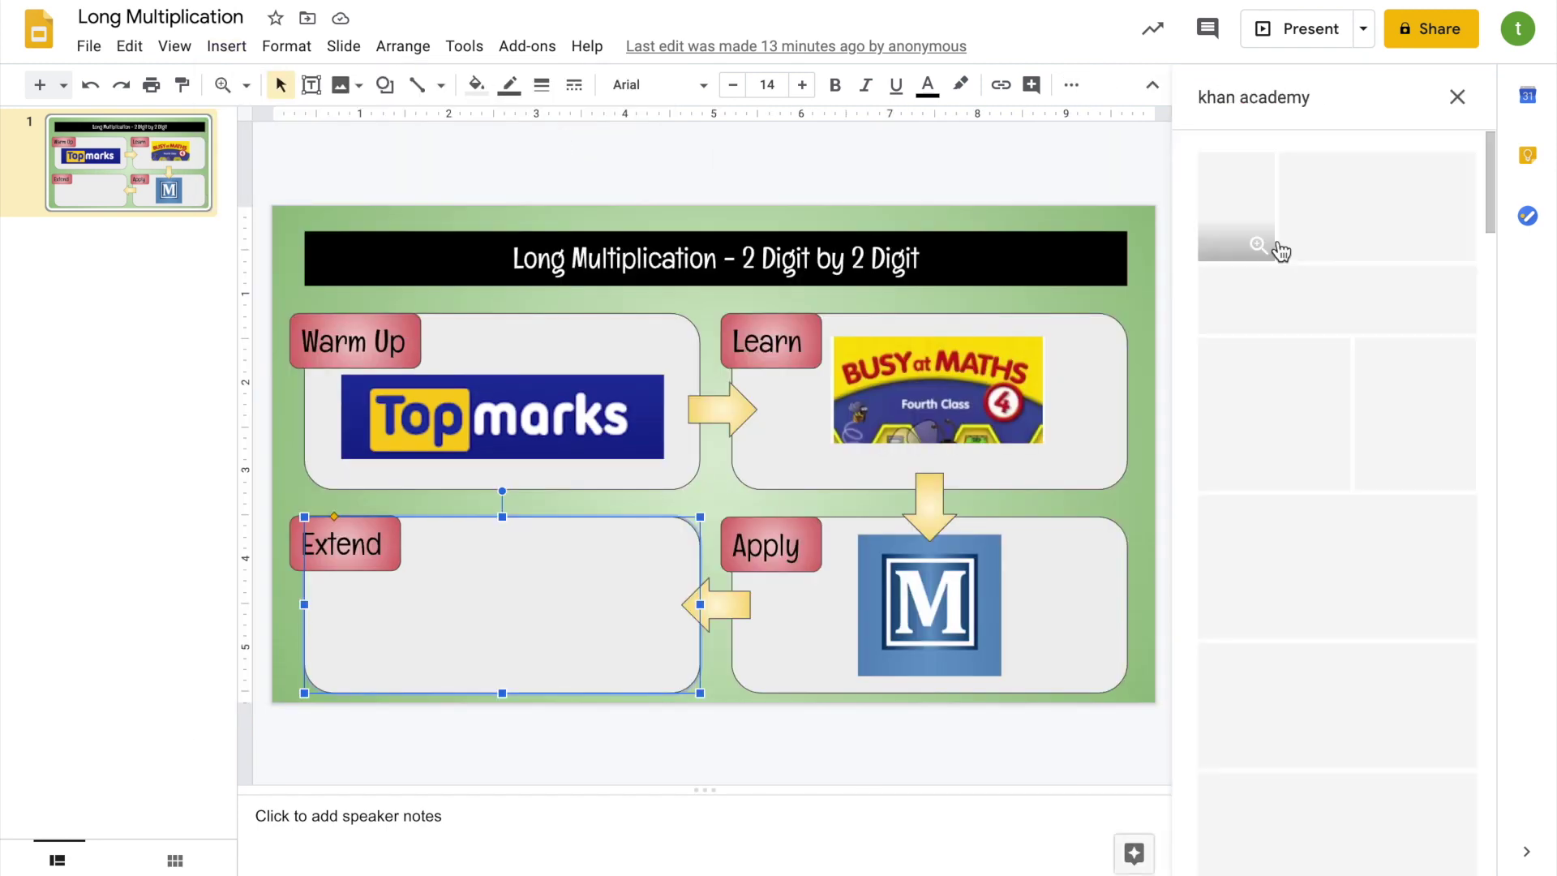
click(1368, 225)
click(1436, 843)
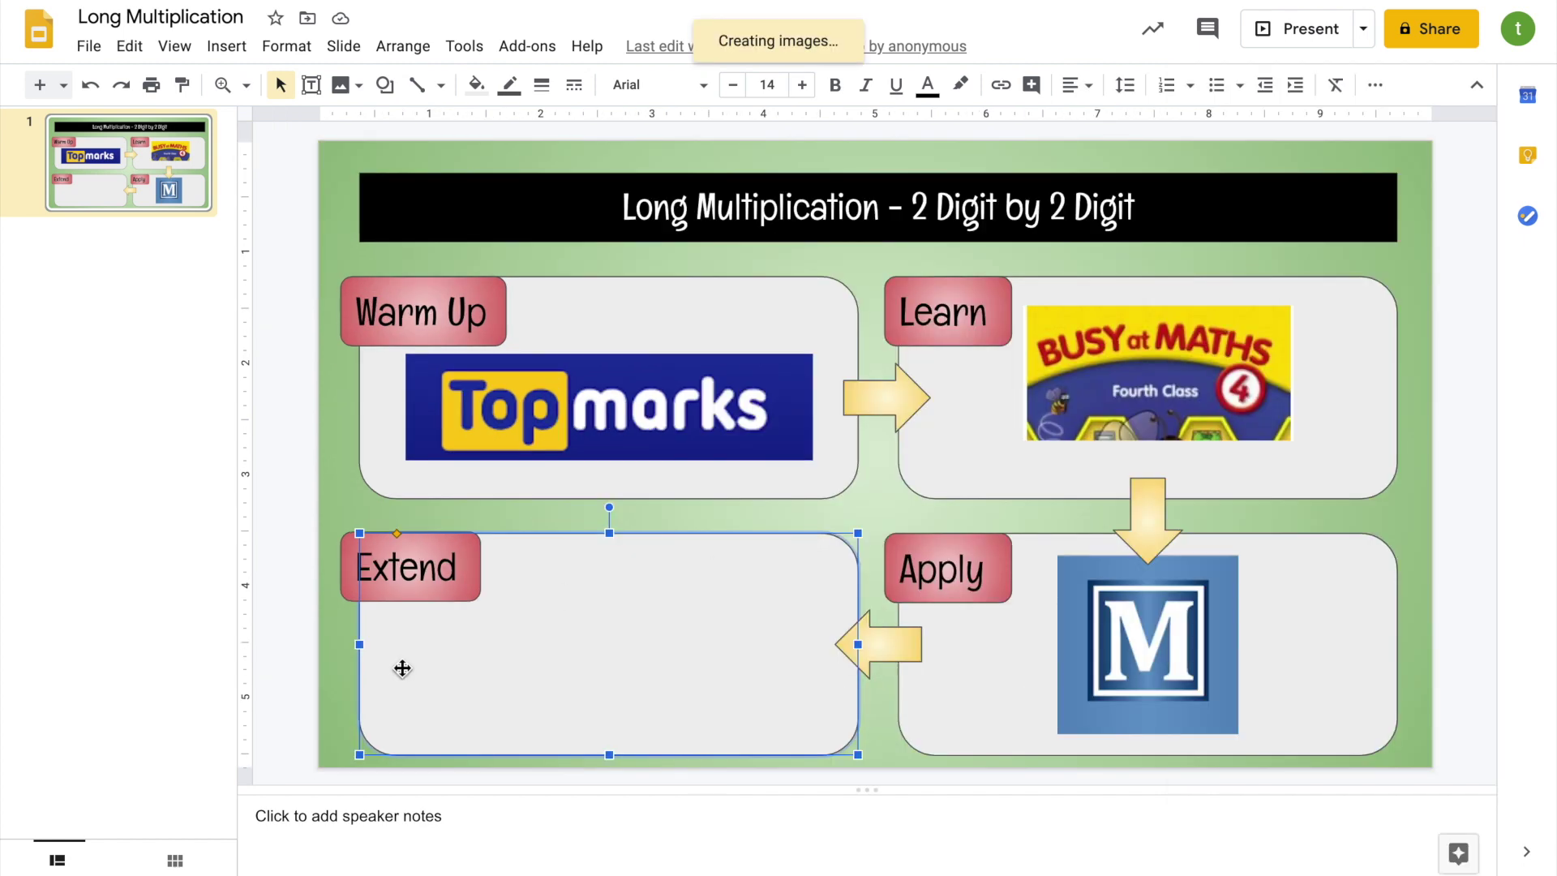
Step: Shrink the Khan Academy logo and position it inside the Extend box
drag(319, 606, 858, 459)
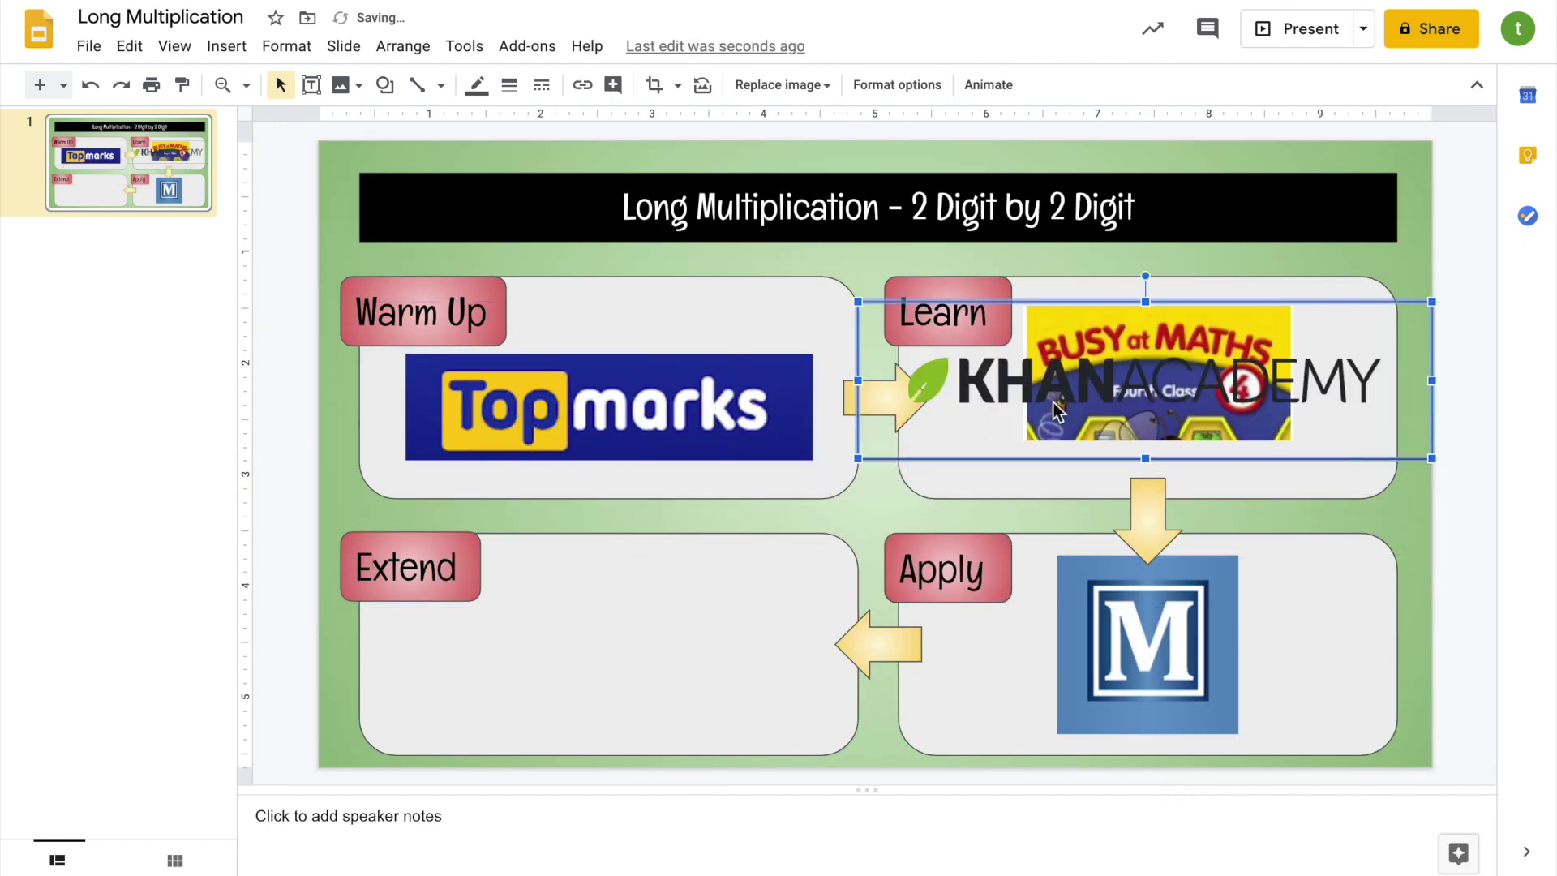
drag(1106, 396, 685, 633)
drag(437, 695, 660, 635)
click(775, 542)
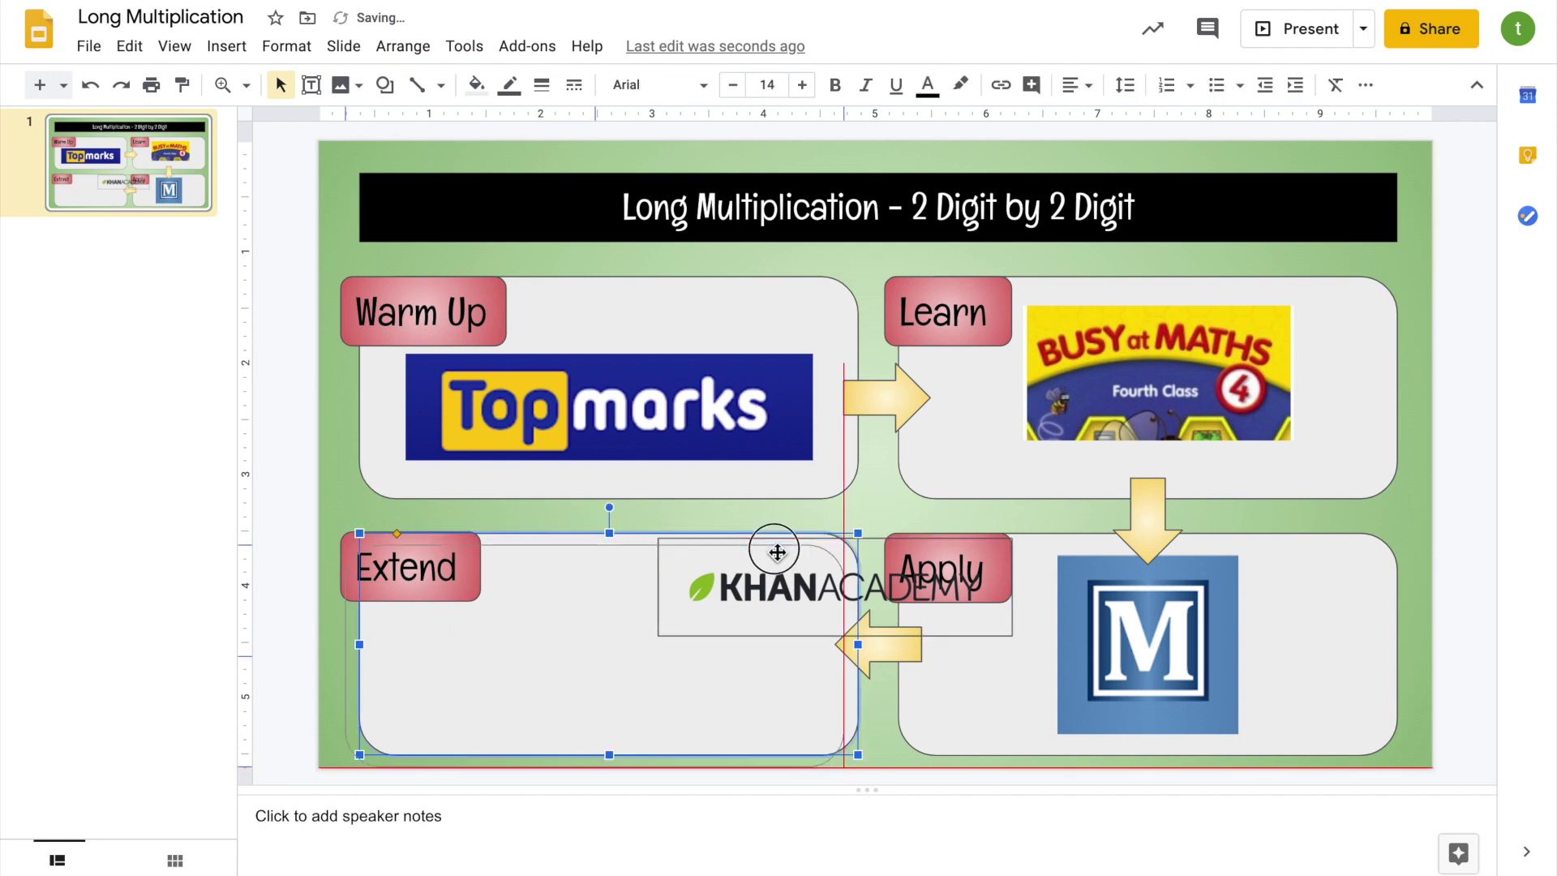
click(797, 587)
drag(797, 587, 550, 657)
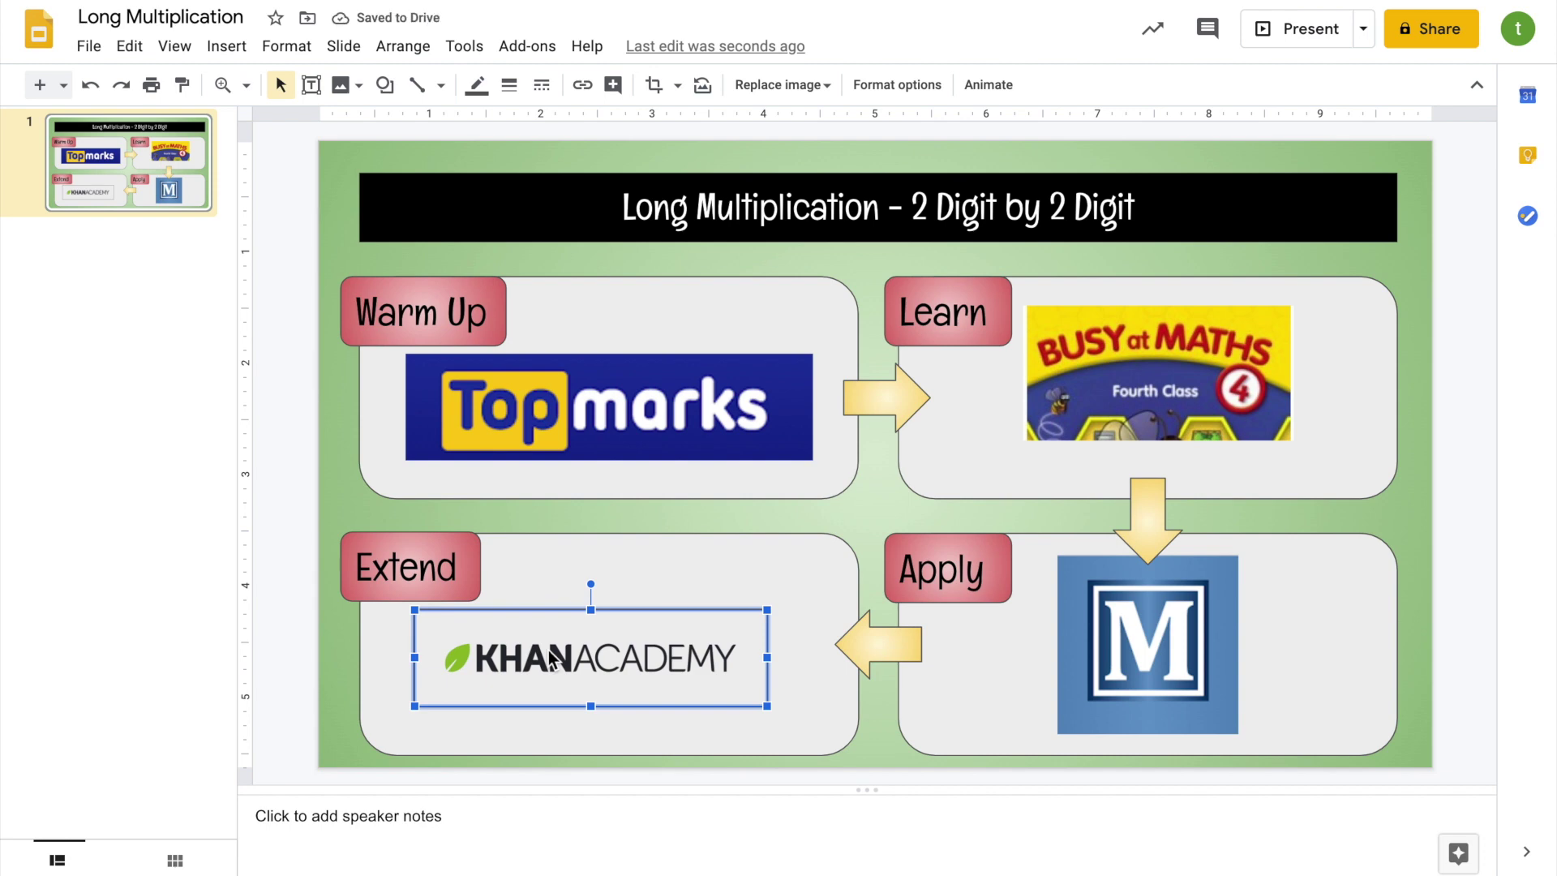
click(512, 518)
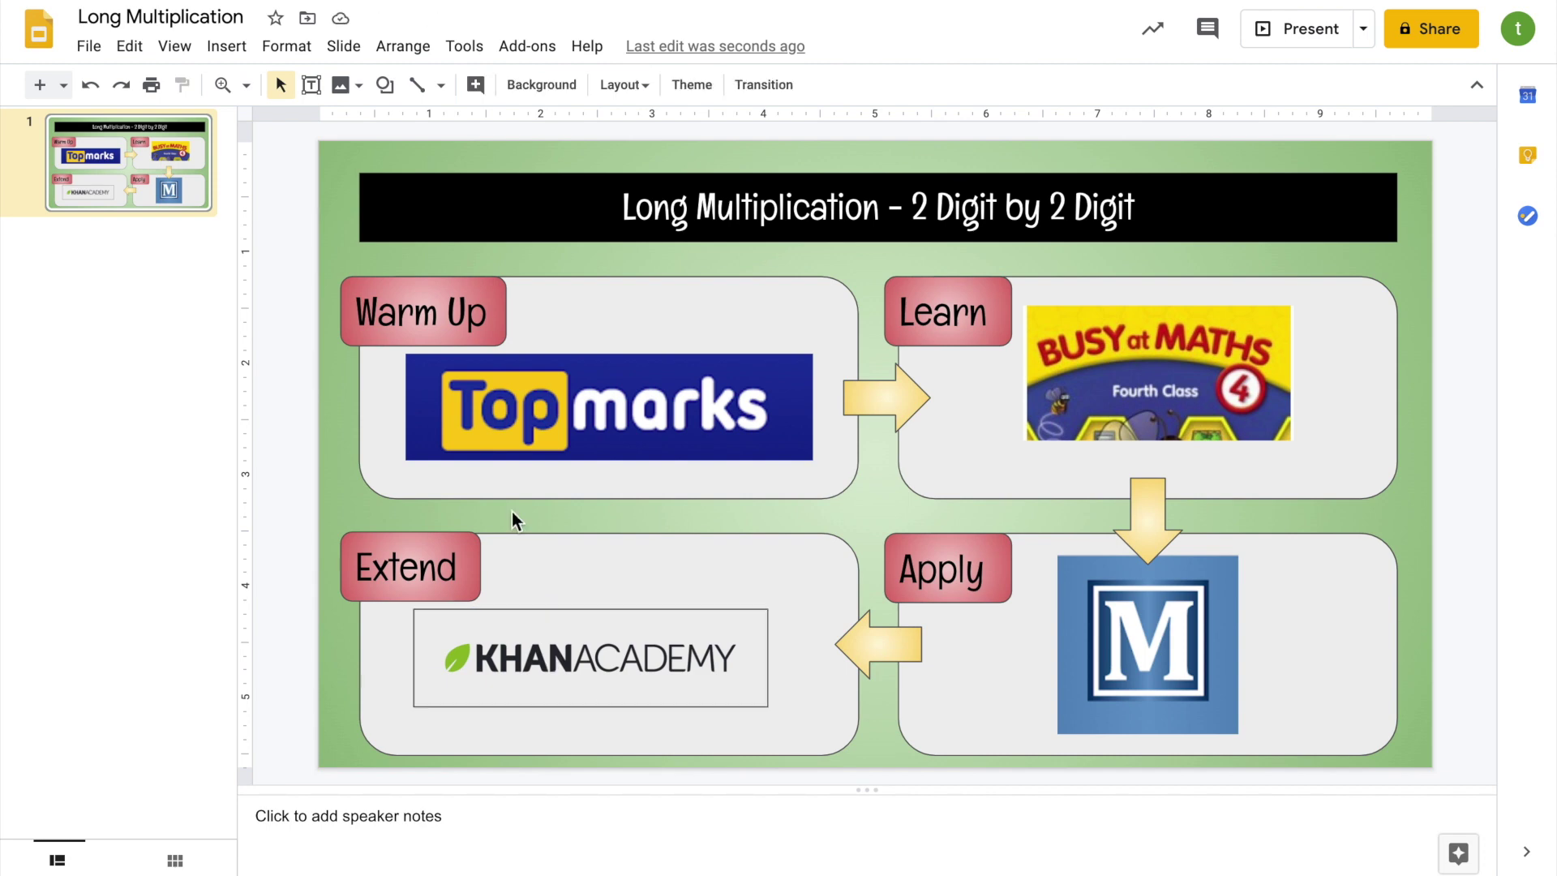
Step: Link the Khan Academy logo to the pasted multi-digit multiplication video URL
click(555, 698)
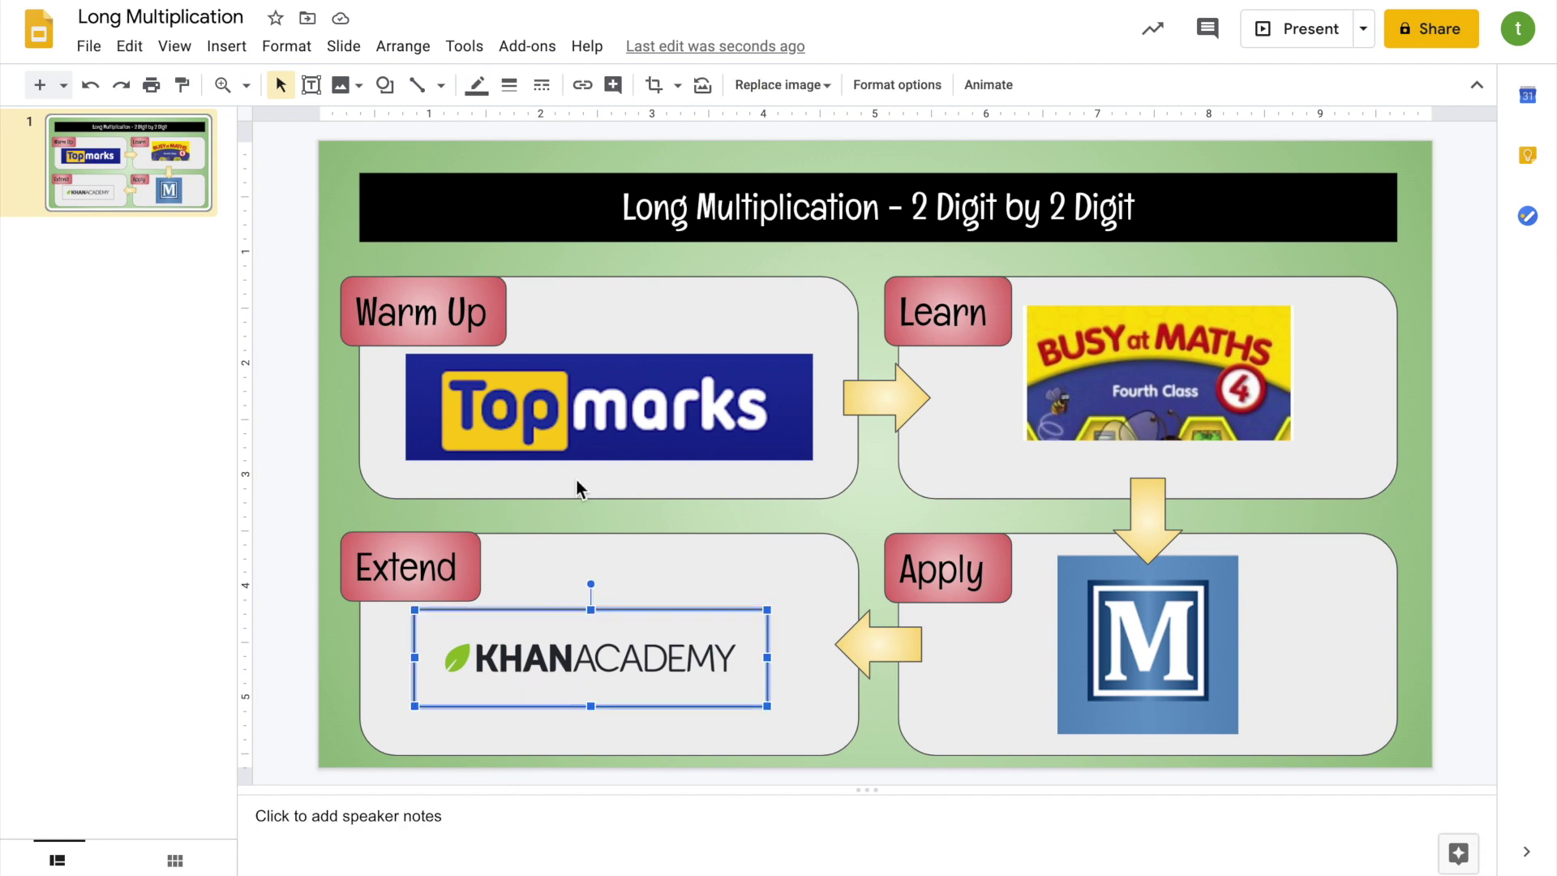
click(583, 86)
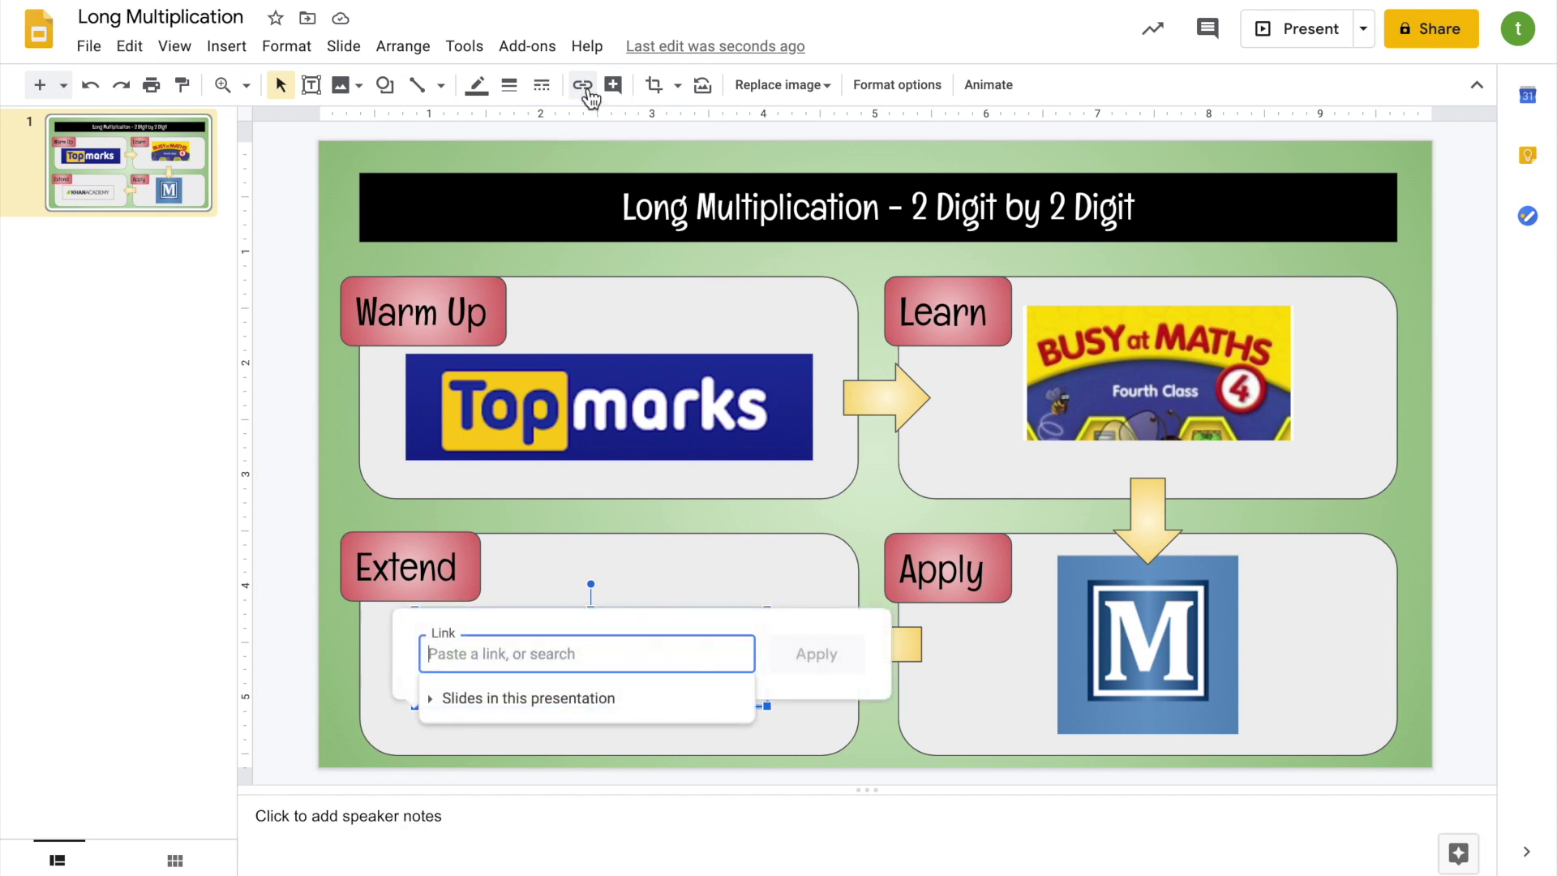
key(ctrl+v)
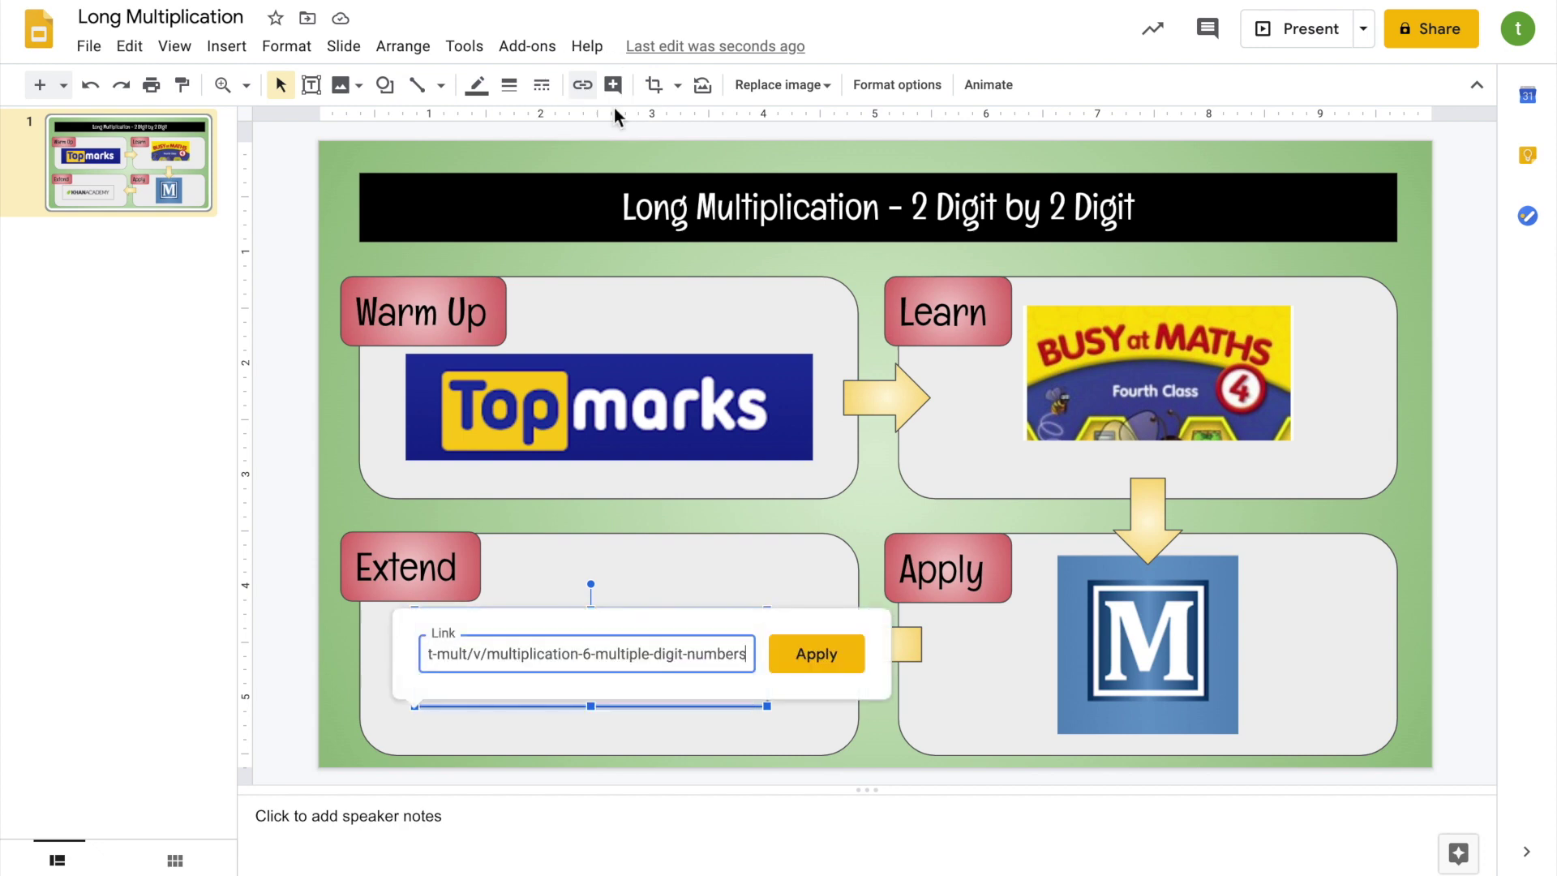
click(835, 666)
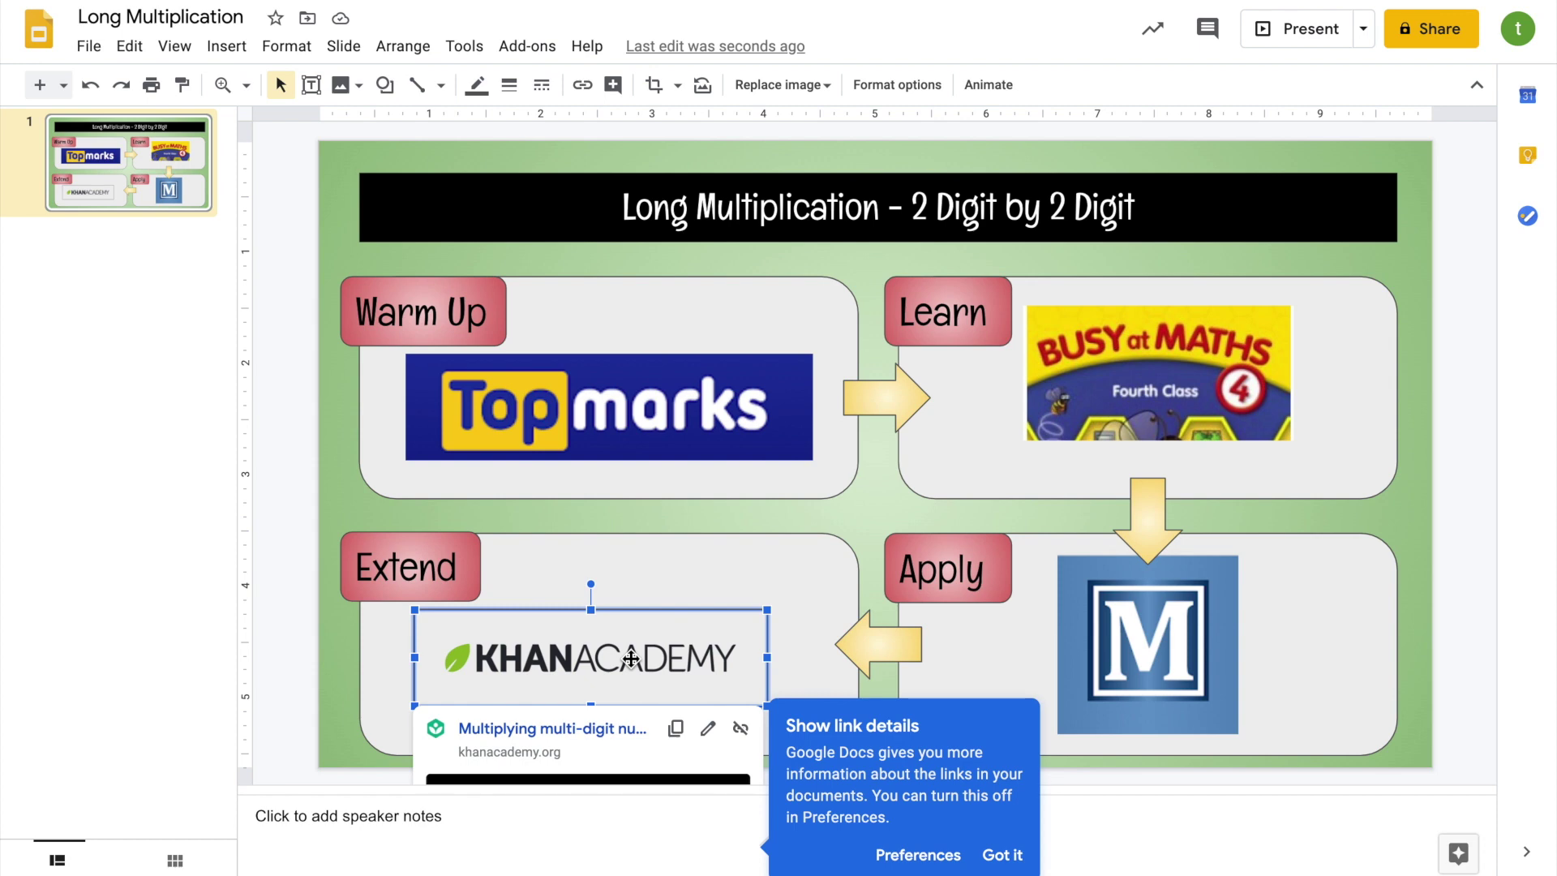
Step: Set link sharing to Anyone with the link as Viewer and copy the link
click(298, 485)
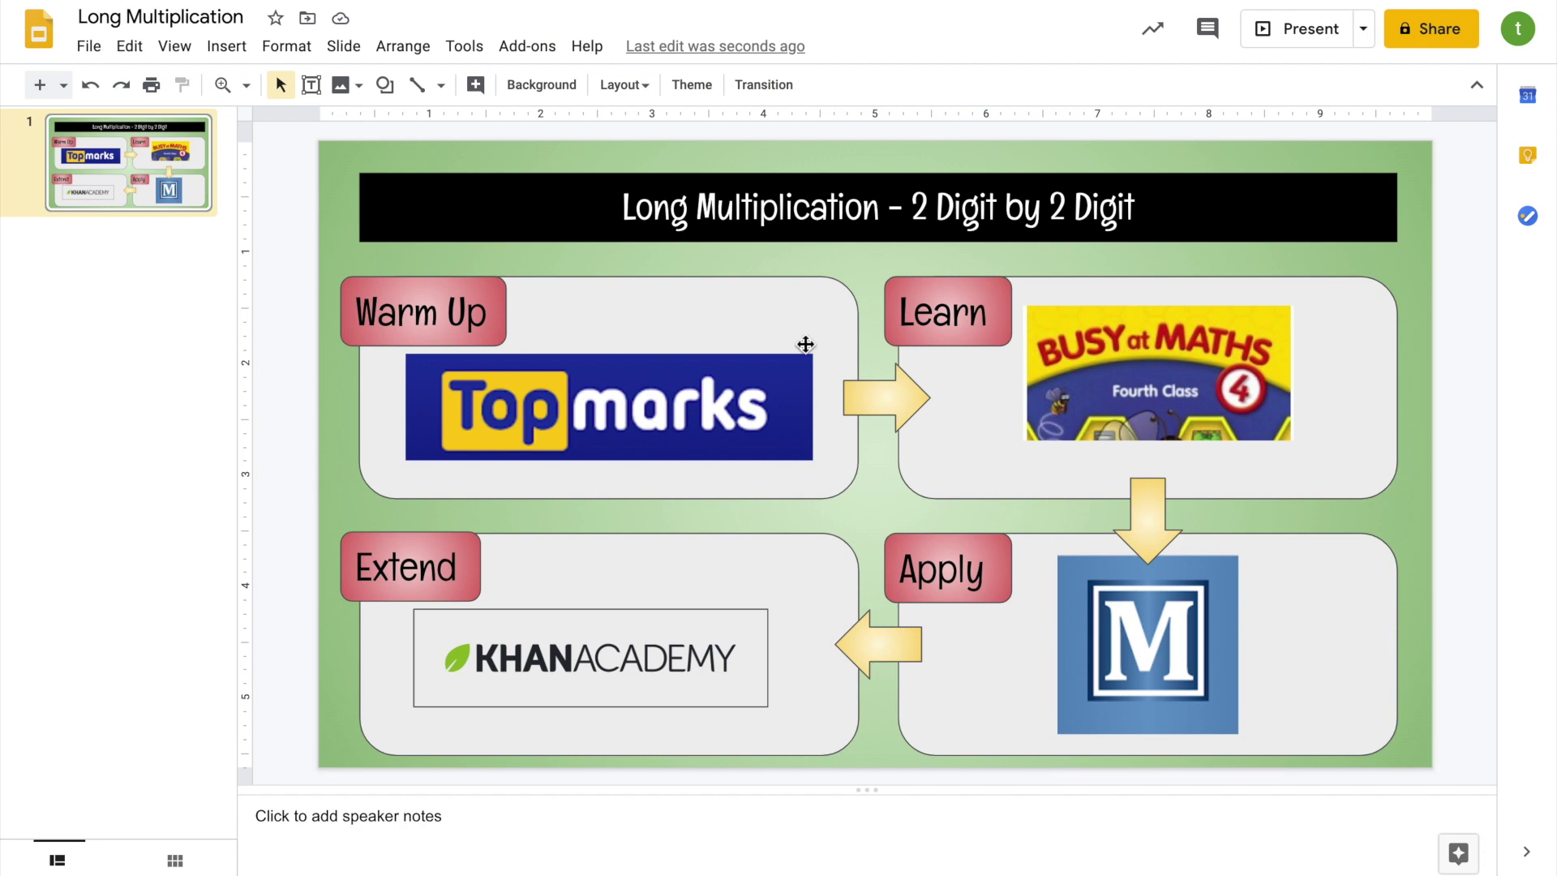
click(1431, 37)
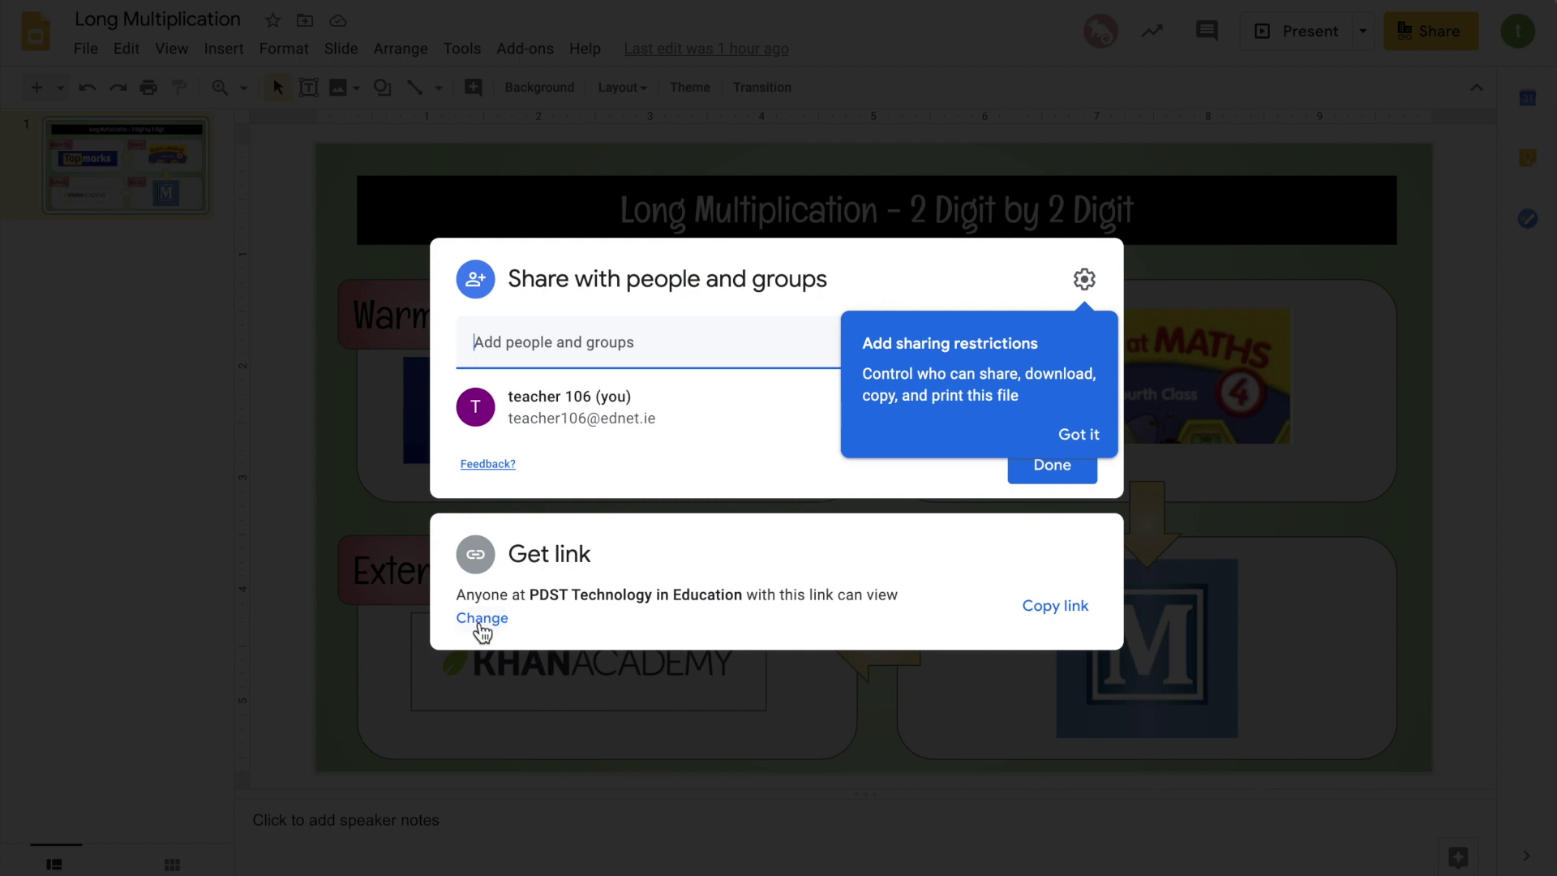
click(482, 620)
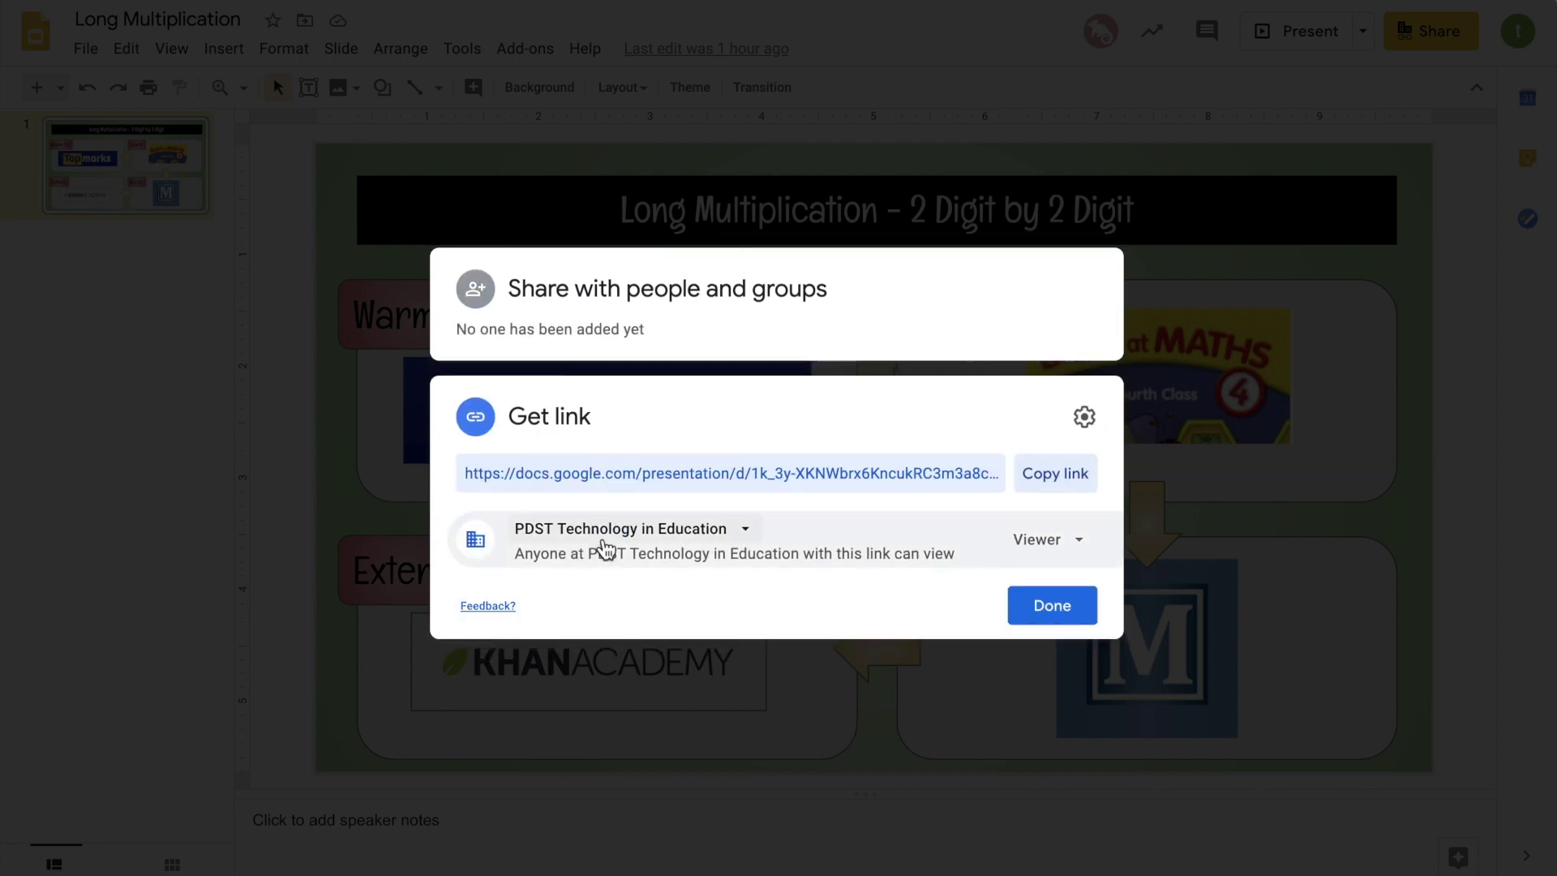
click(631, 532)
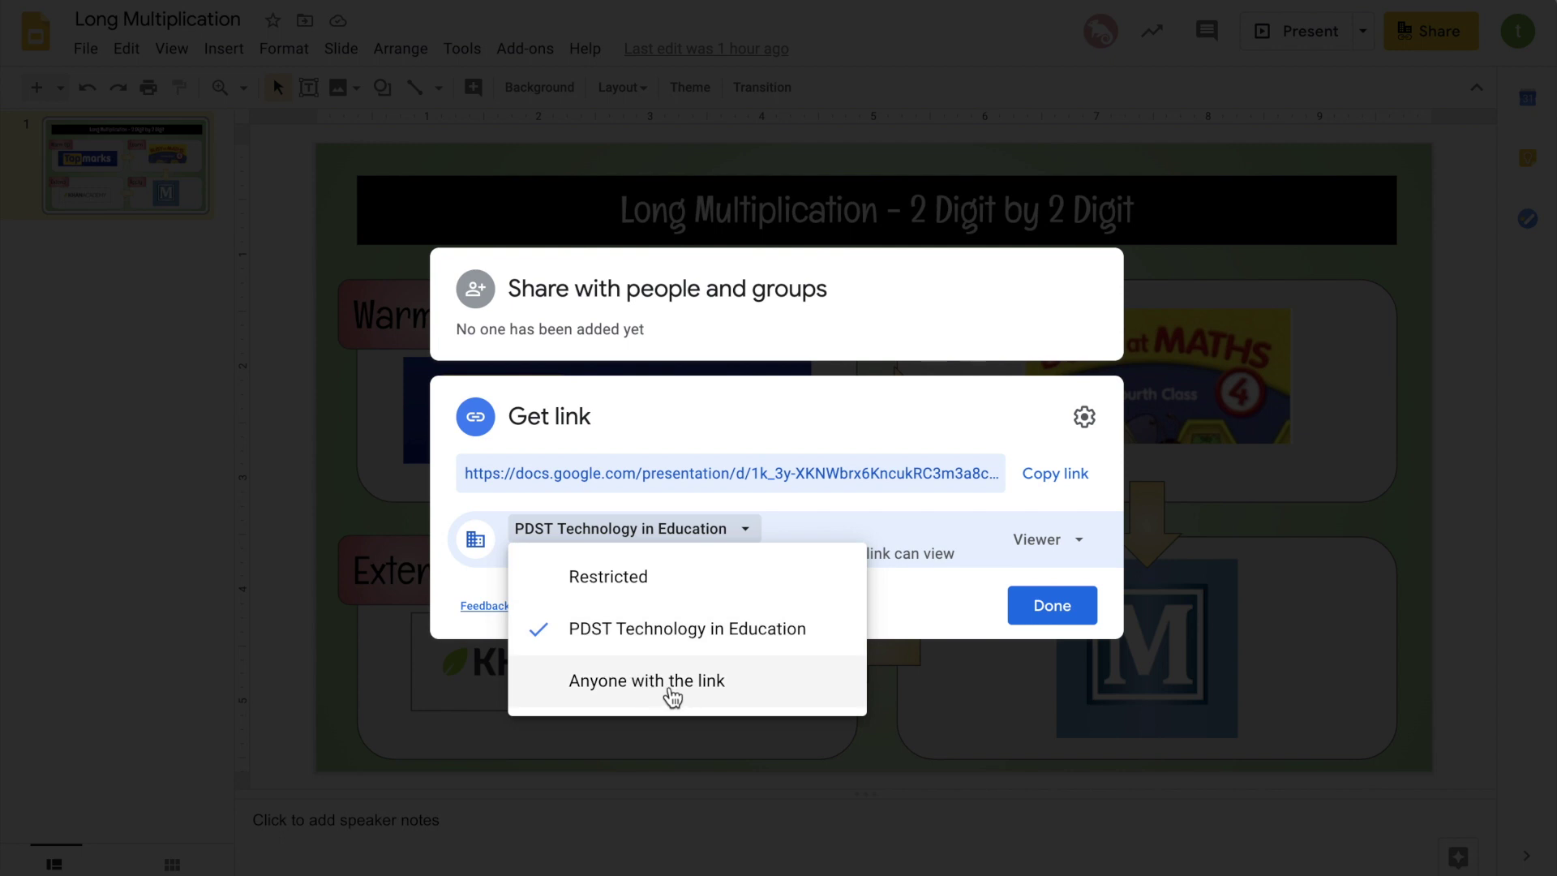
click(680, 685)
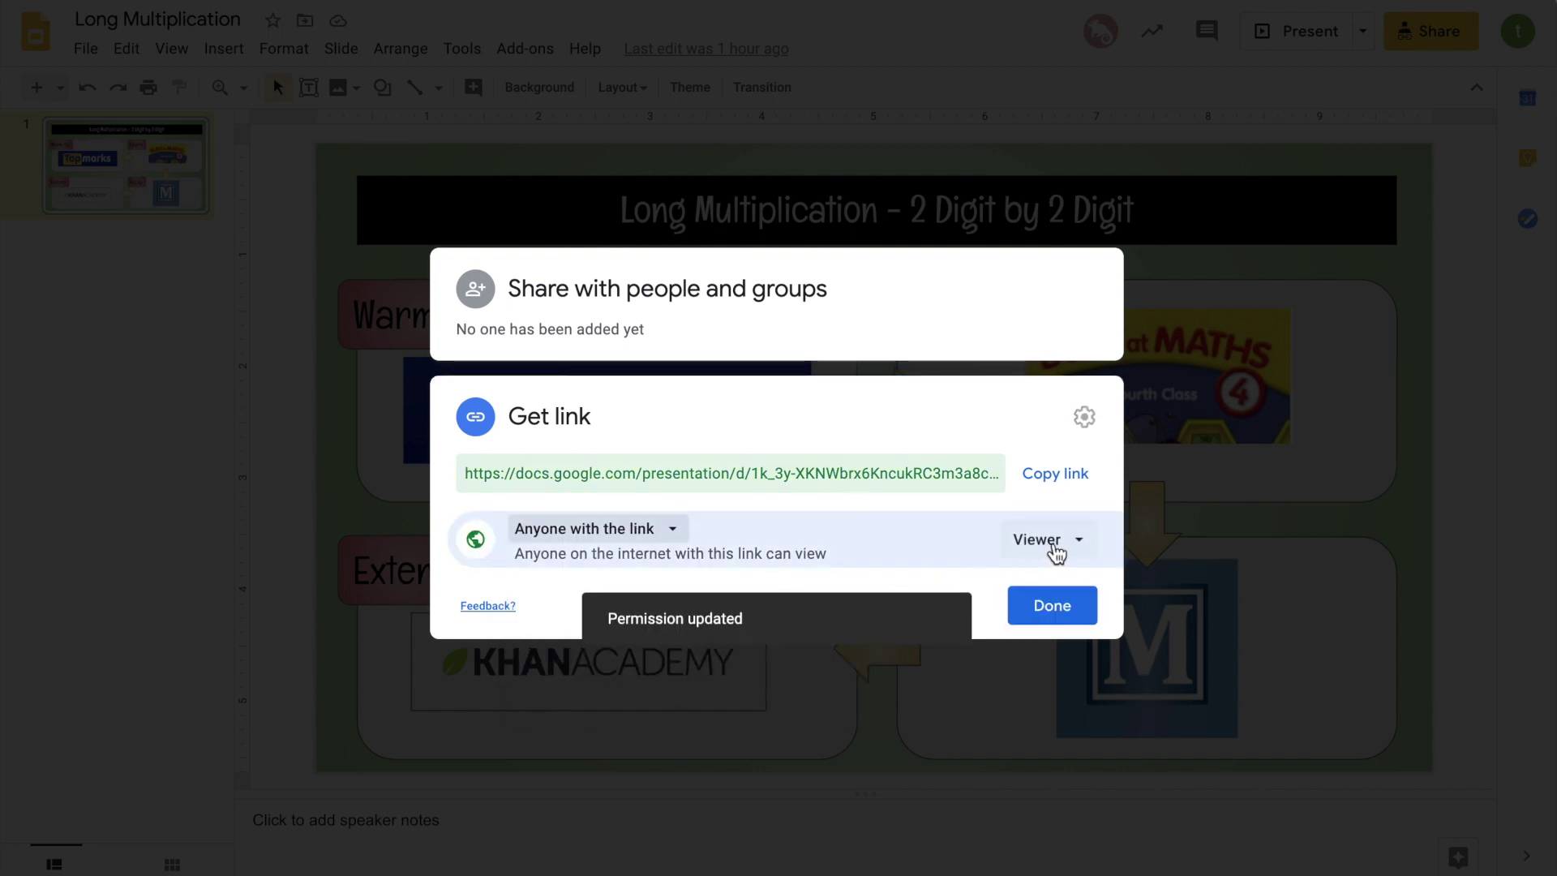
click(1054, 547)
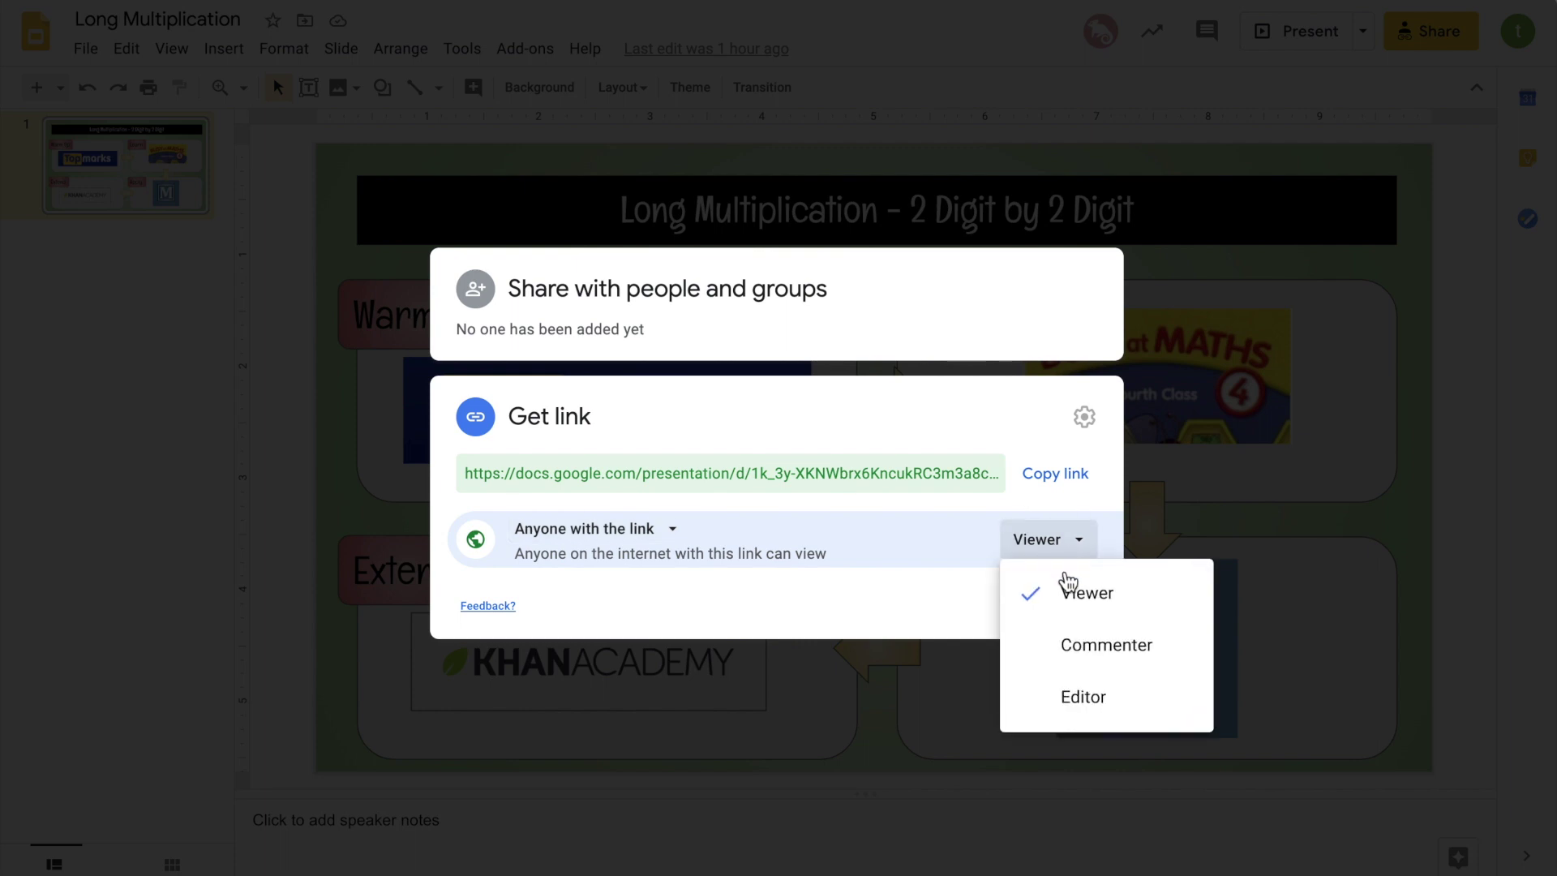
click(1067, 592)
click(1062, 480)
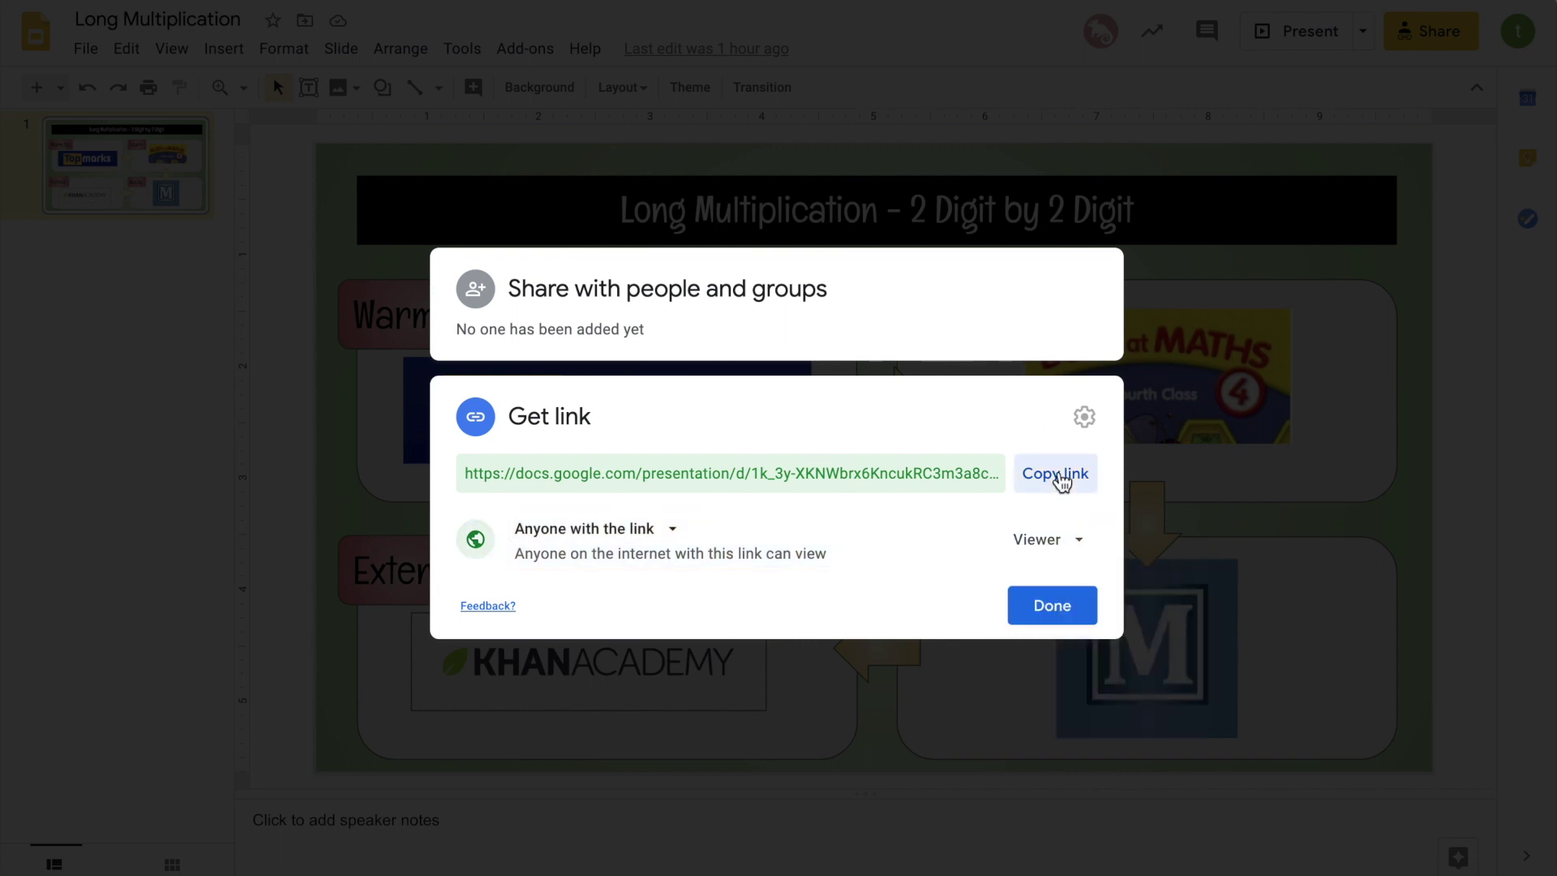
click(1052, 607)
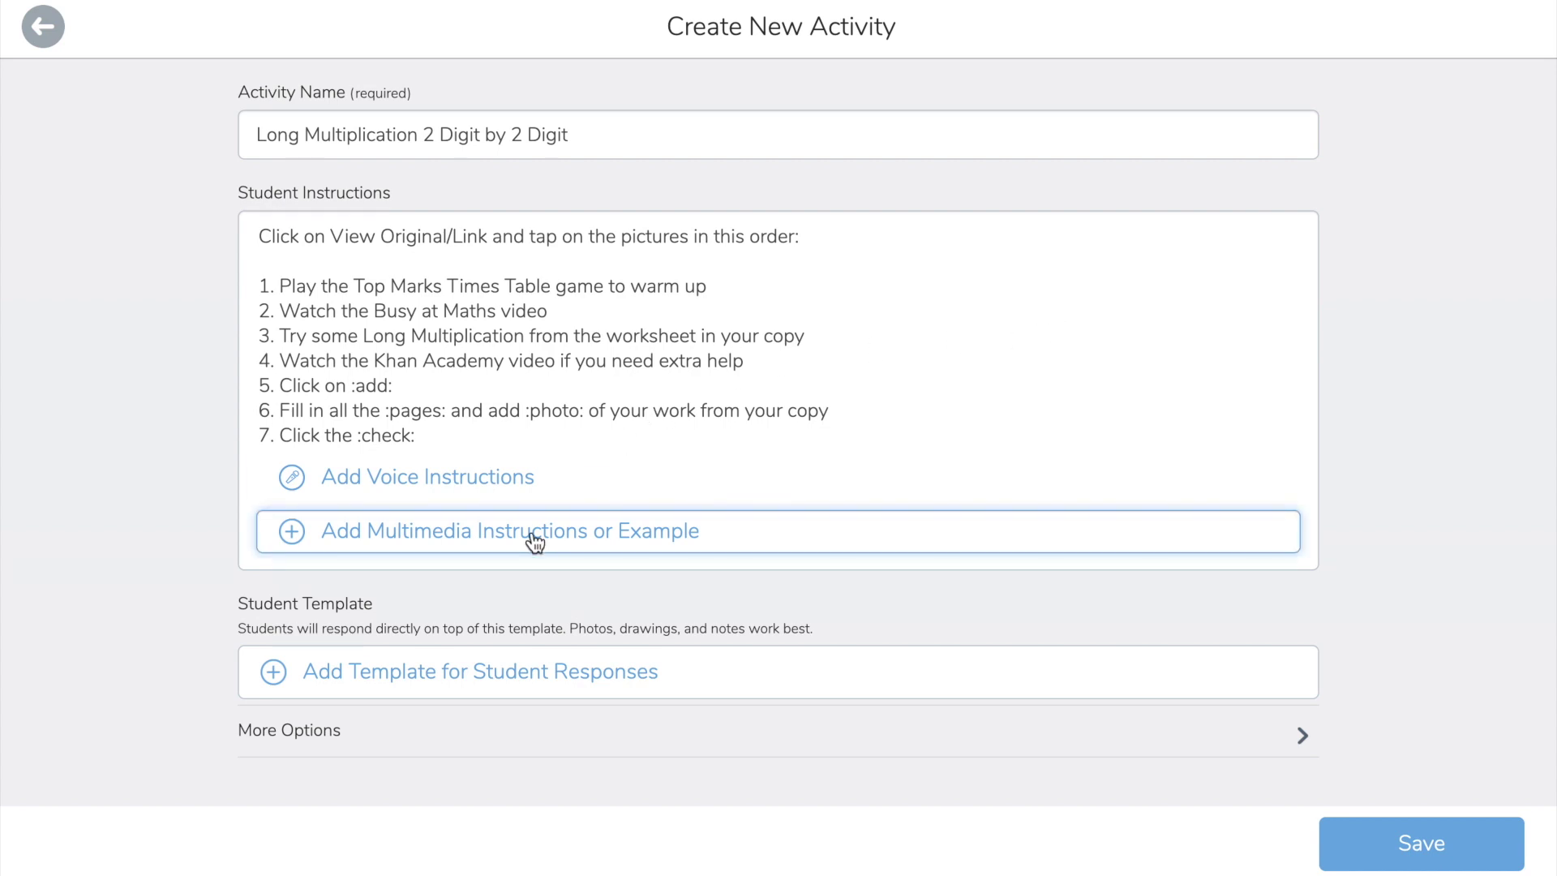
Step: Upload the Long Multiplication presentation from Google Drive as the example and open its caption
click(534, 540)
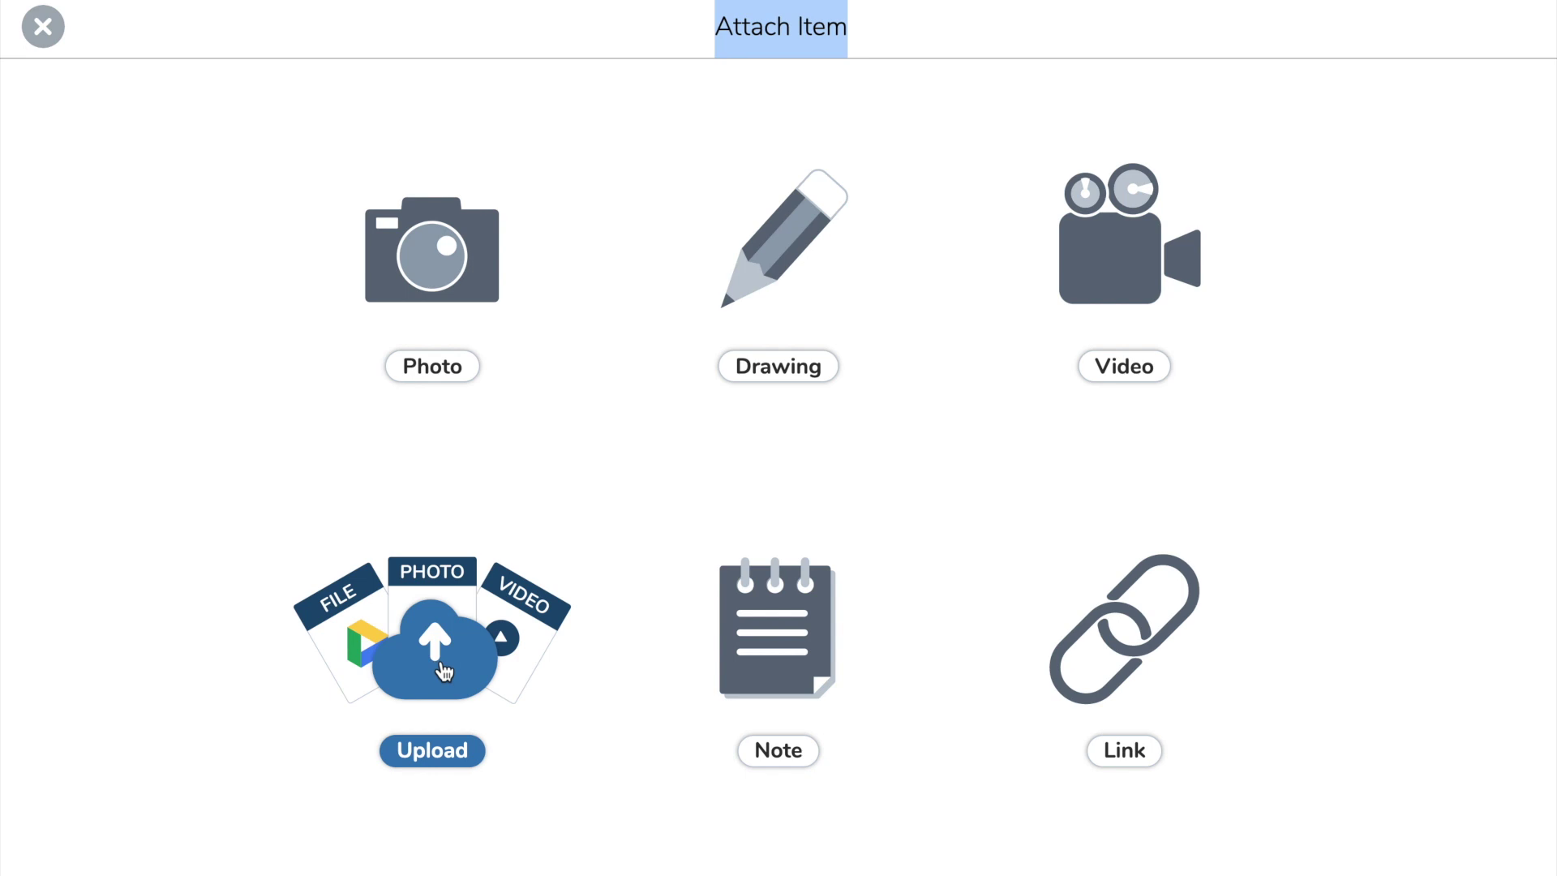
click(441, 663)
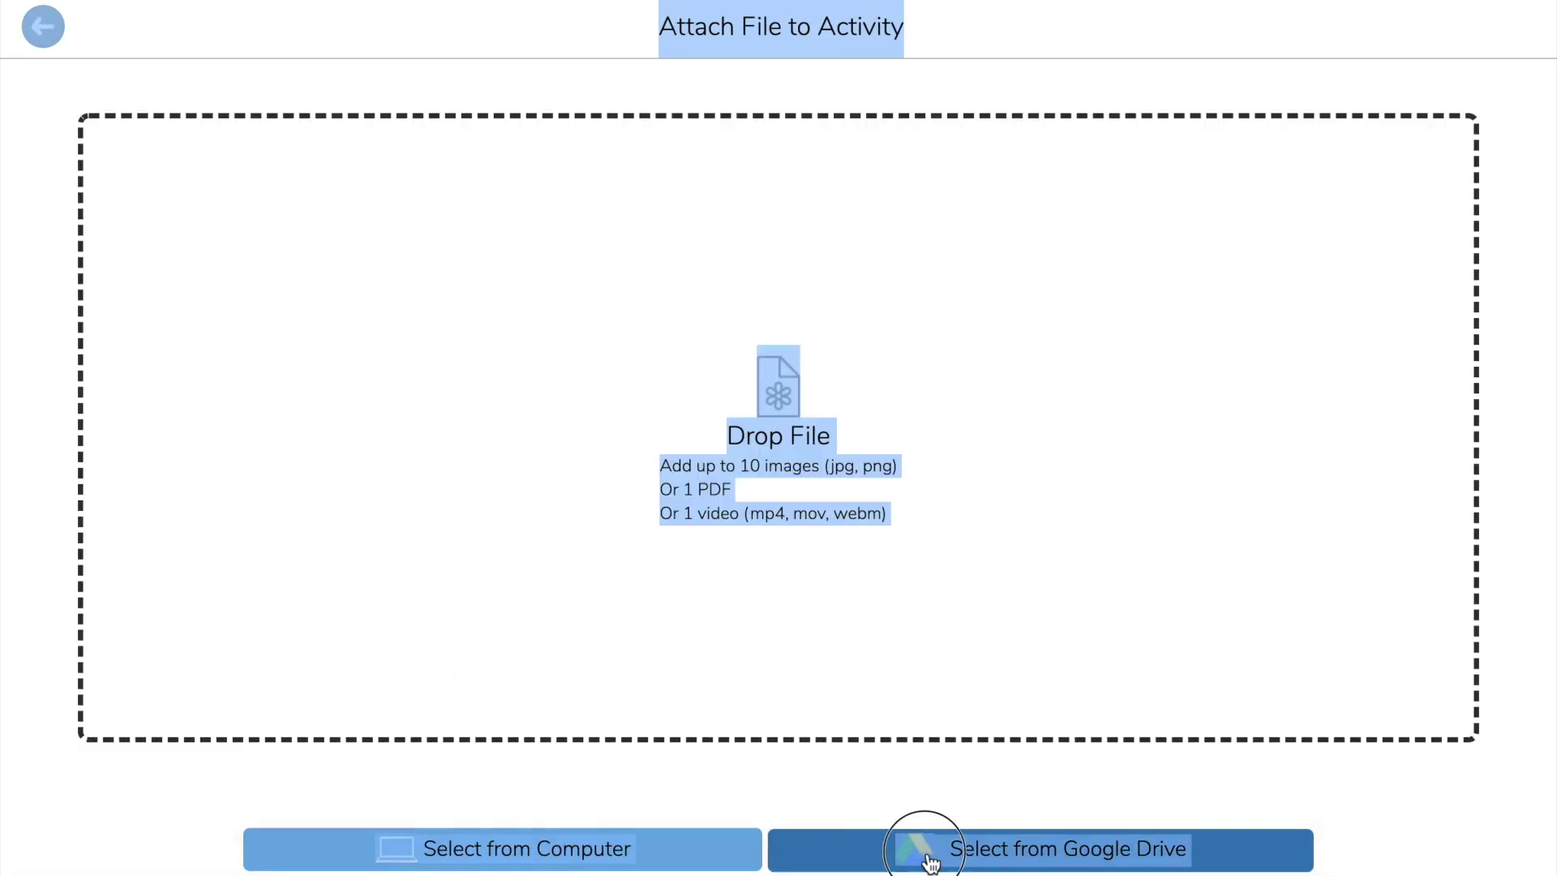
click(930, 859)
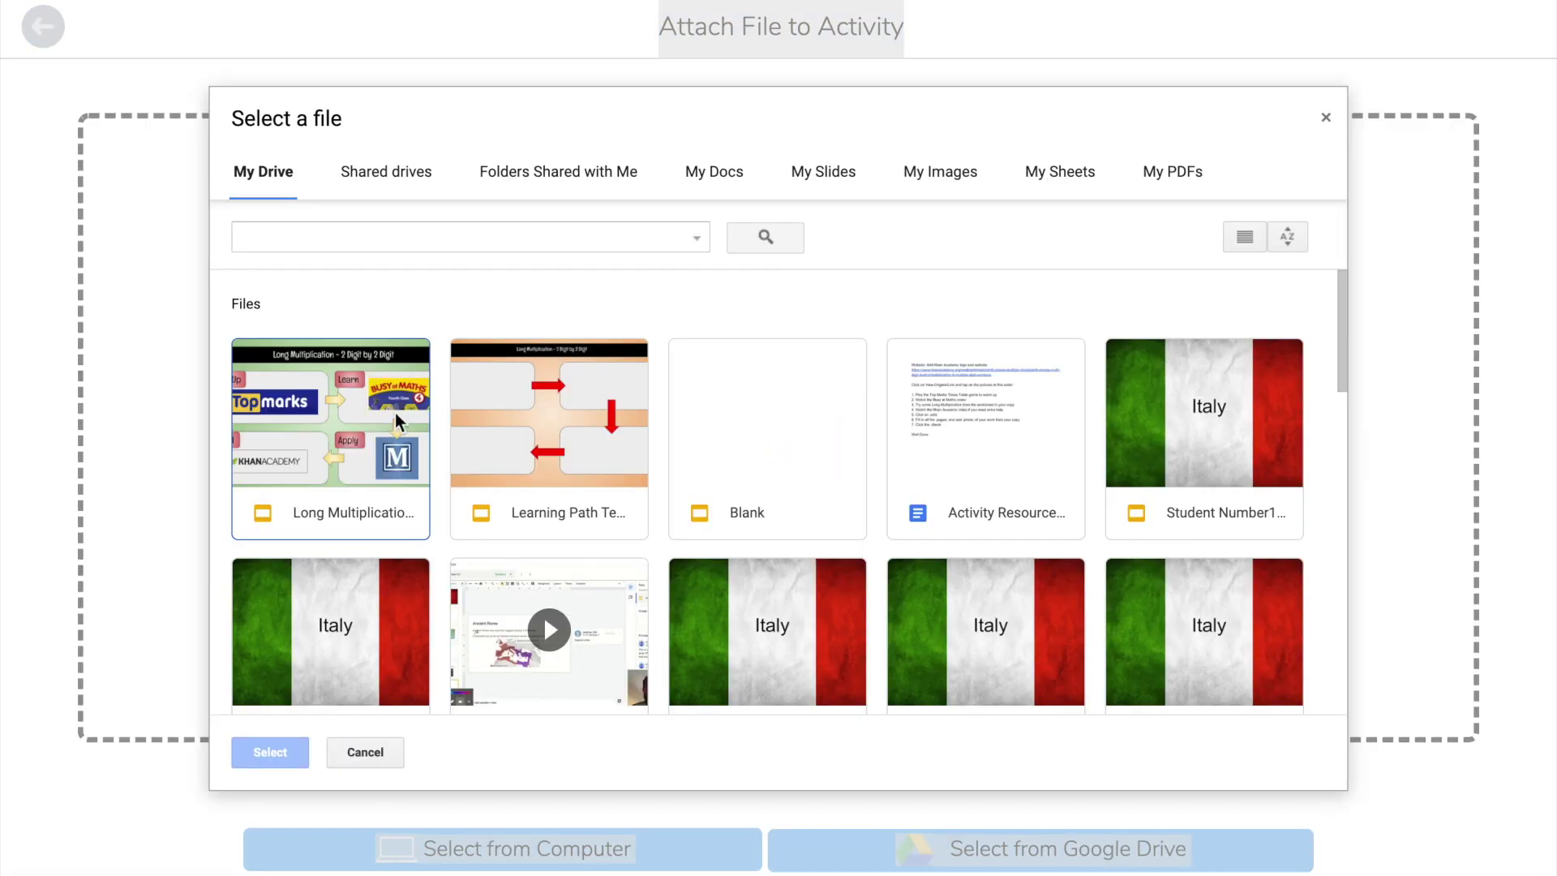
click(395, 417)
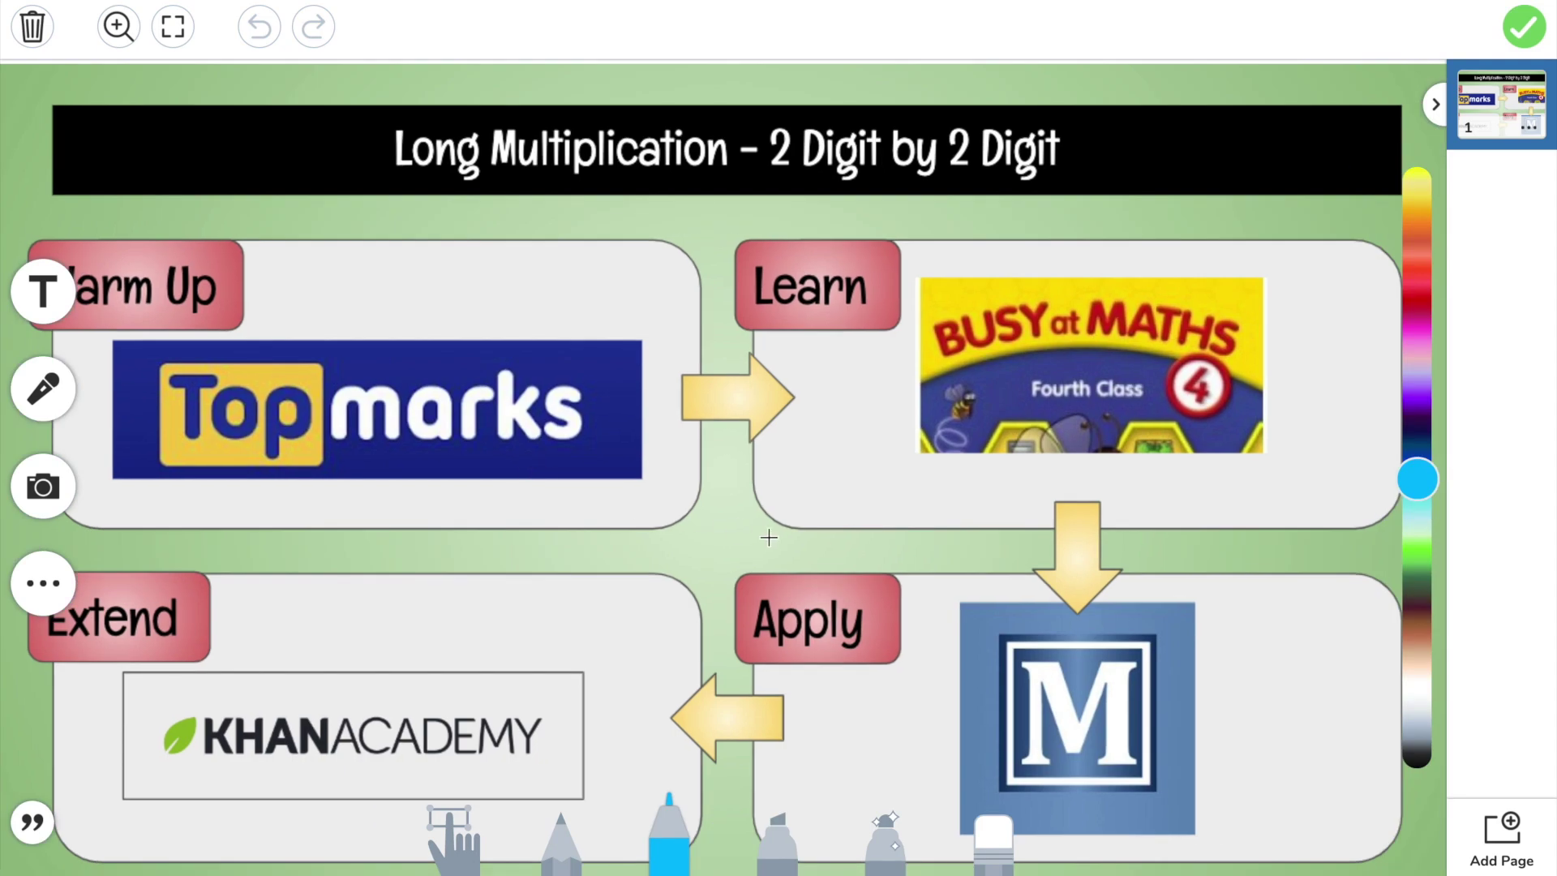
click(29, 823)
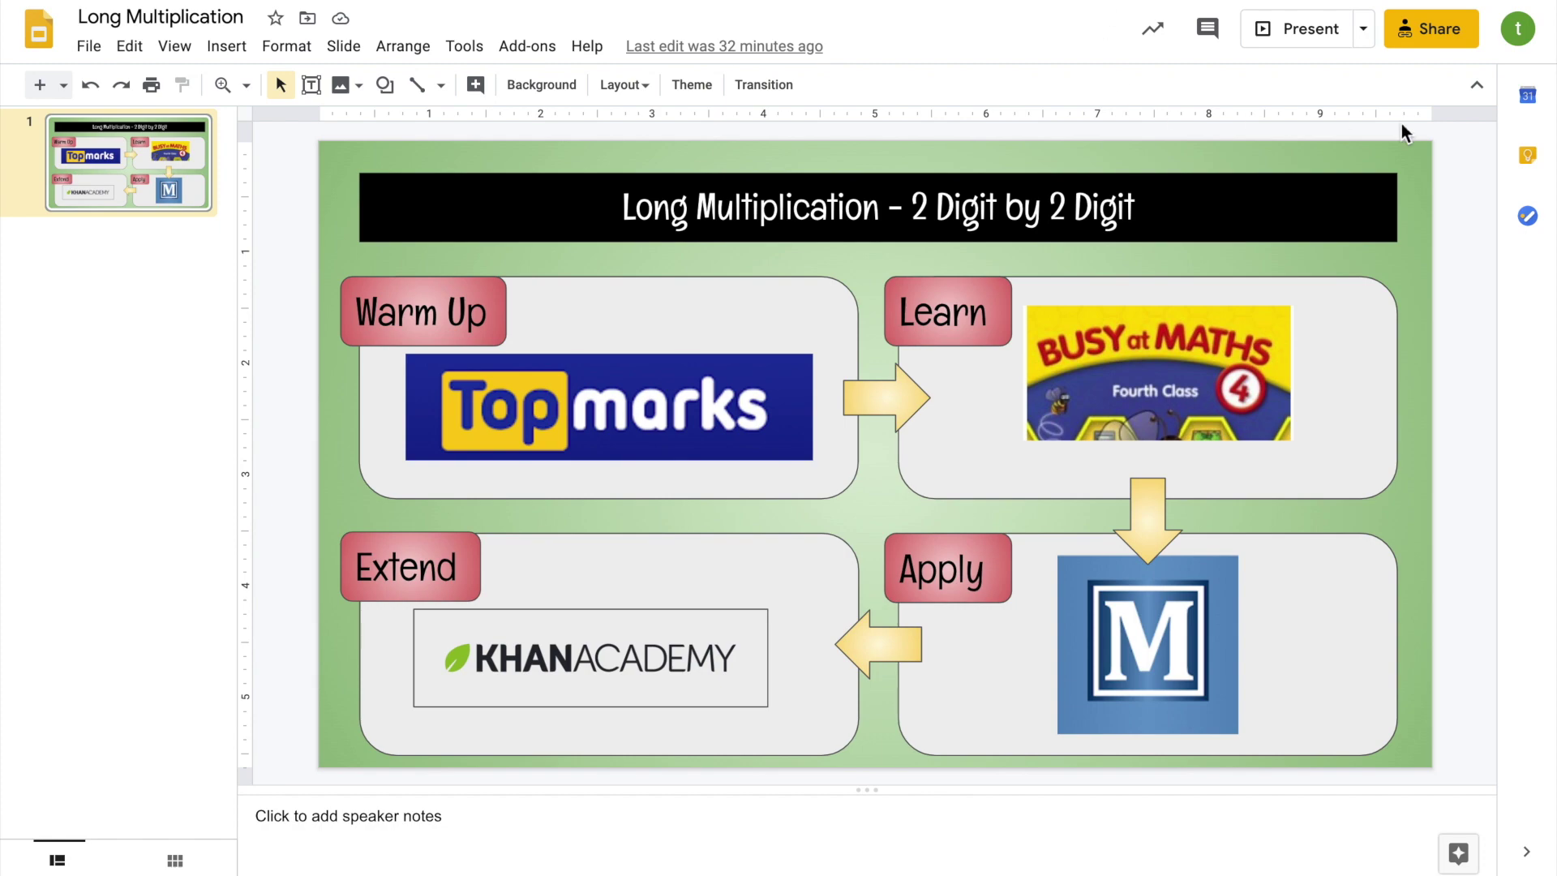
Step: Copy the Long Multiplication share link from the Share dialog
click(1443, 33)
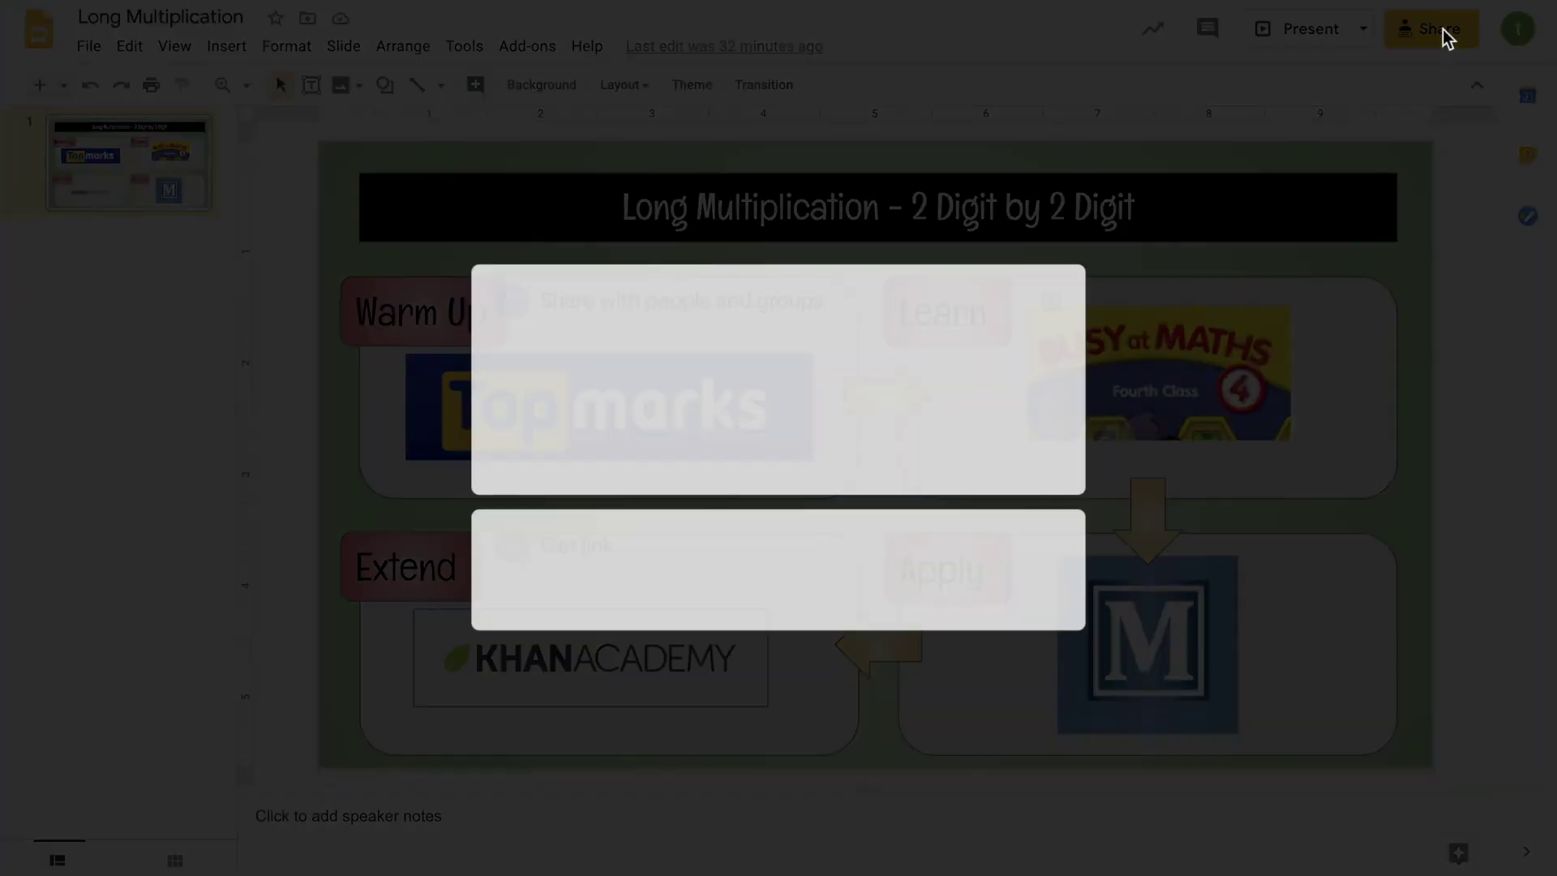
click(1059, 603)
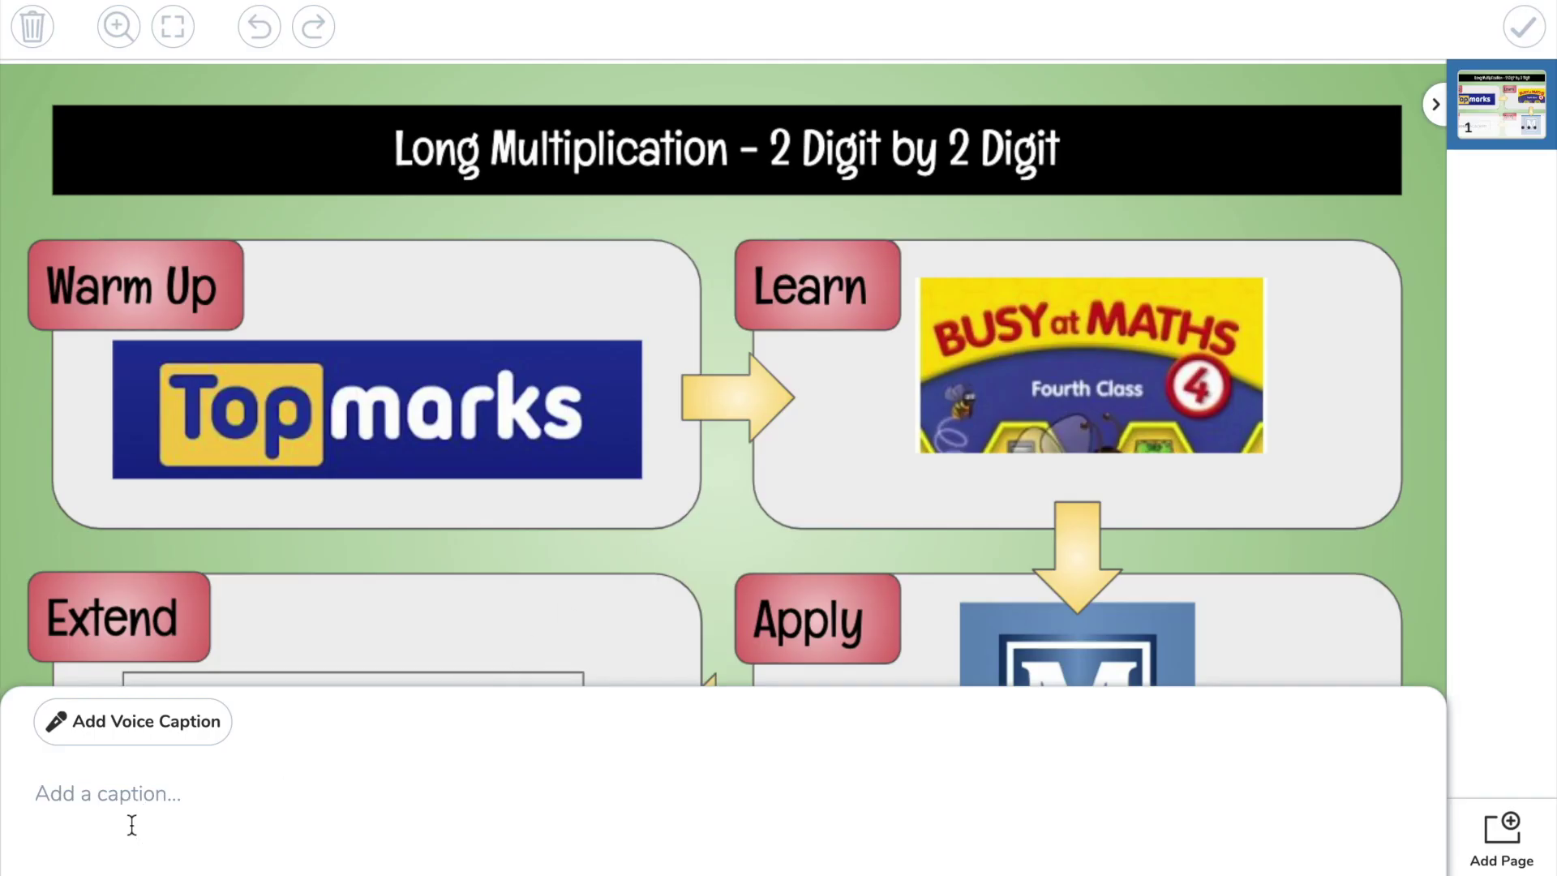
Step: Paste the share link as the slide's caption and attach the example
click(129, 791)
key(ctrl+v)
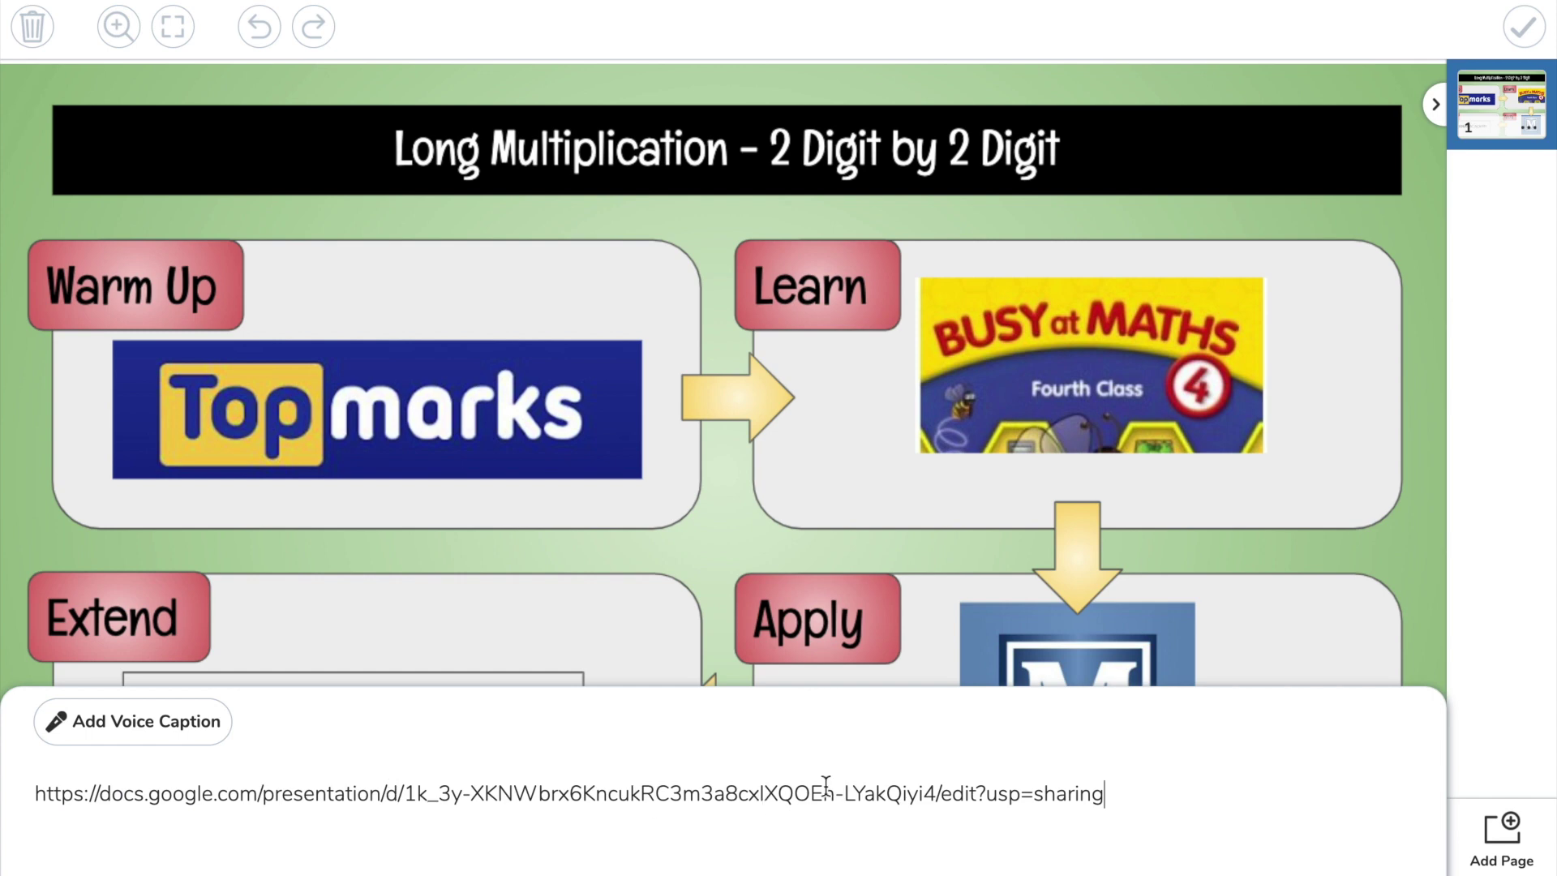
click(1501, 627)
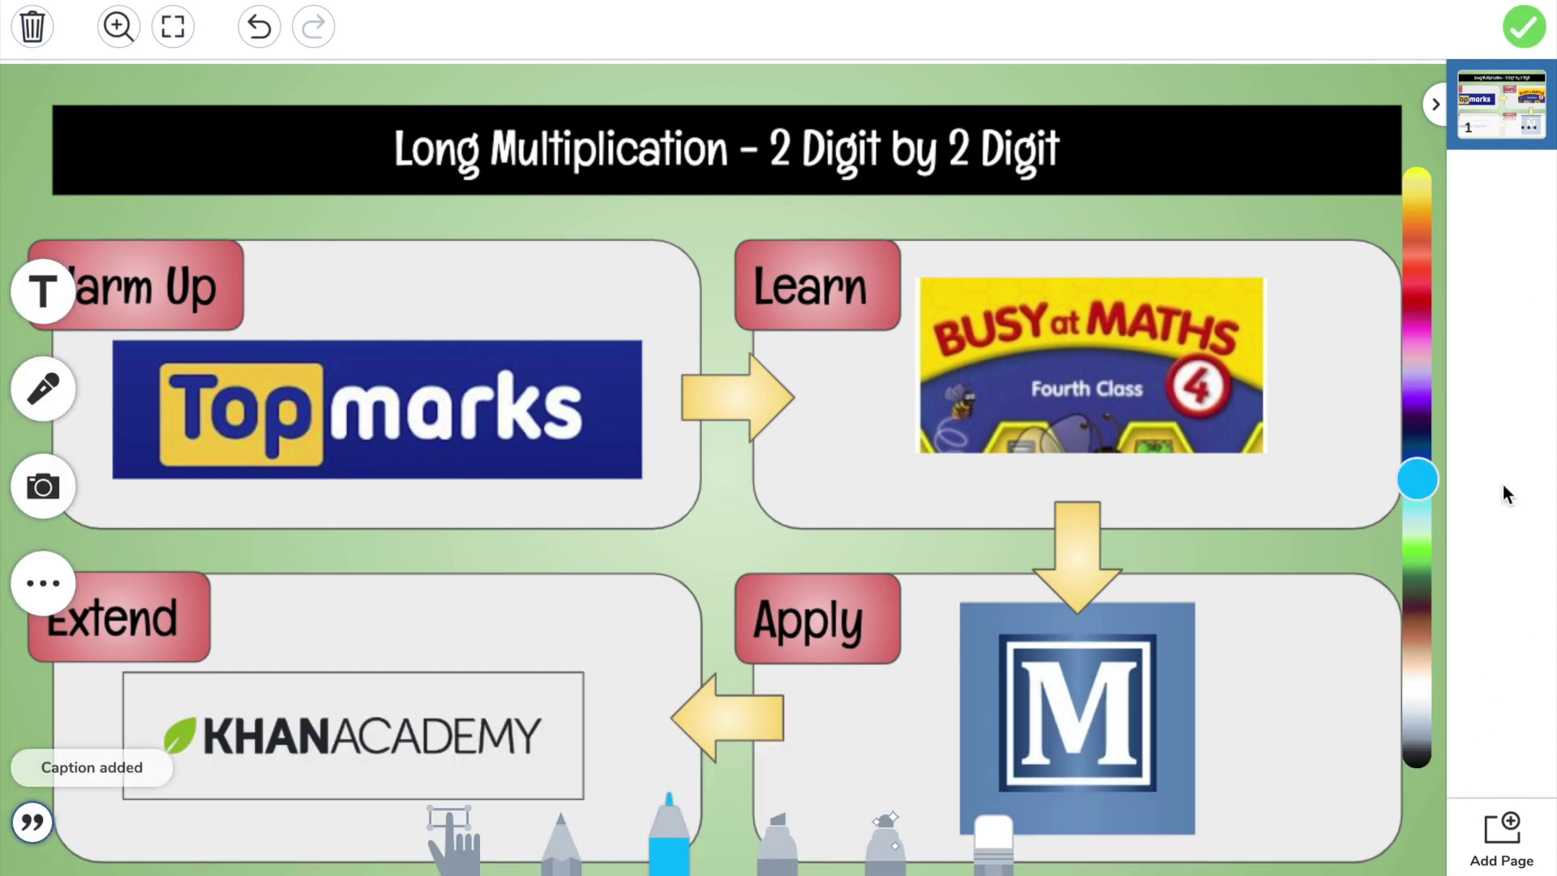
click(1524, 28)
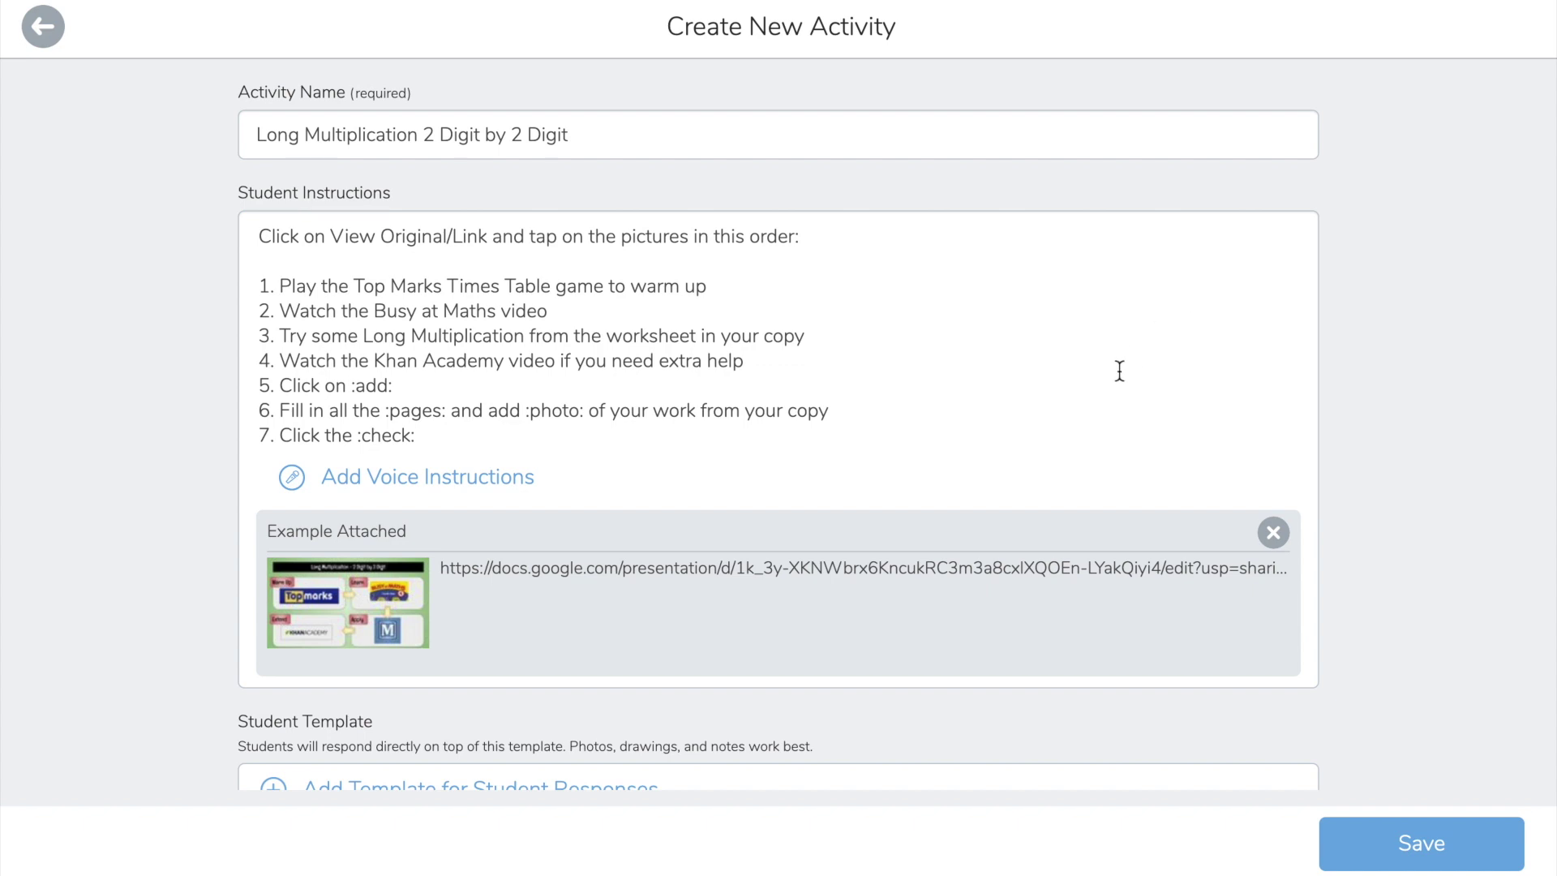
Step: Start adding a student response template below the example
scroll(1093, 385, down, 2)
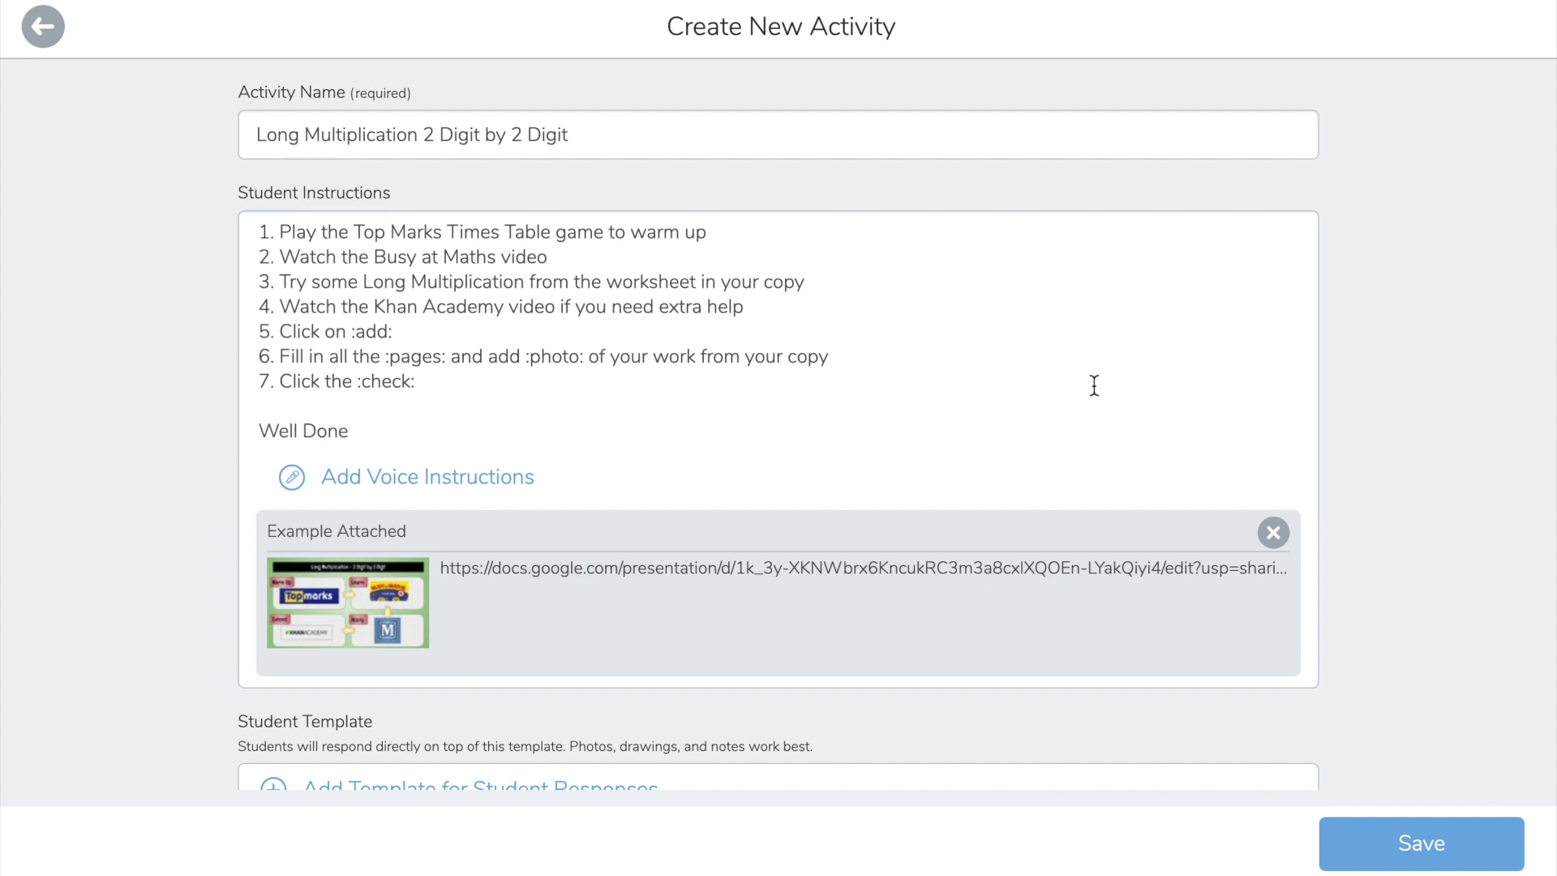
scroll(1092, 386, down, 3)
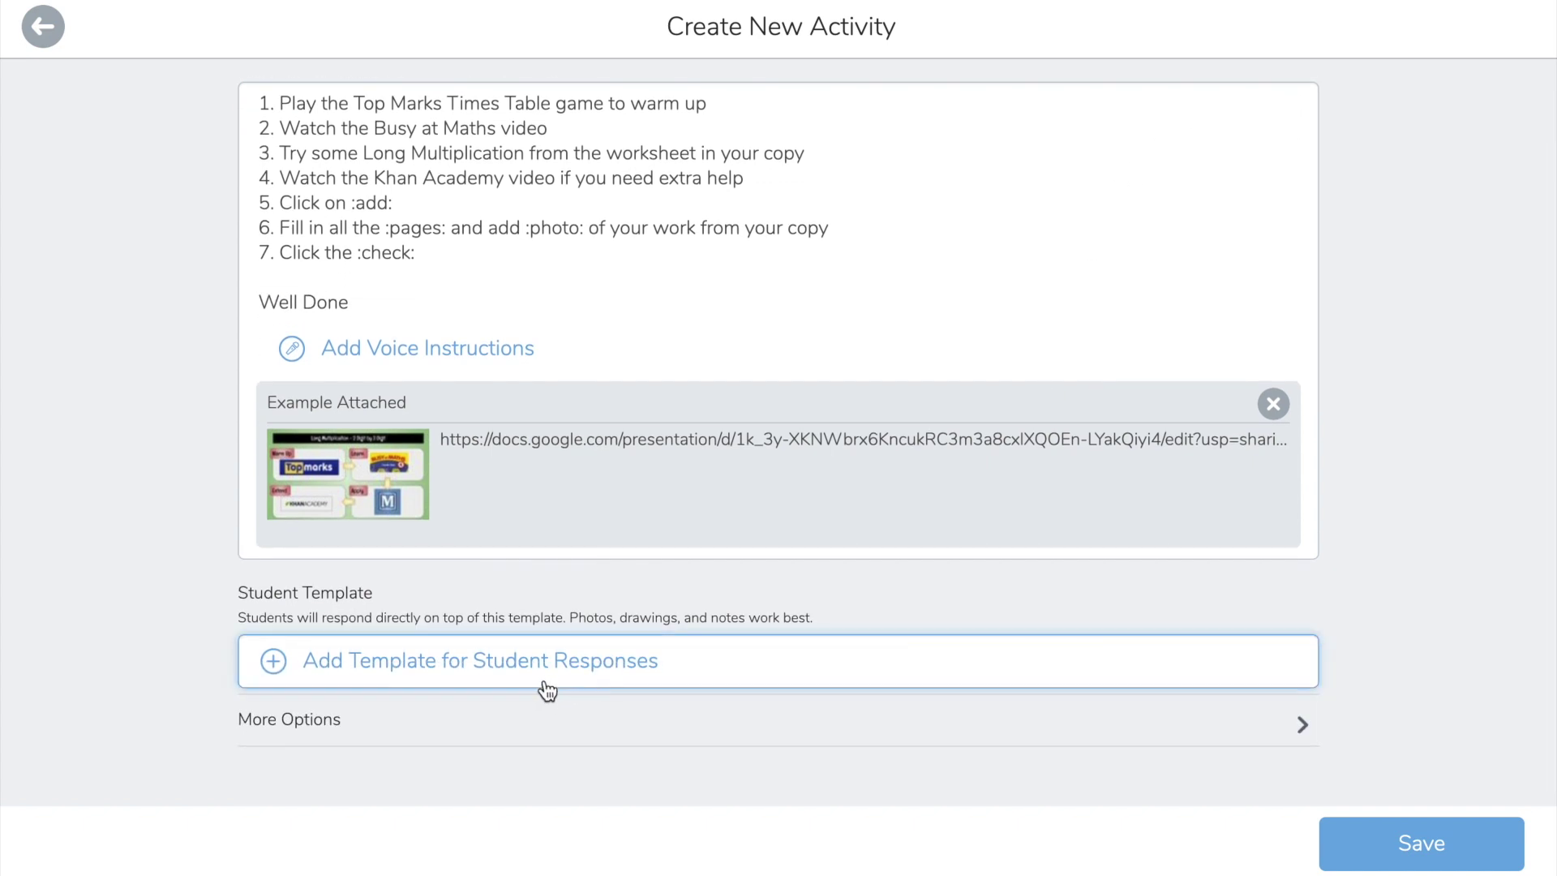
click(543, 687)
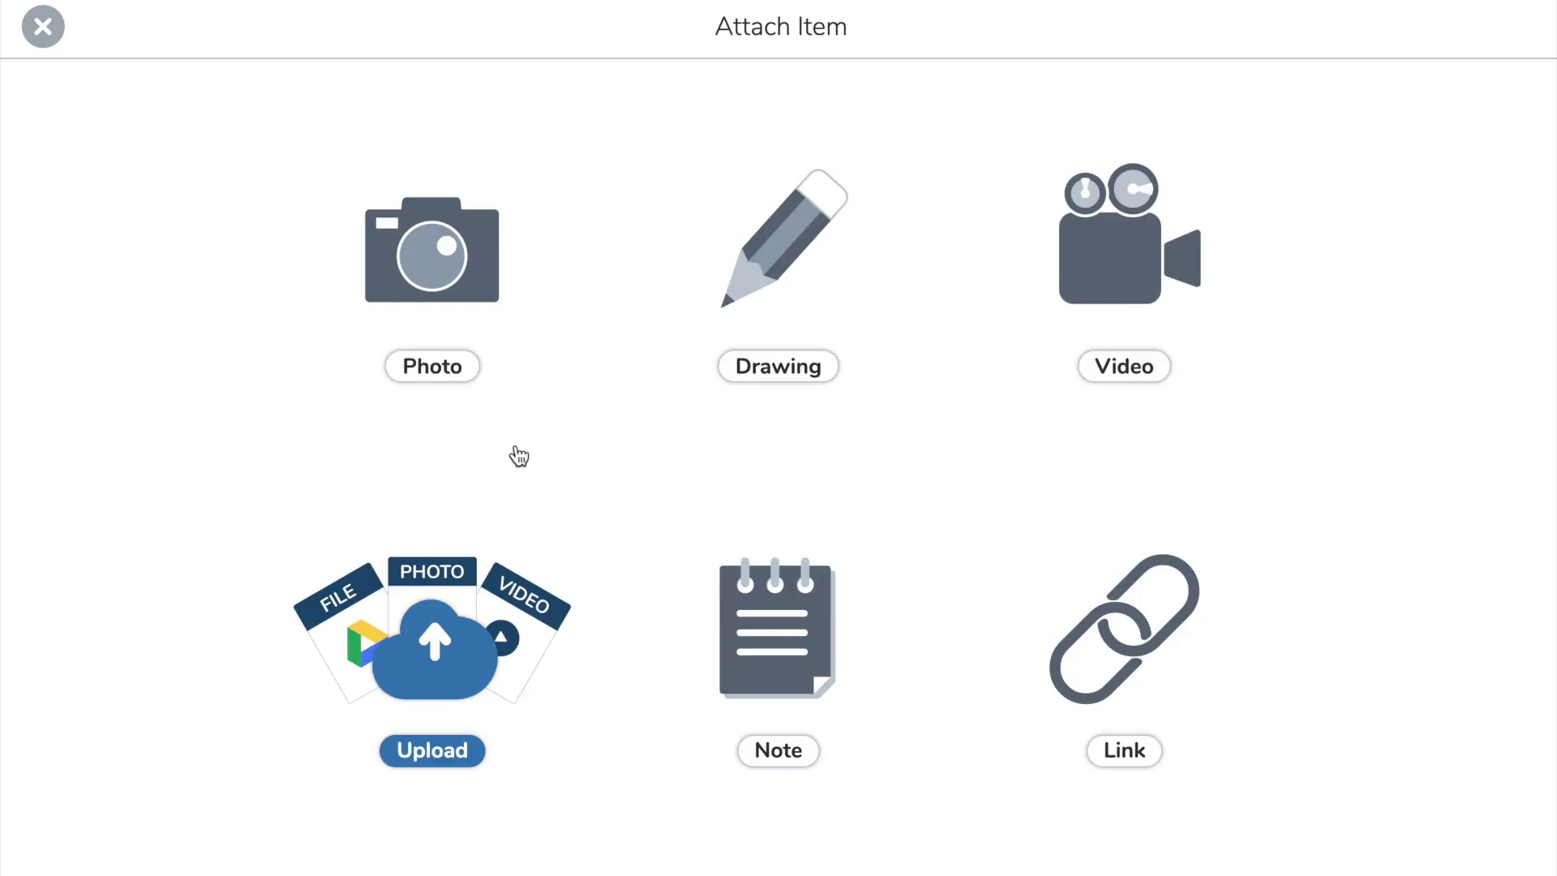
Step: Create a drawing template with 'Try 22x14' and 'Try 34 x 24' question text at top left
click(754, 274)
click(42, 291)
text(Try 22x14)
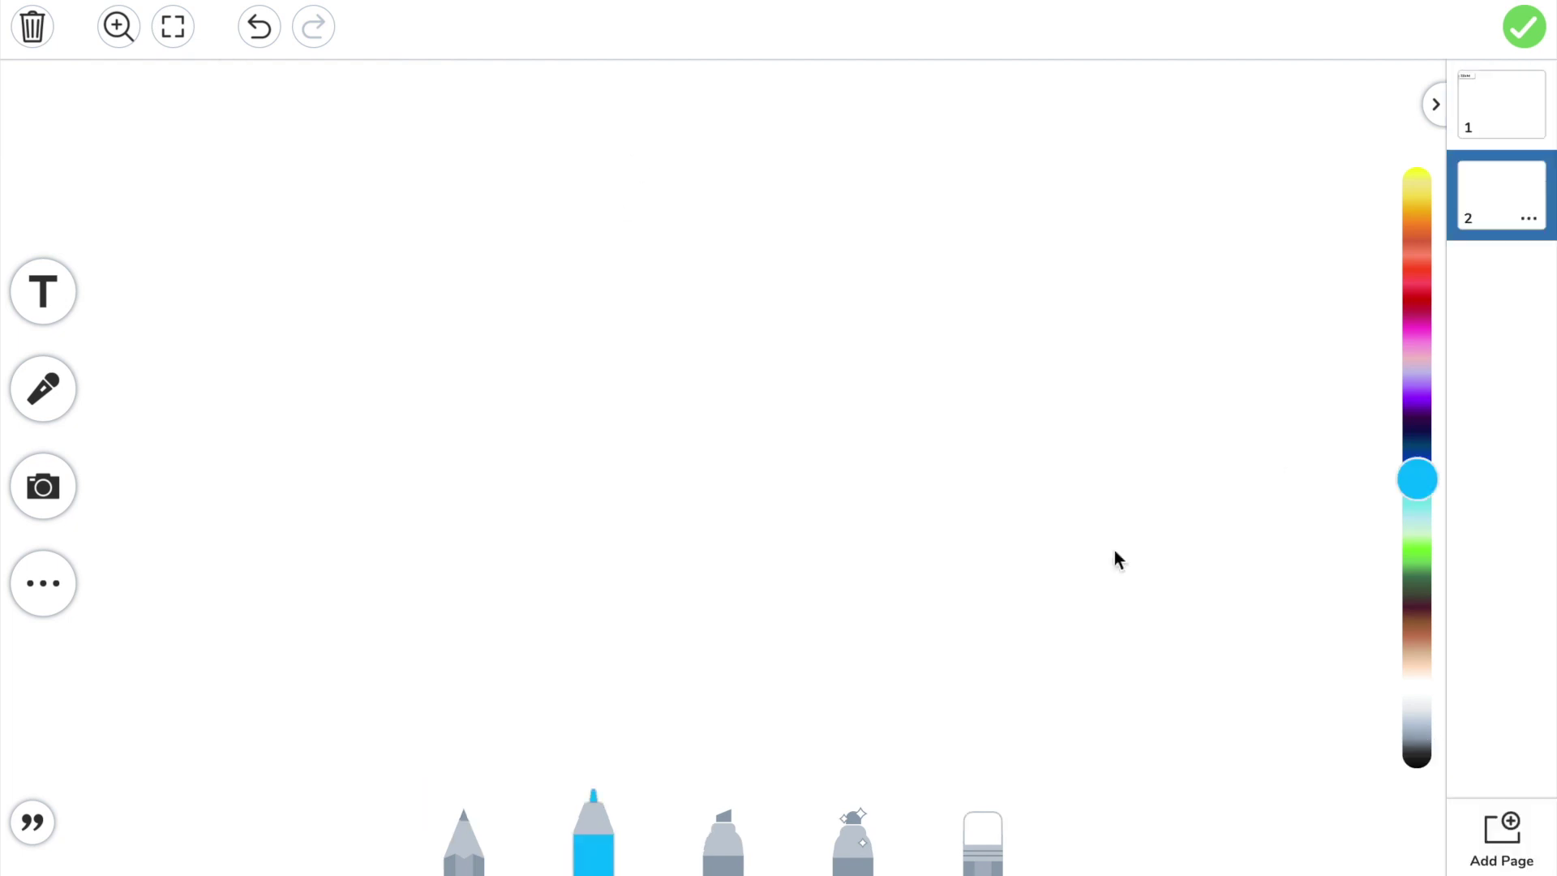
click(43, 290)
text(Try 34 x 24)
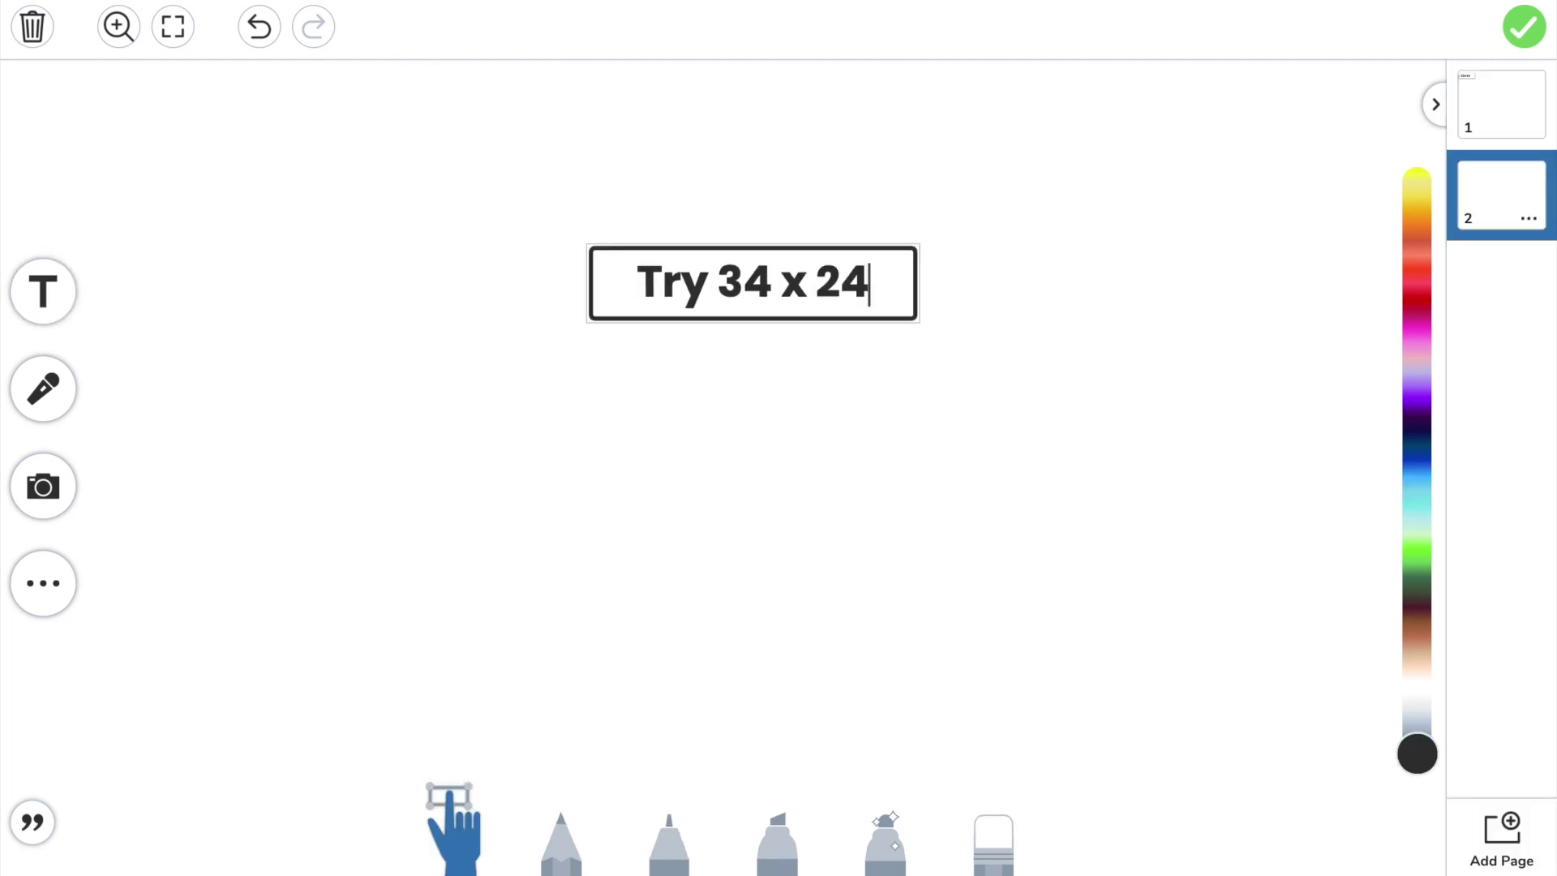
drag(756, 320, 270, 138)
Step: Duplicate page 2 and change page 3's question to 'Try 63 x 31'
click(1520, 231)
click(1528, 309)
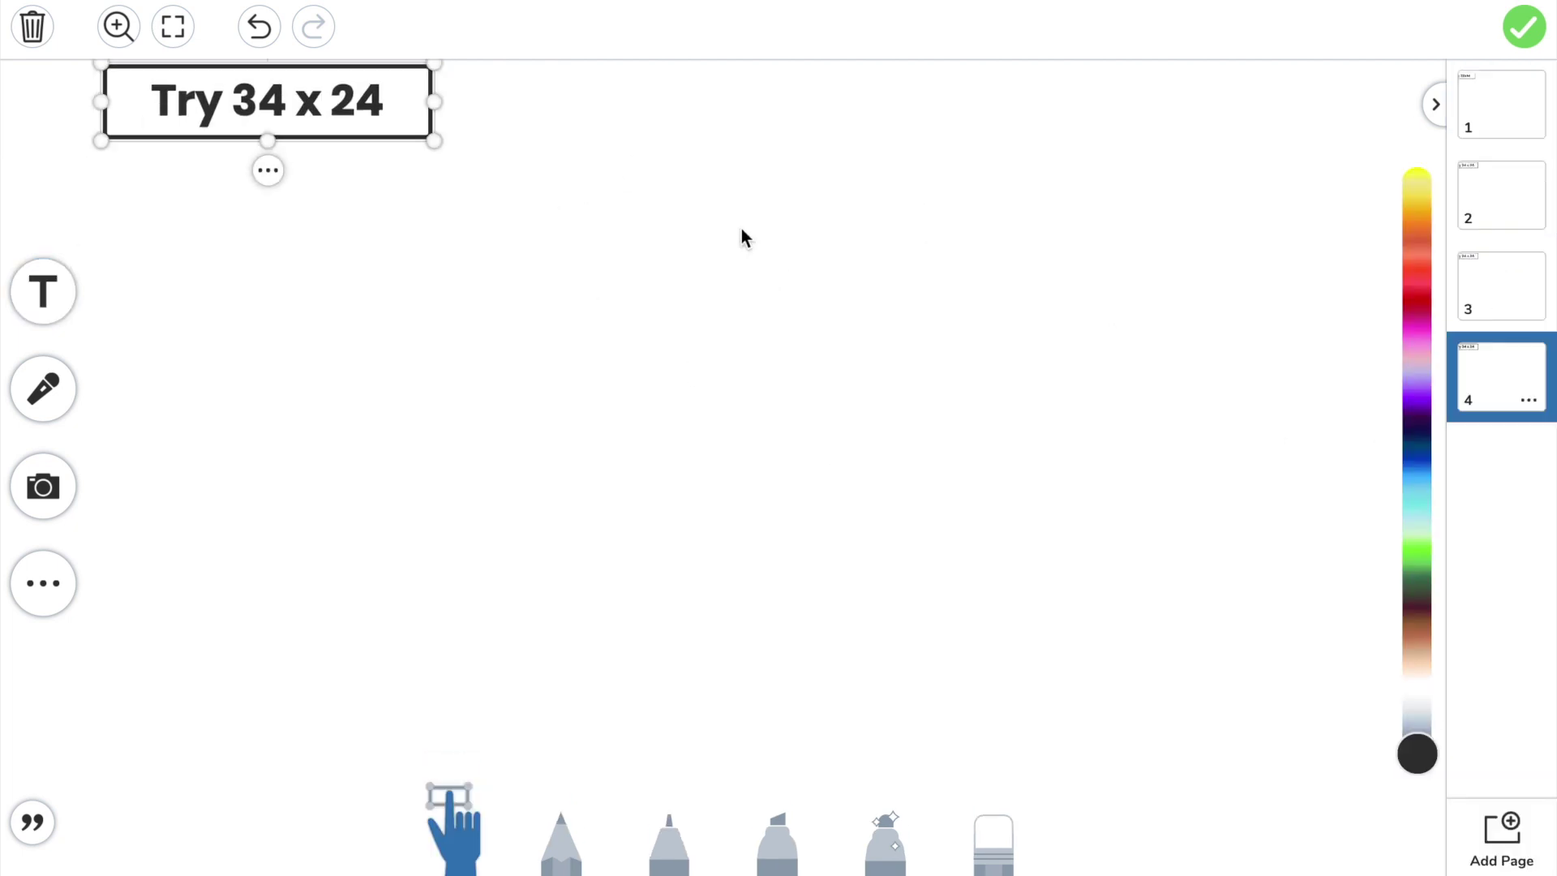
click(262, 101)
key(BackSpace)
key(Delete)
text(63)
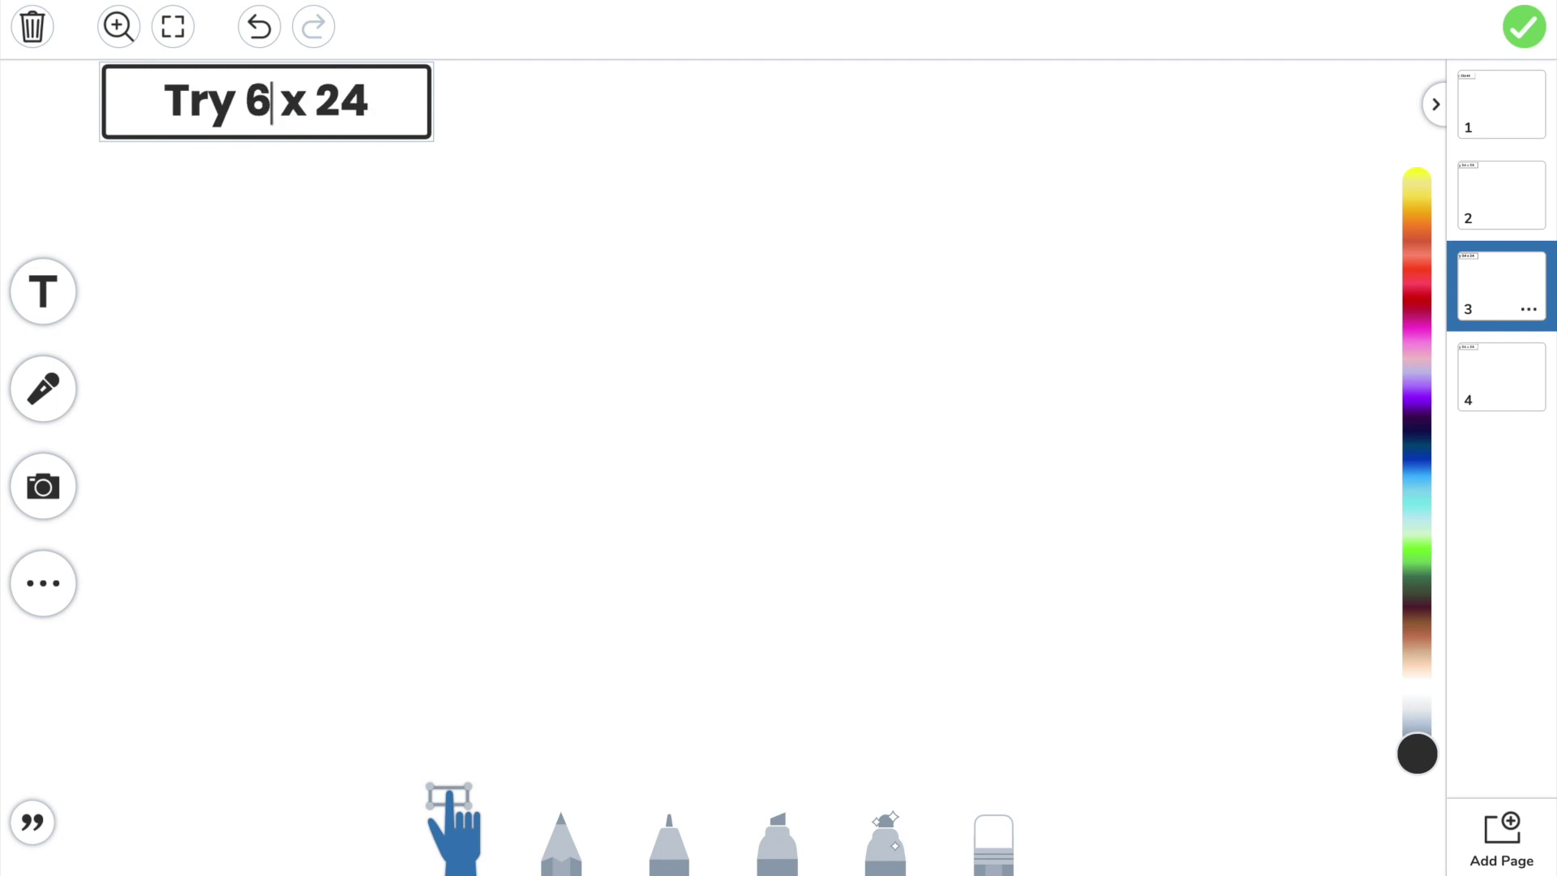
click(410, 108)
key(BackSpace)
text(3)
key(BackSpace)
key(BackSpace)
text(31)
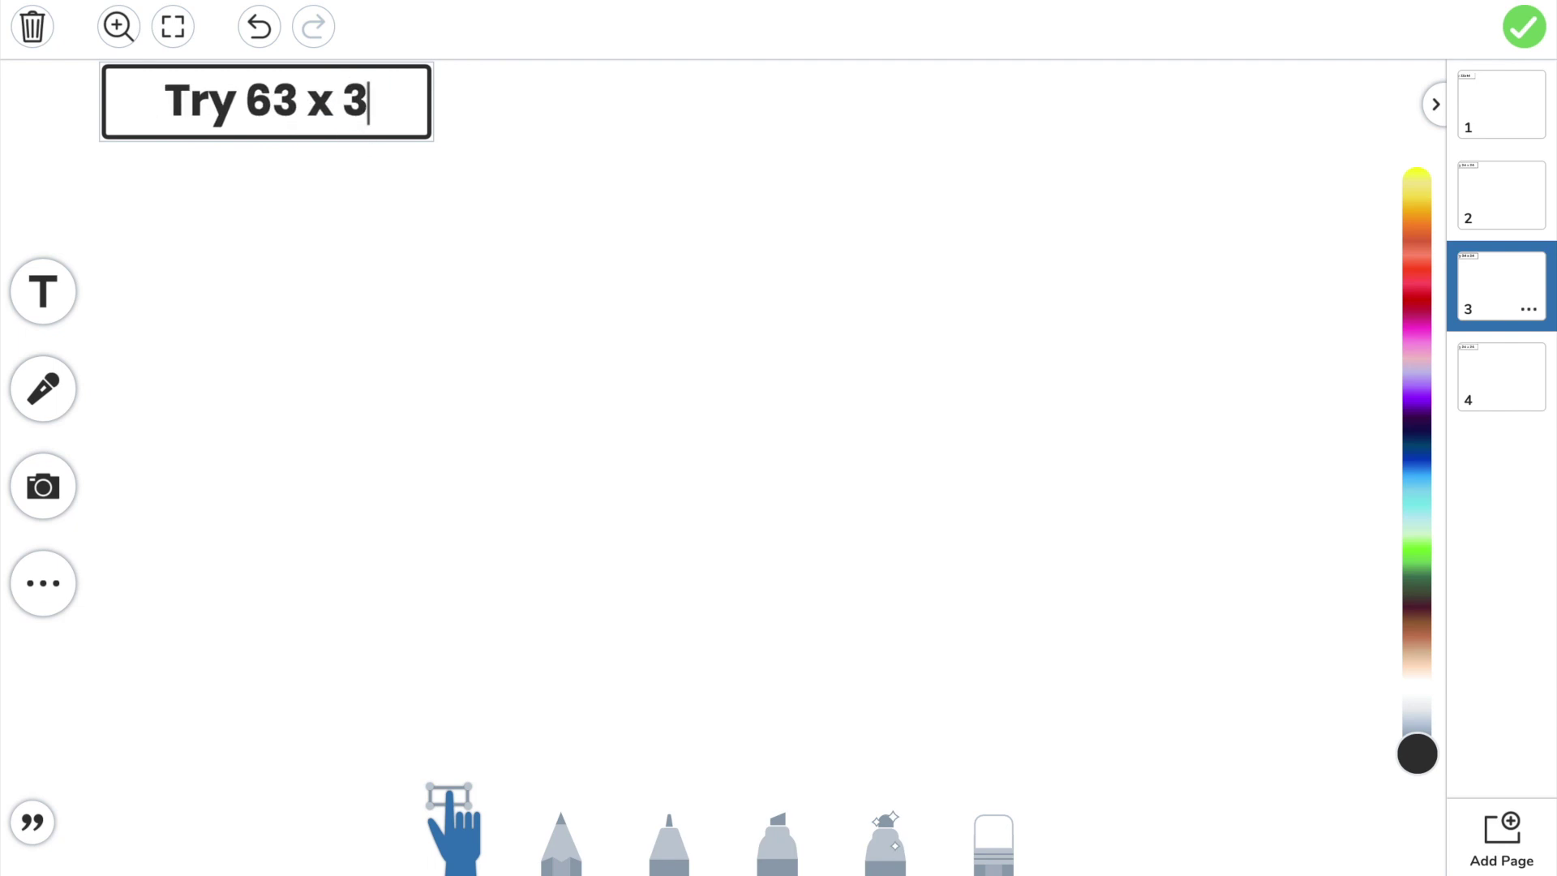
Step: Replace page 4's text with 'Upload an image of the work from your copy book' and attach
click(1518, 390)
double_click(381, 109)
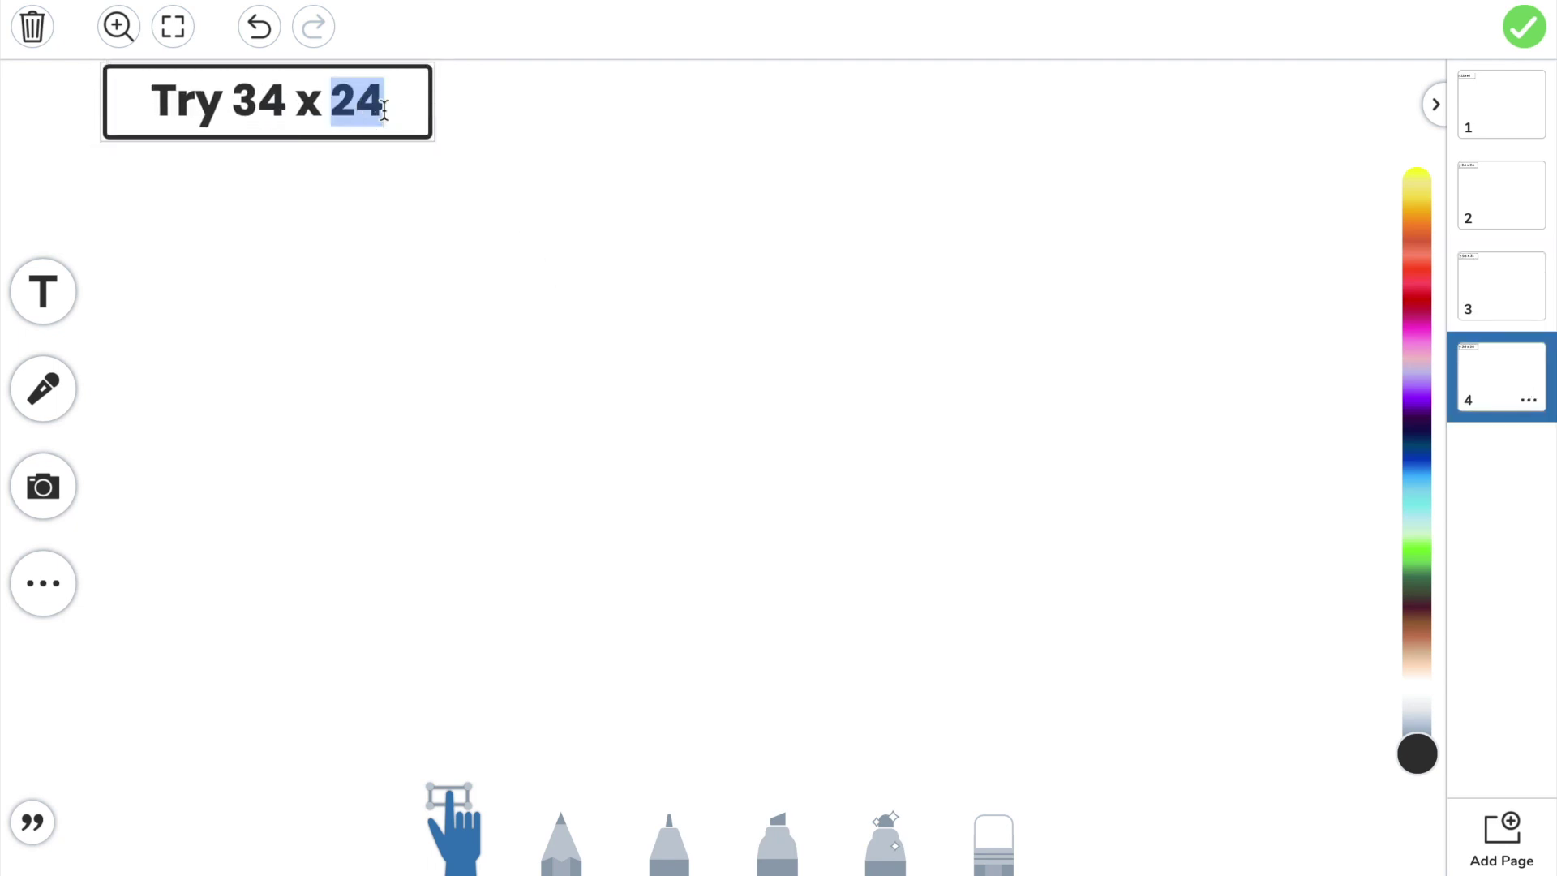
click(388, 105)
drag(389, 105, 159, 103)
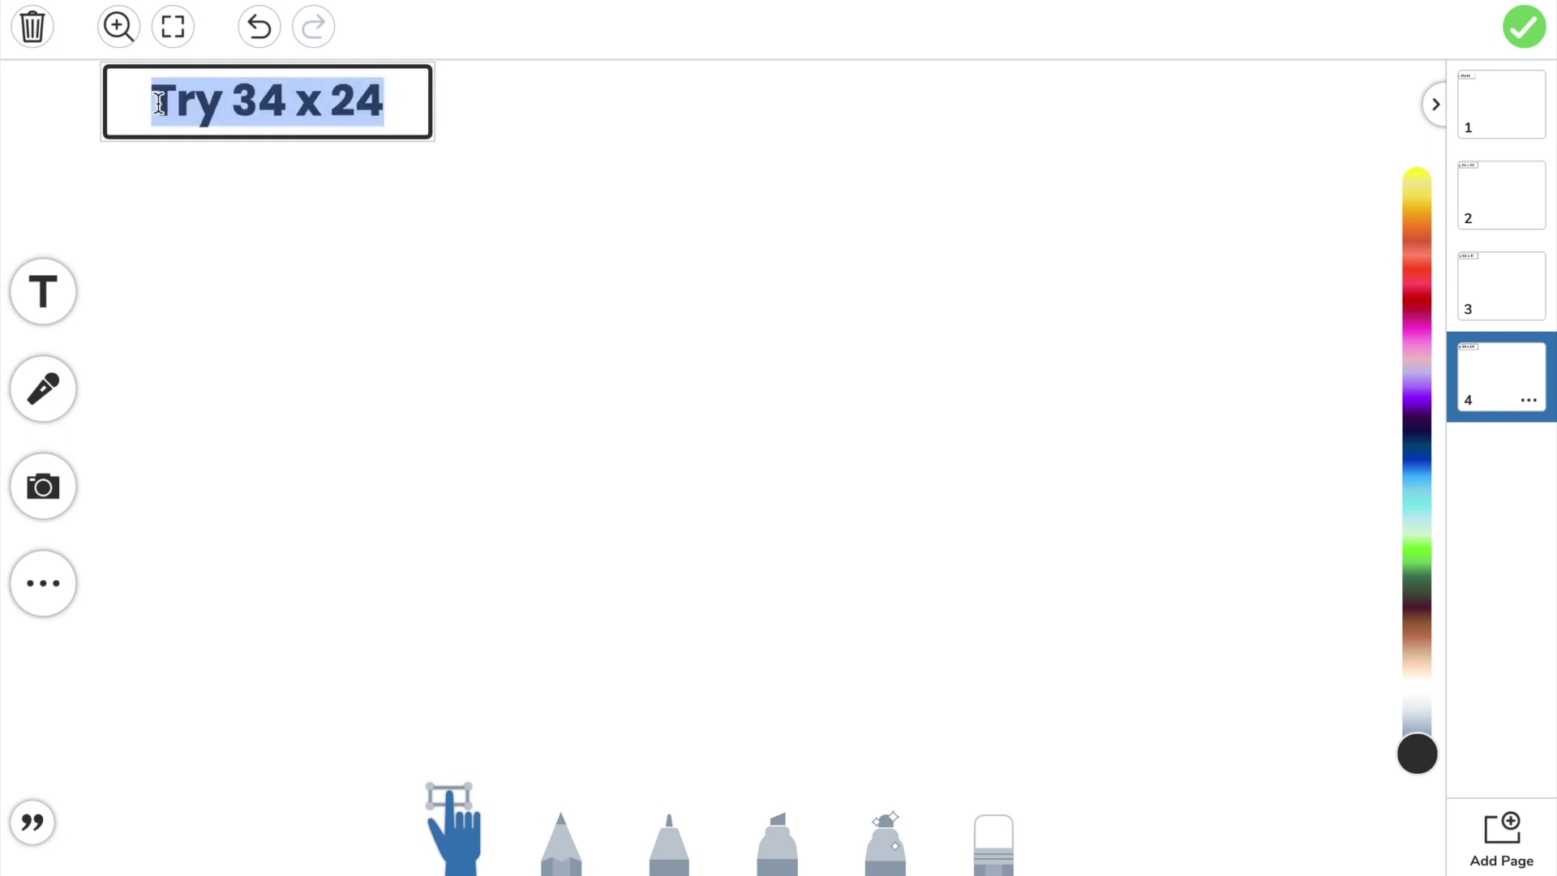
click(159, 103)
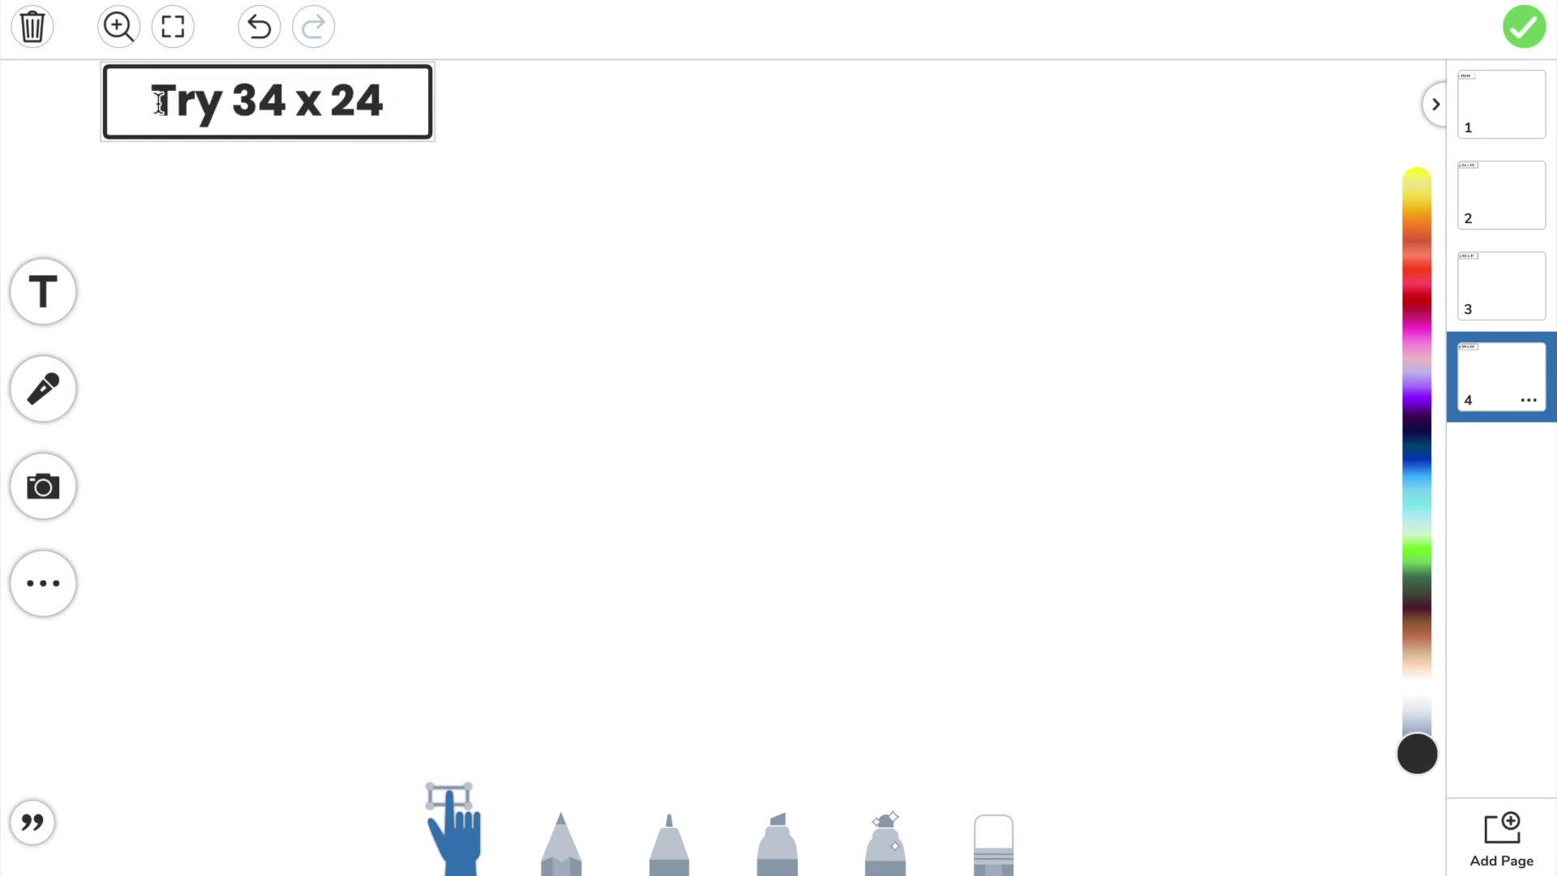
drag(159, 103, 380, 105)
text(U)
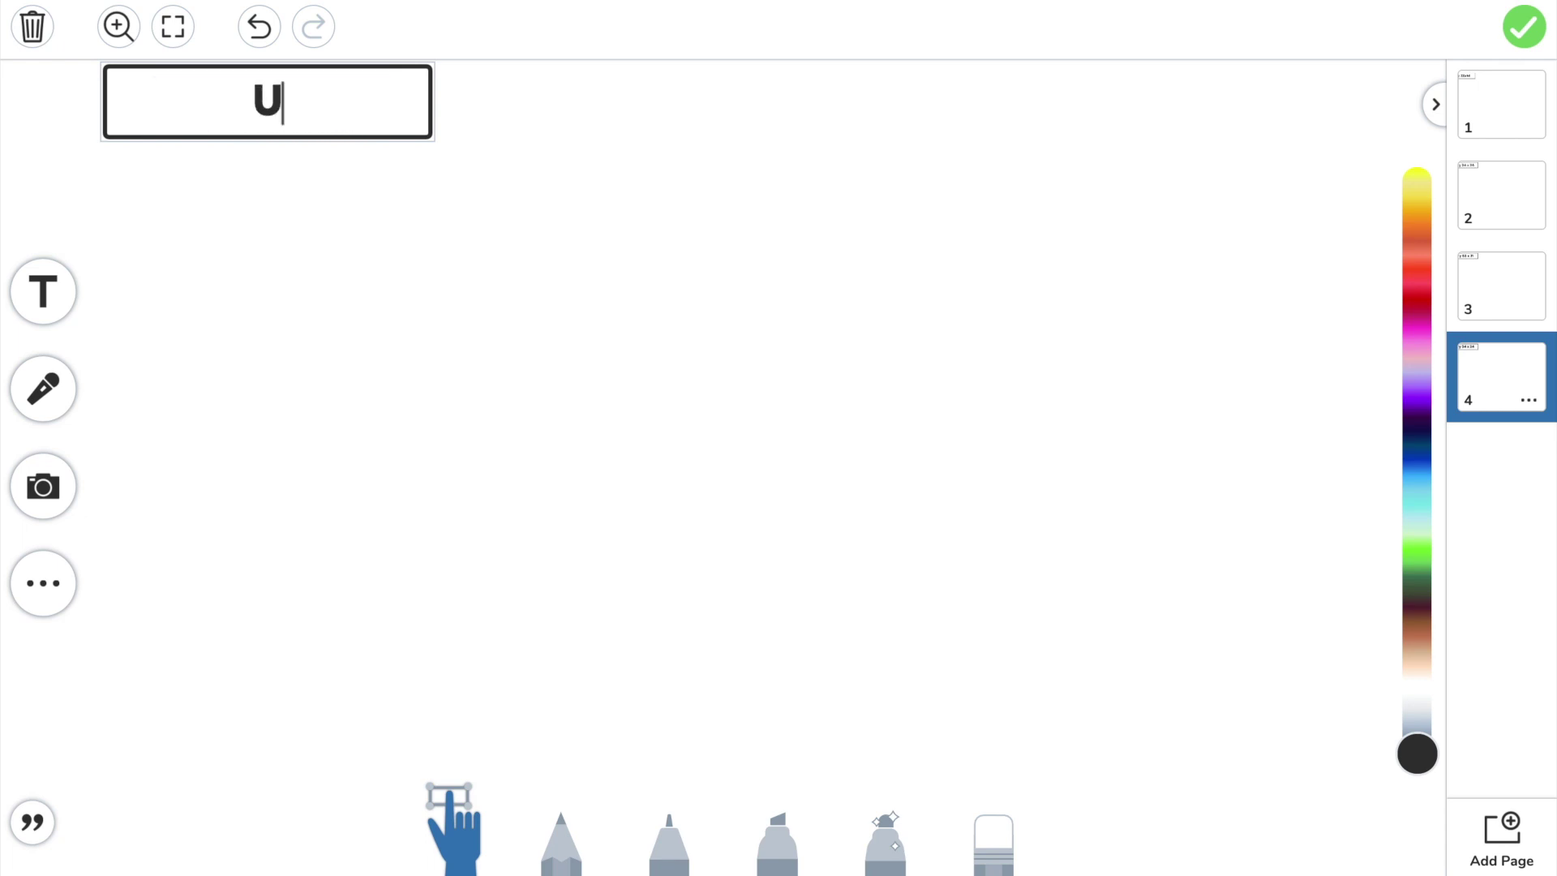
text(pload an image of the wo)
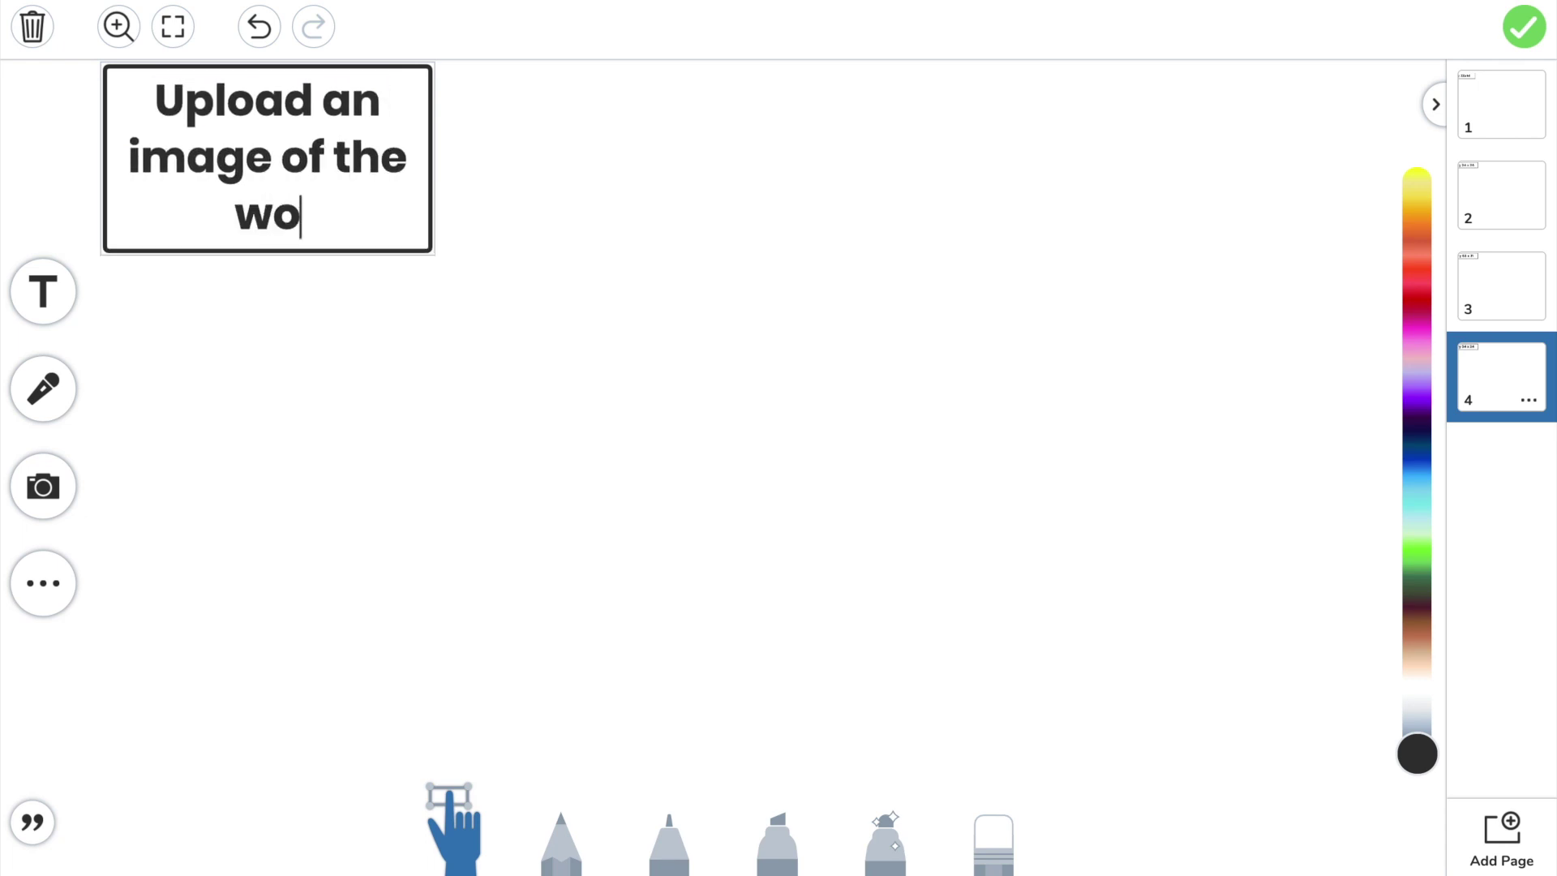
text(rk from your copy book)
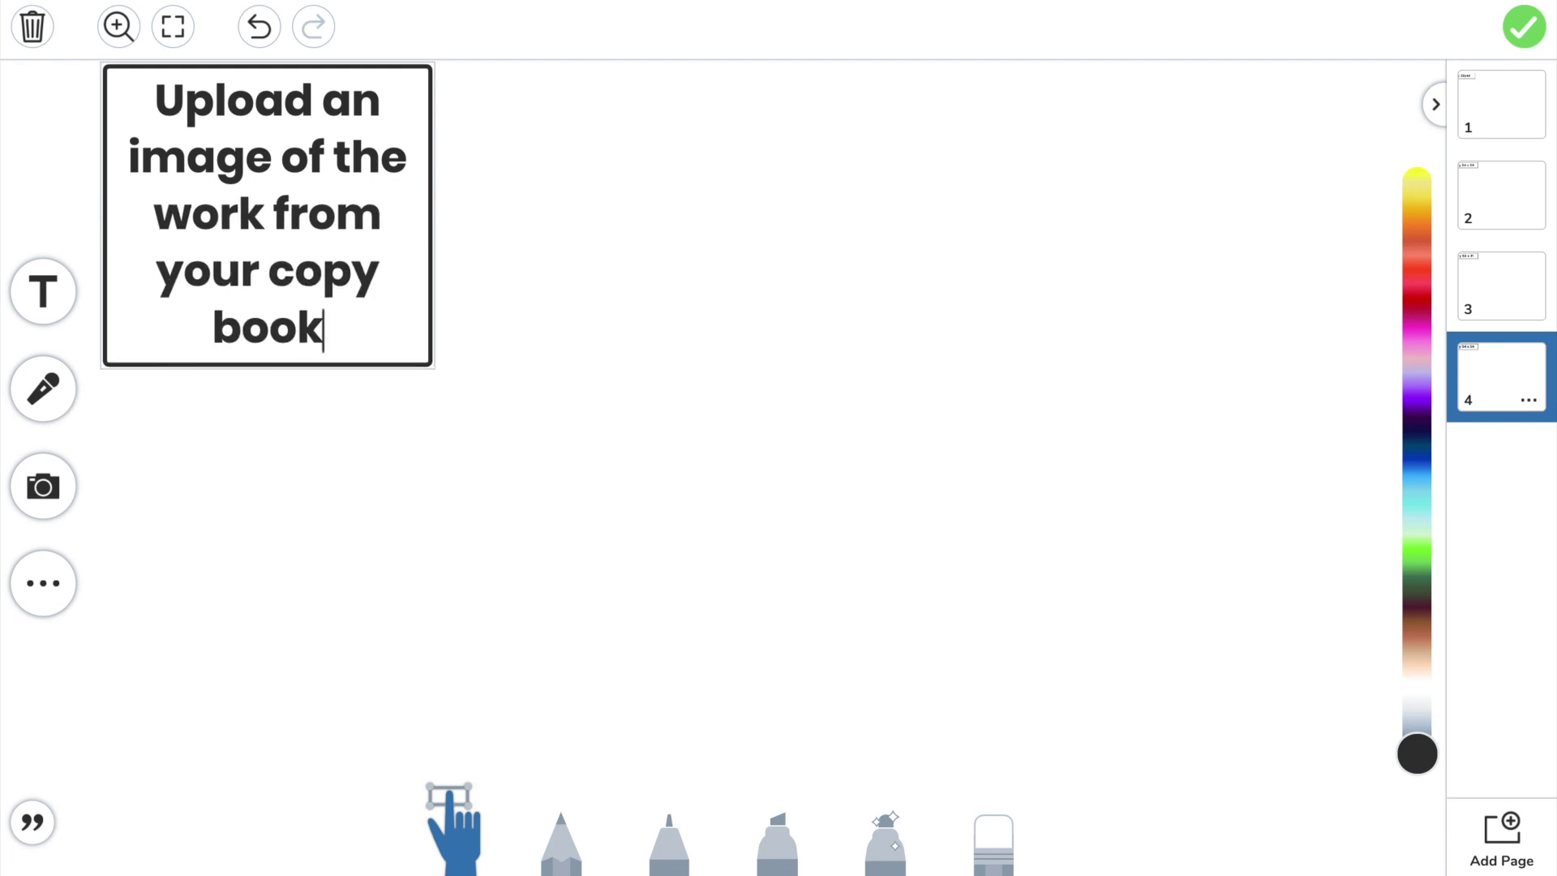
key(Escape)
drag(433, 215, 1342, 101)
click(1522, 29)
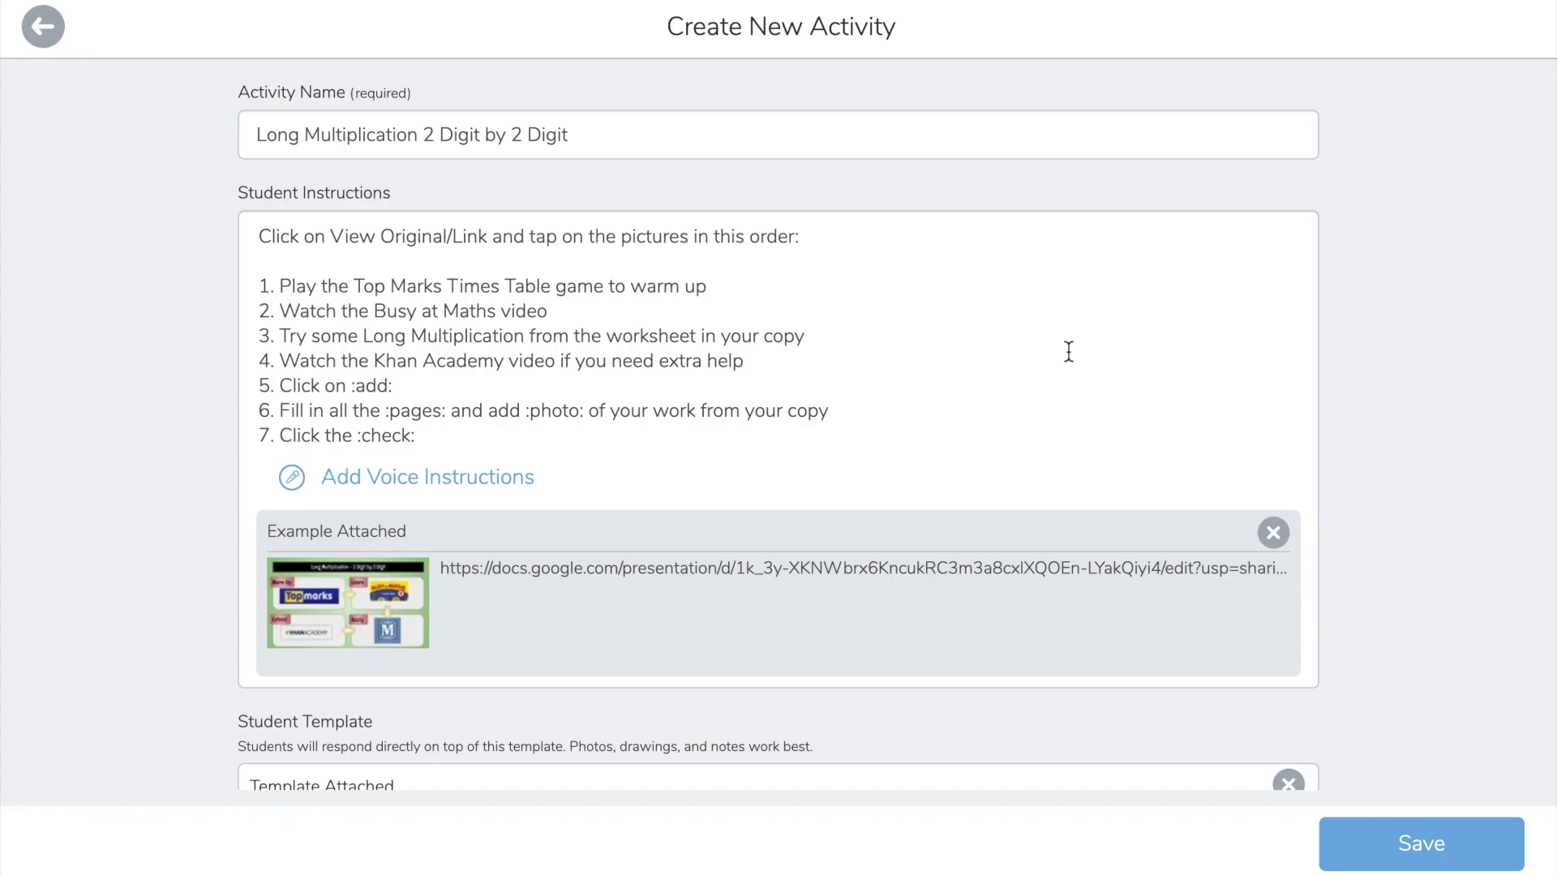
Step: Save the activity to the library and assign it to 2nd Class
click(1414, 843)
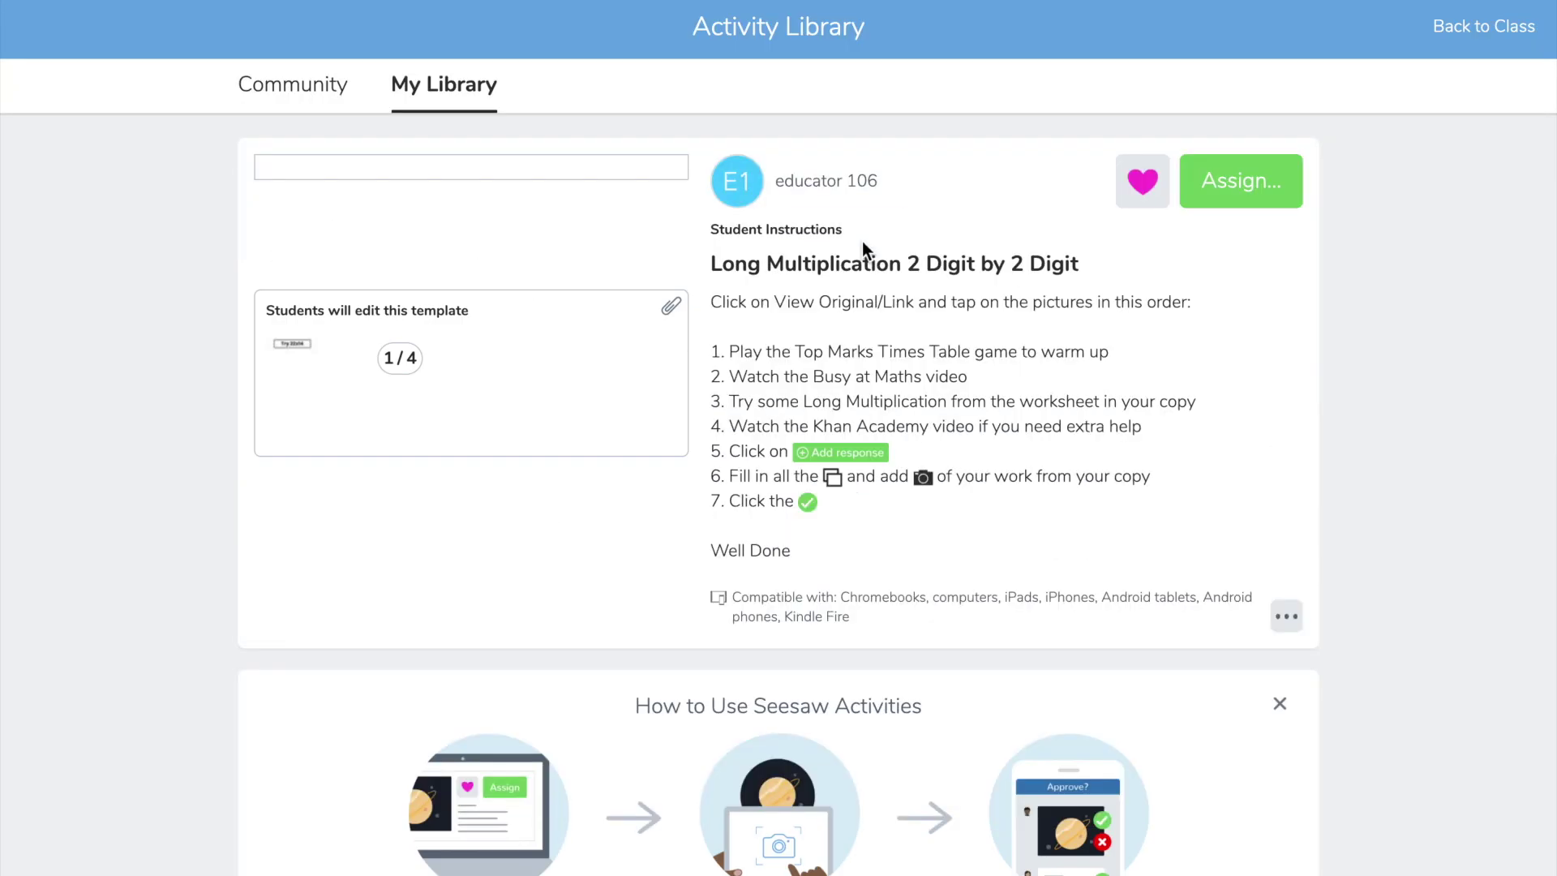
click(1261, 193)
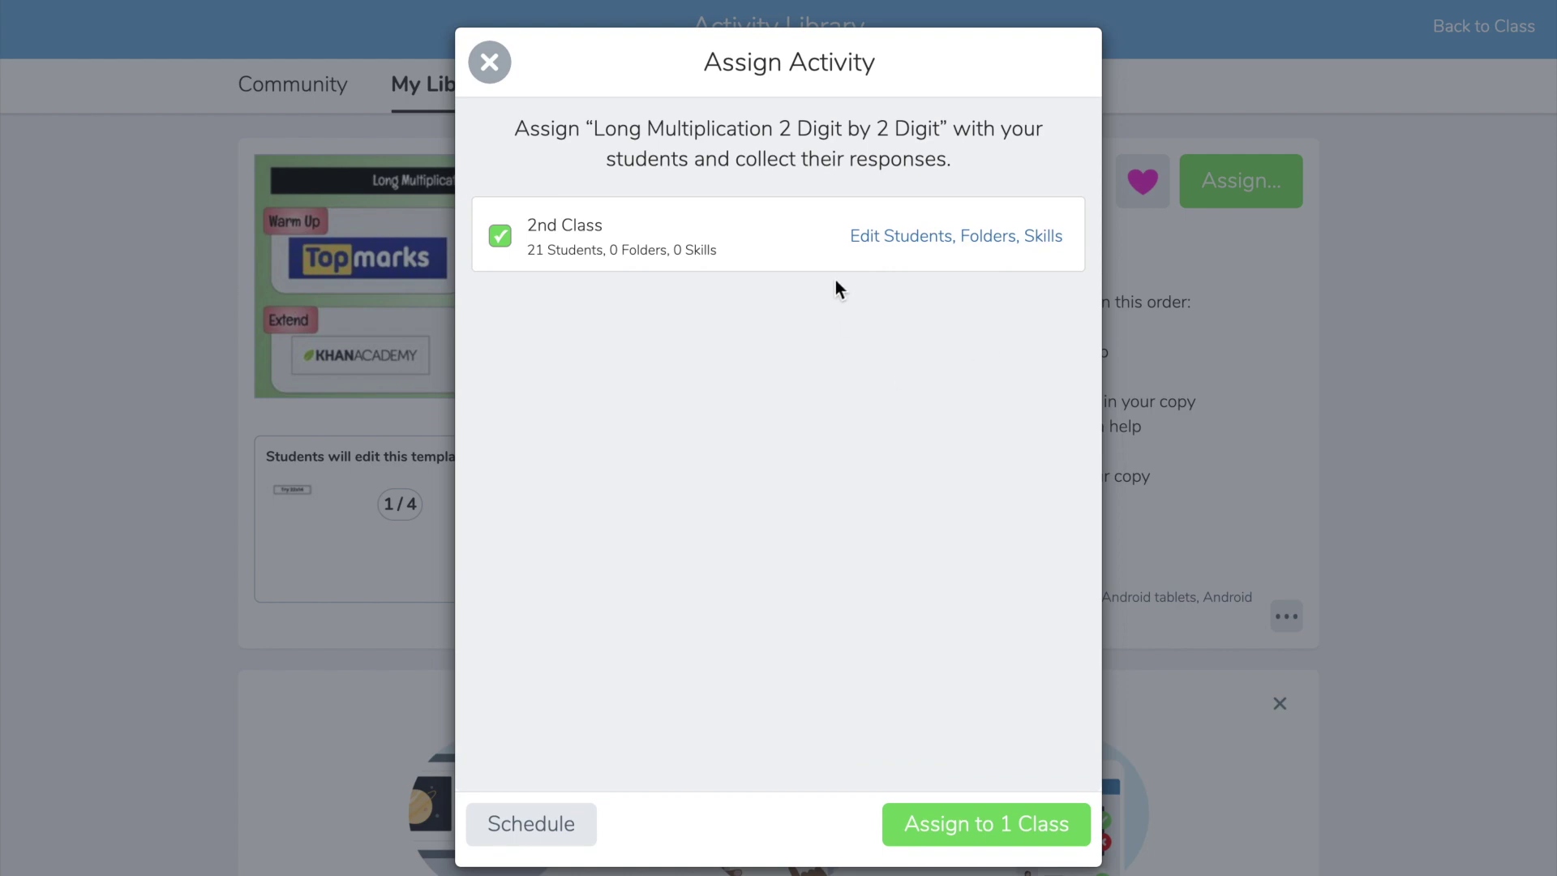
click(966, 821)
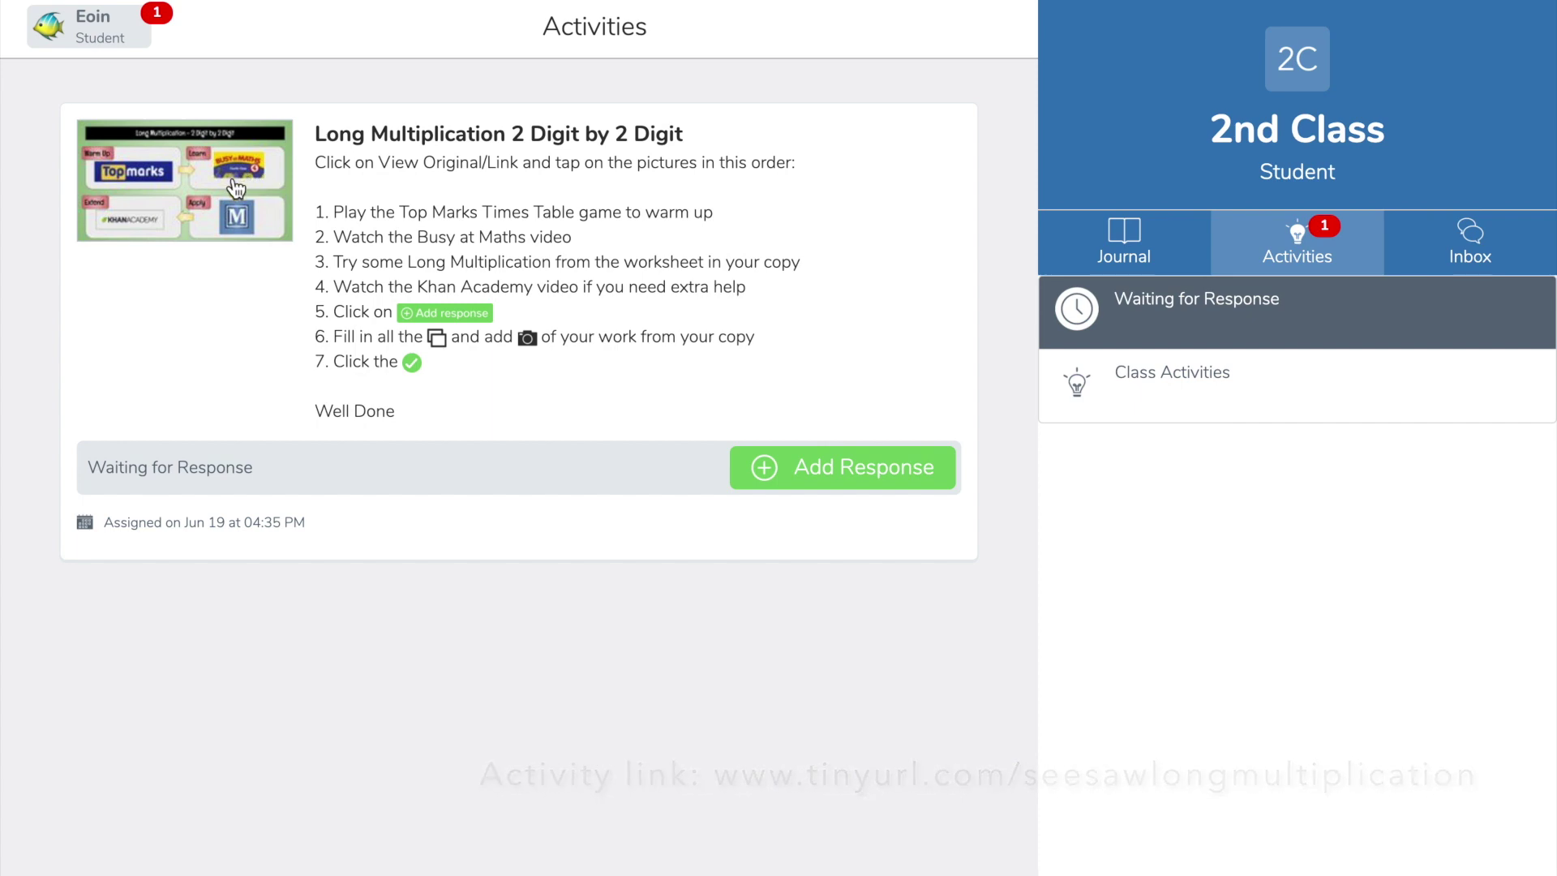
click(231, 180)
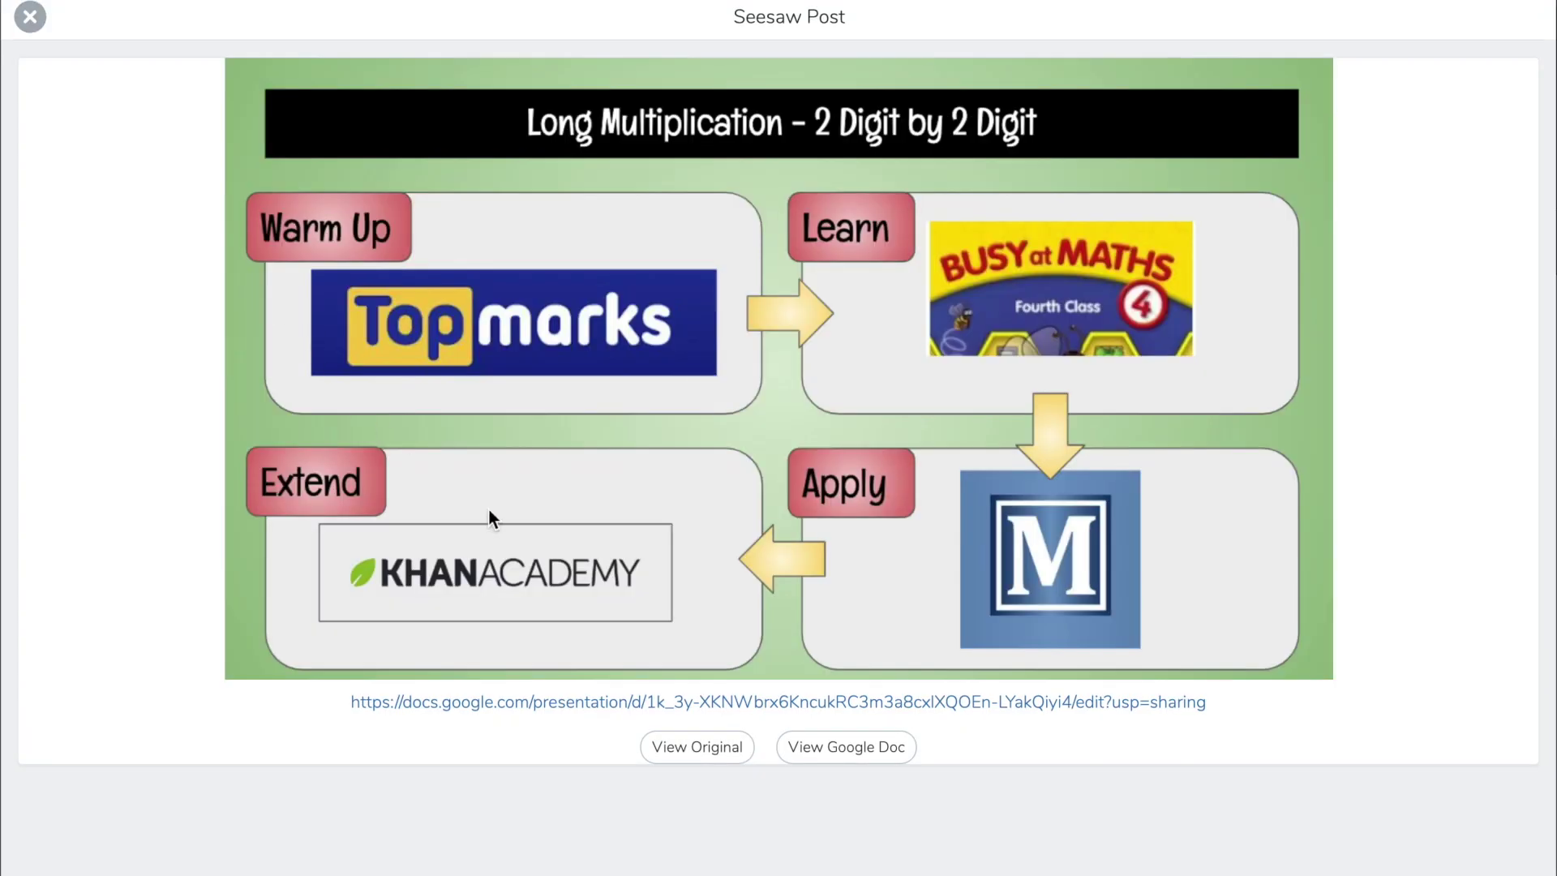
click(591, 702)
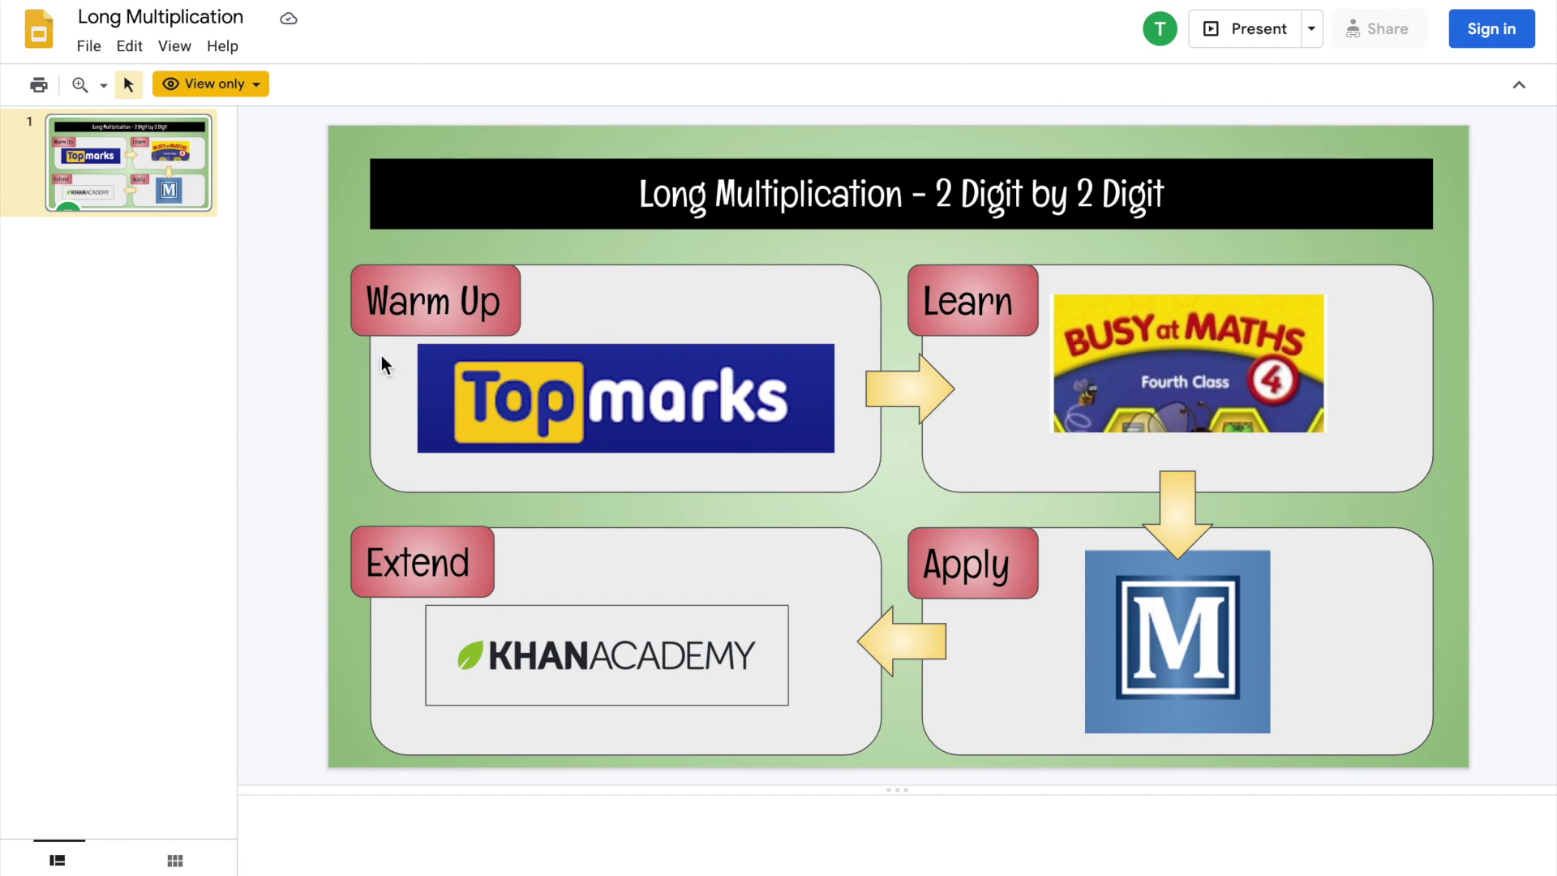
click(173, 2)
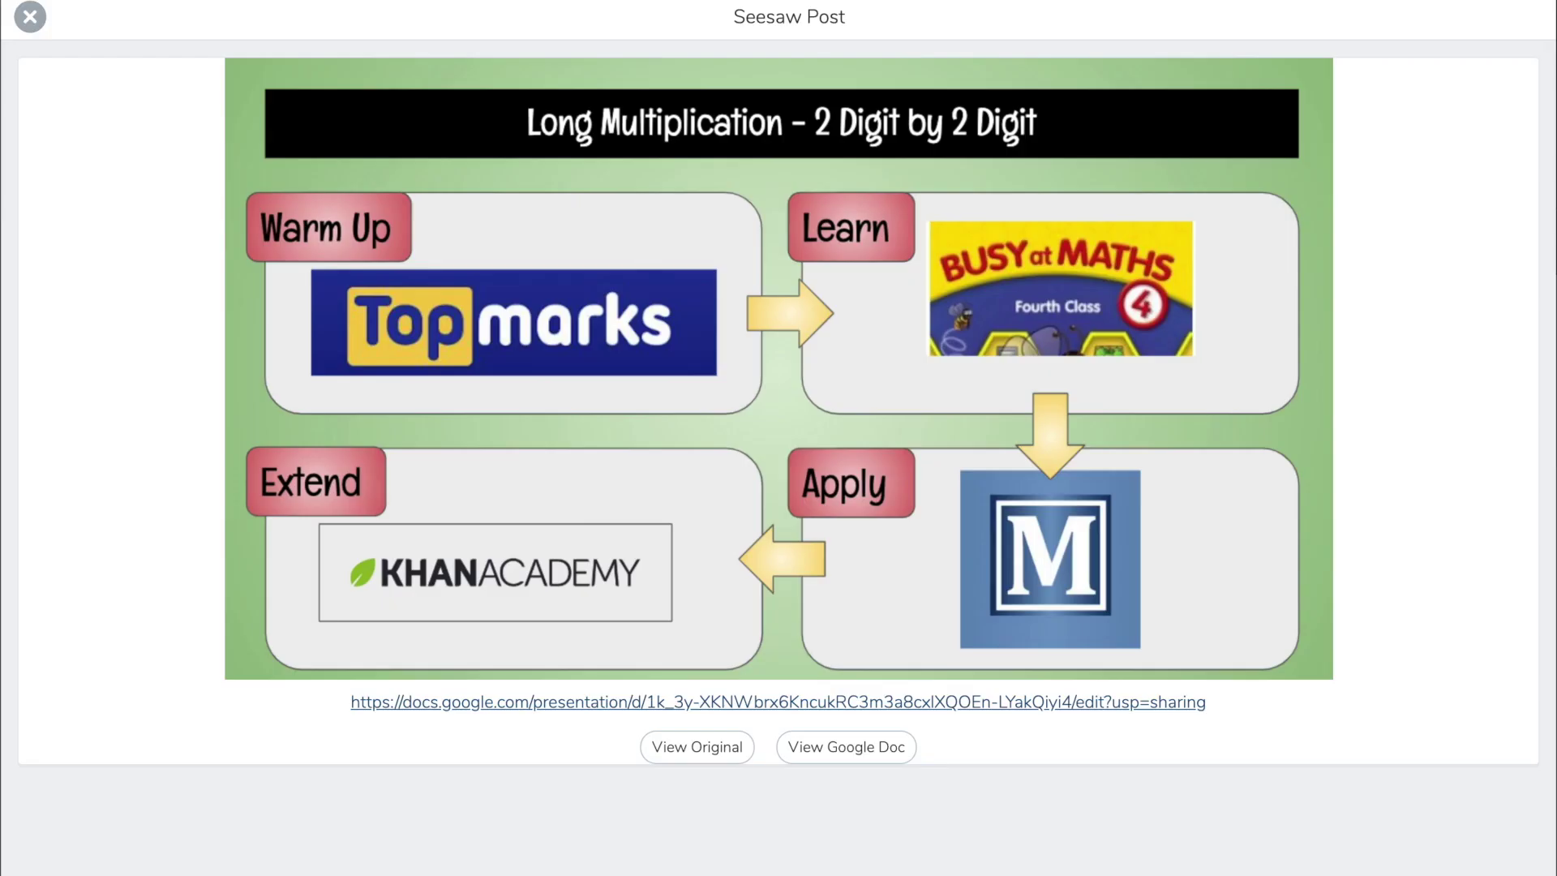
click(31, 17)
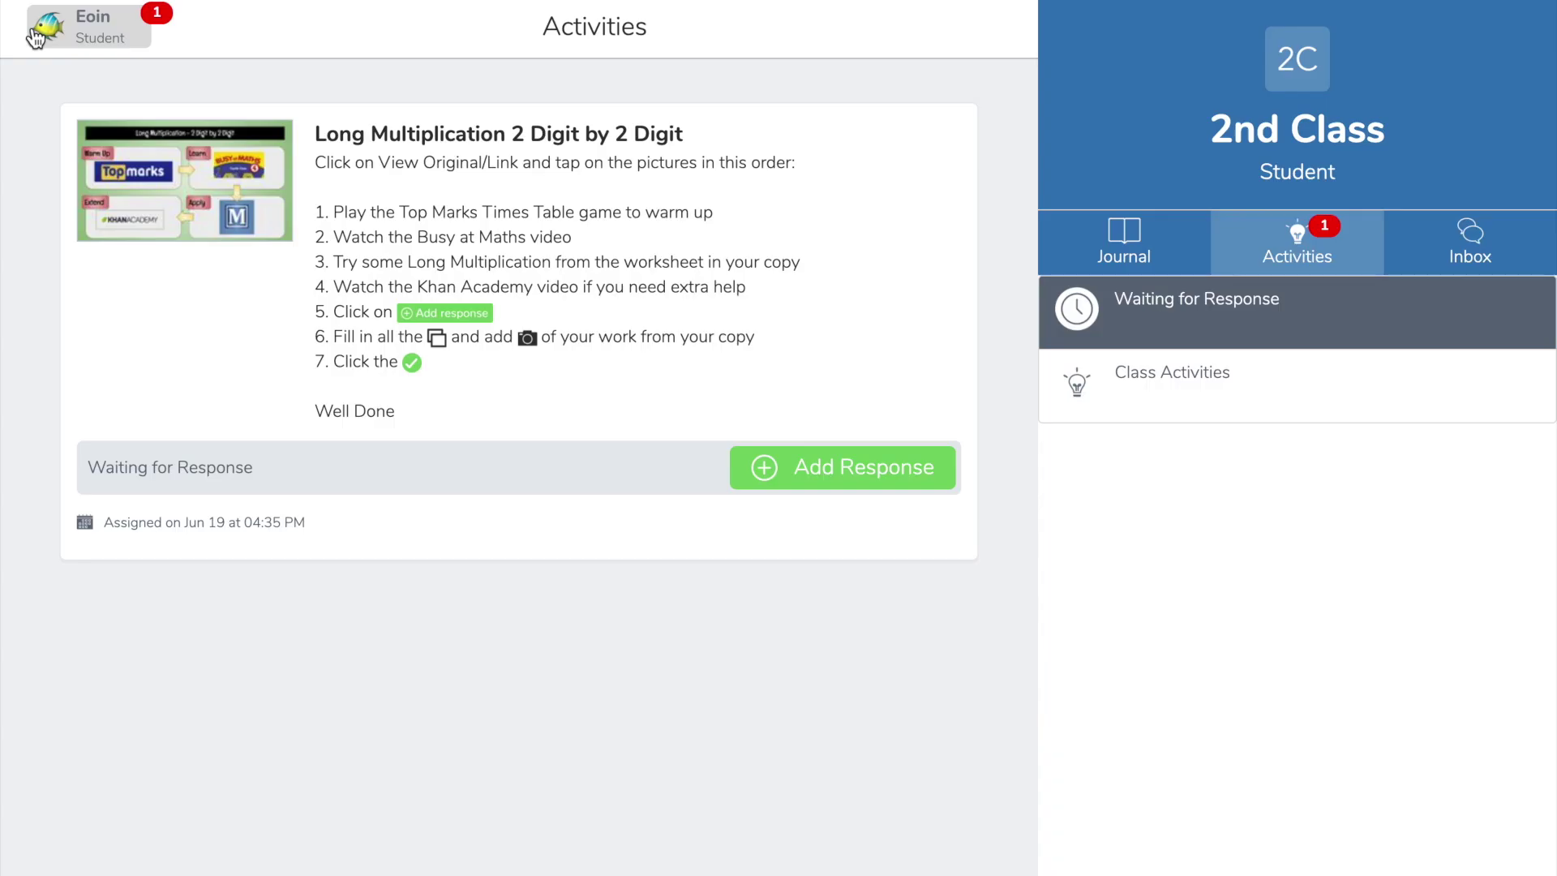
click(811, 463)
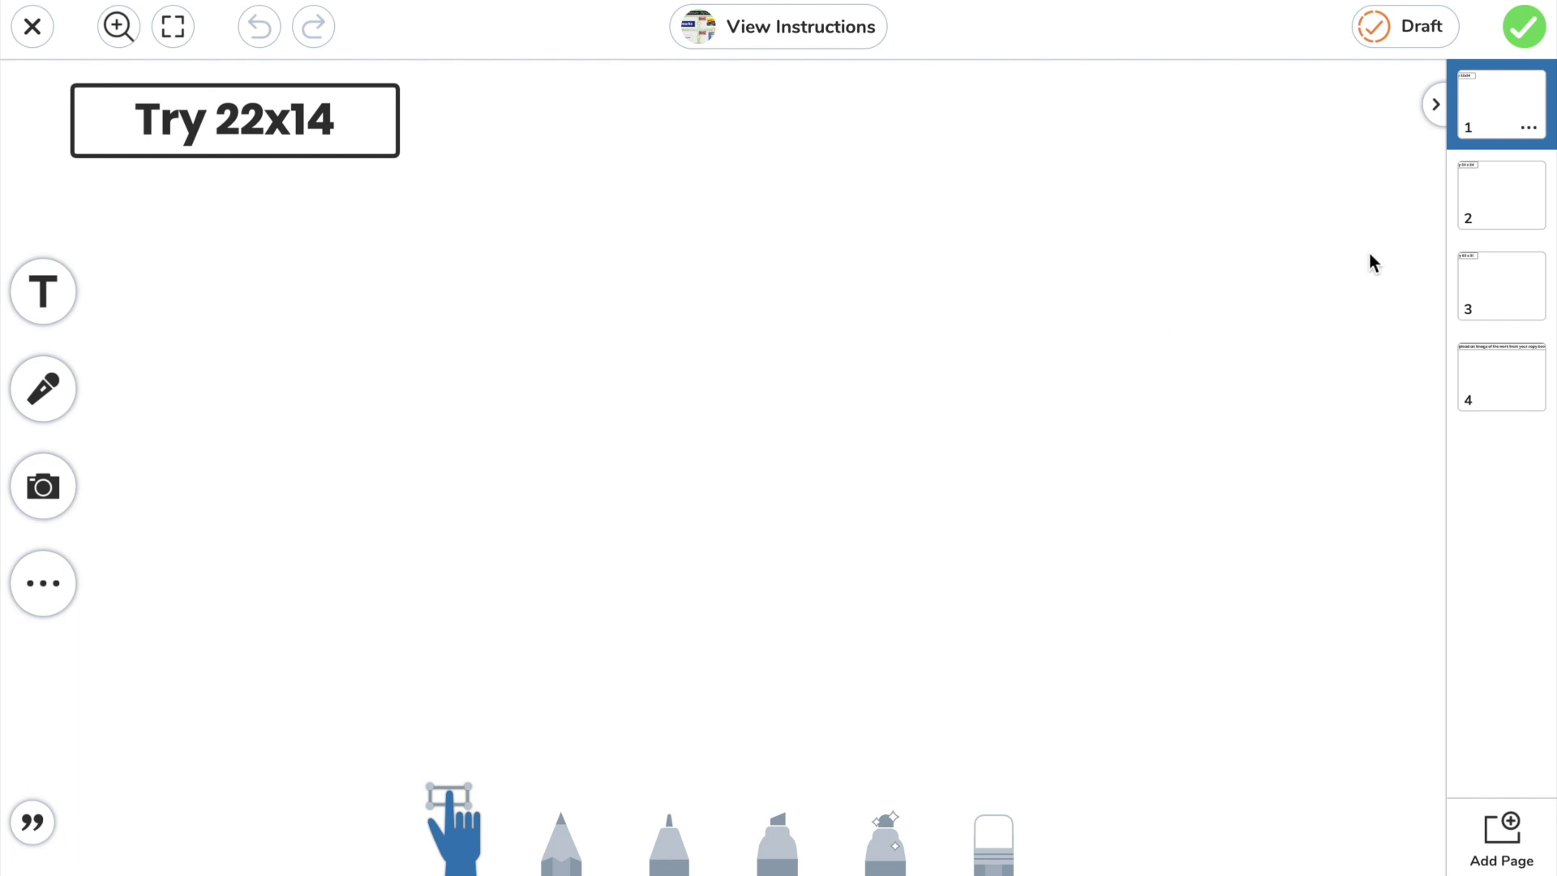
Step: Go through template pages 2–4, including Try 63 x 31 and upload-your-work, then submit to the journal
click(1501, 227)
click(1504, 304)
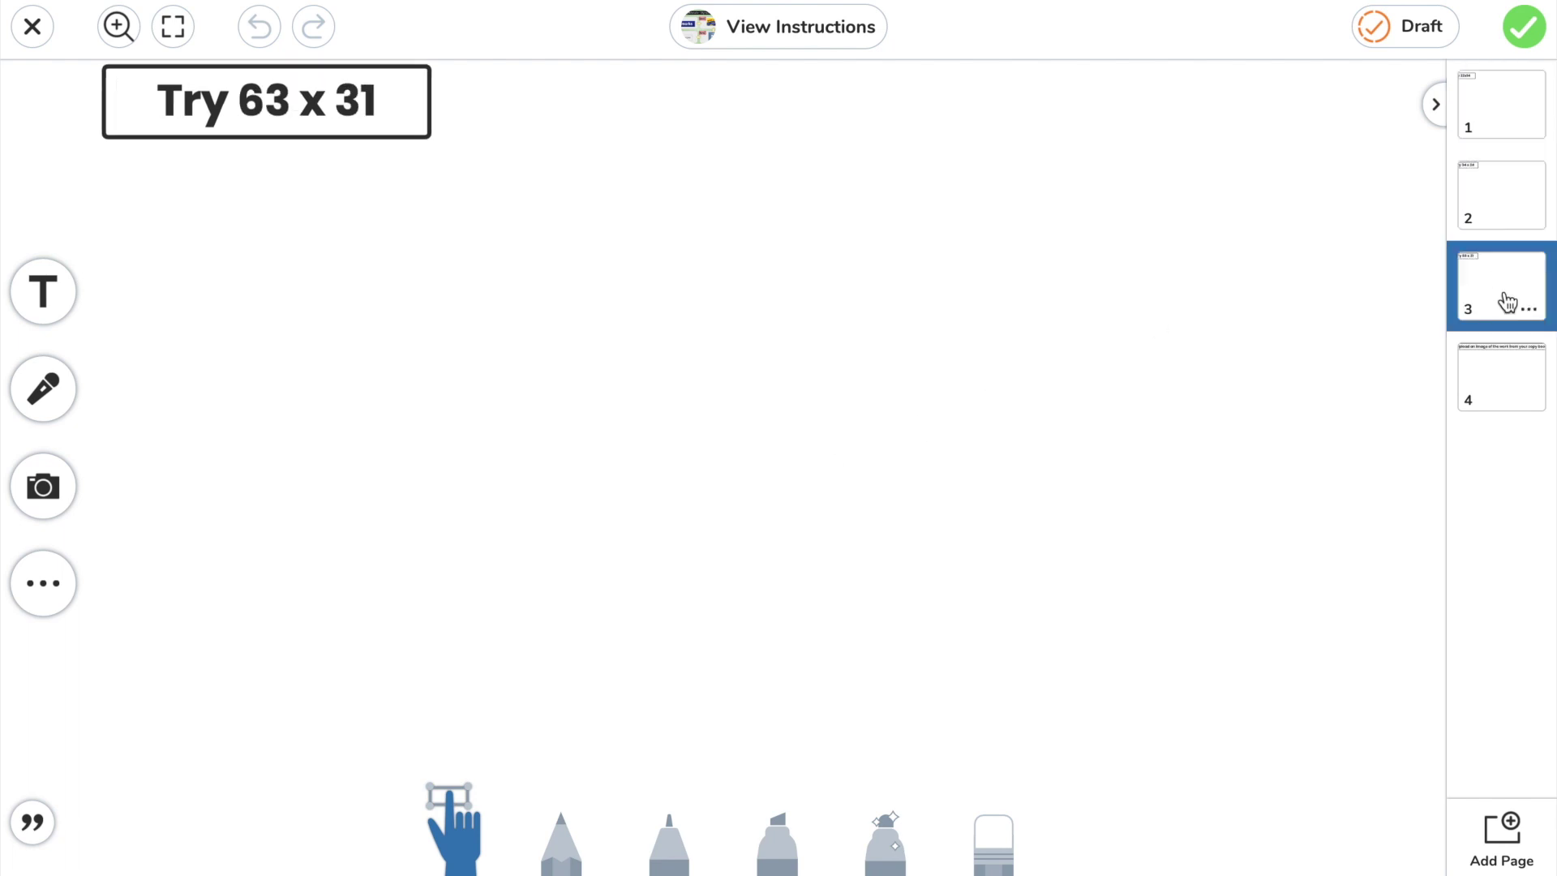
click(1504, 372)
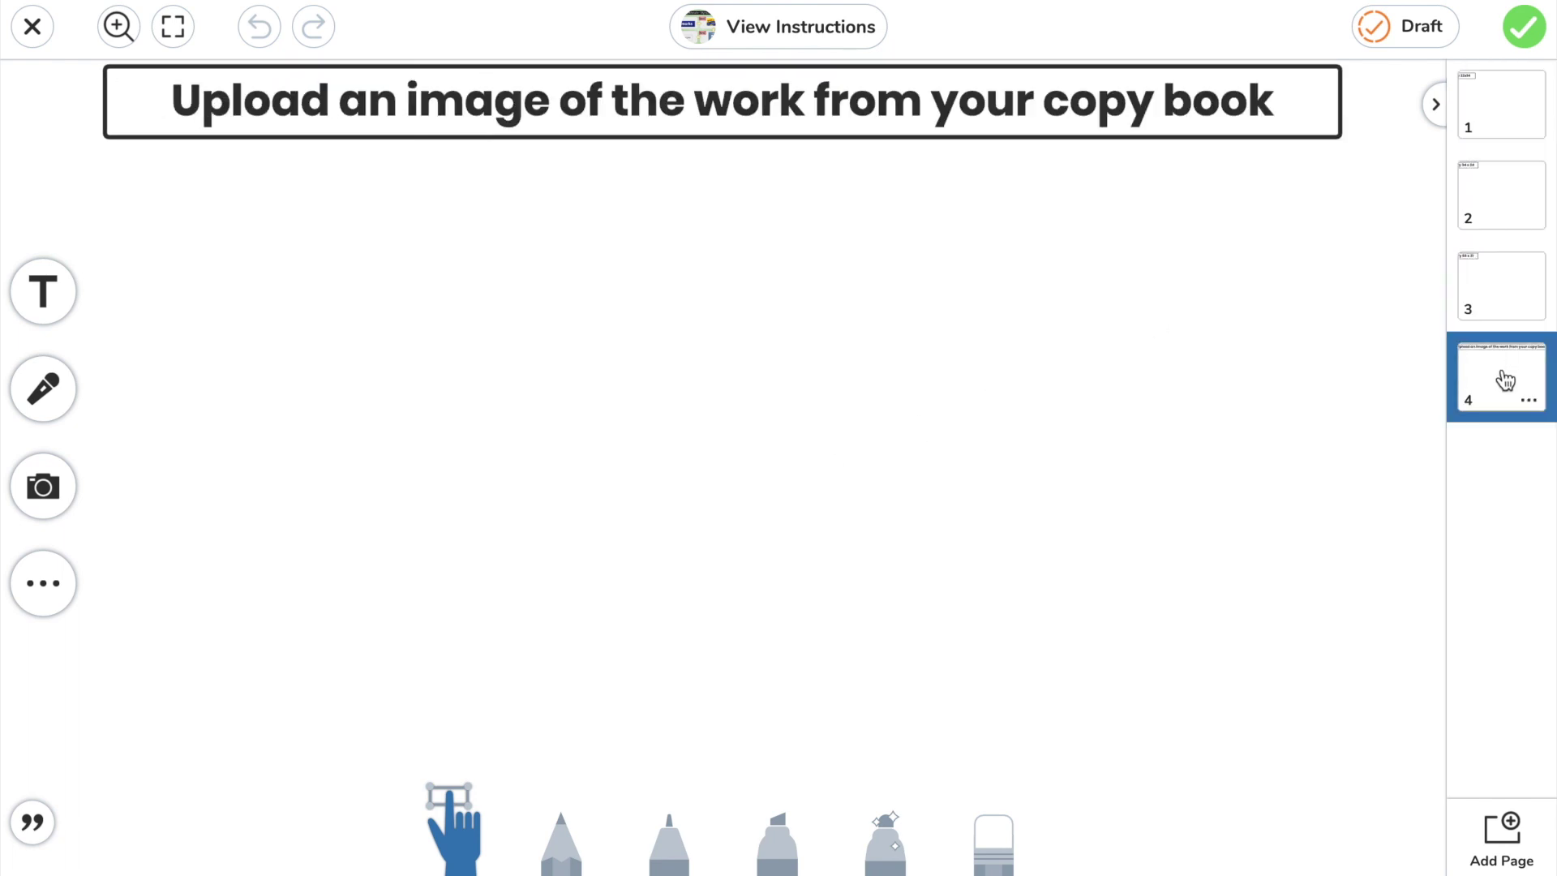
click(1526, 26)
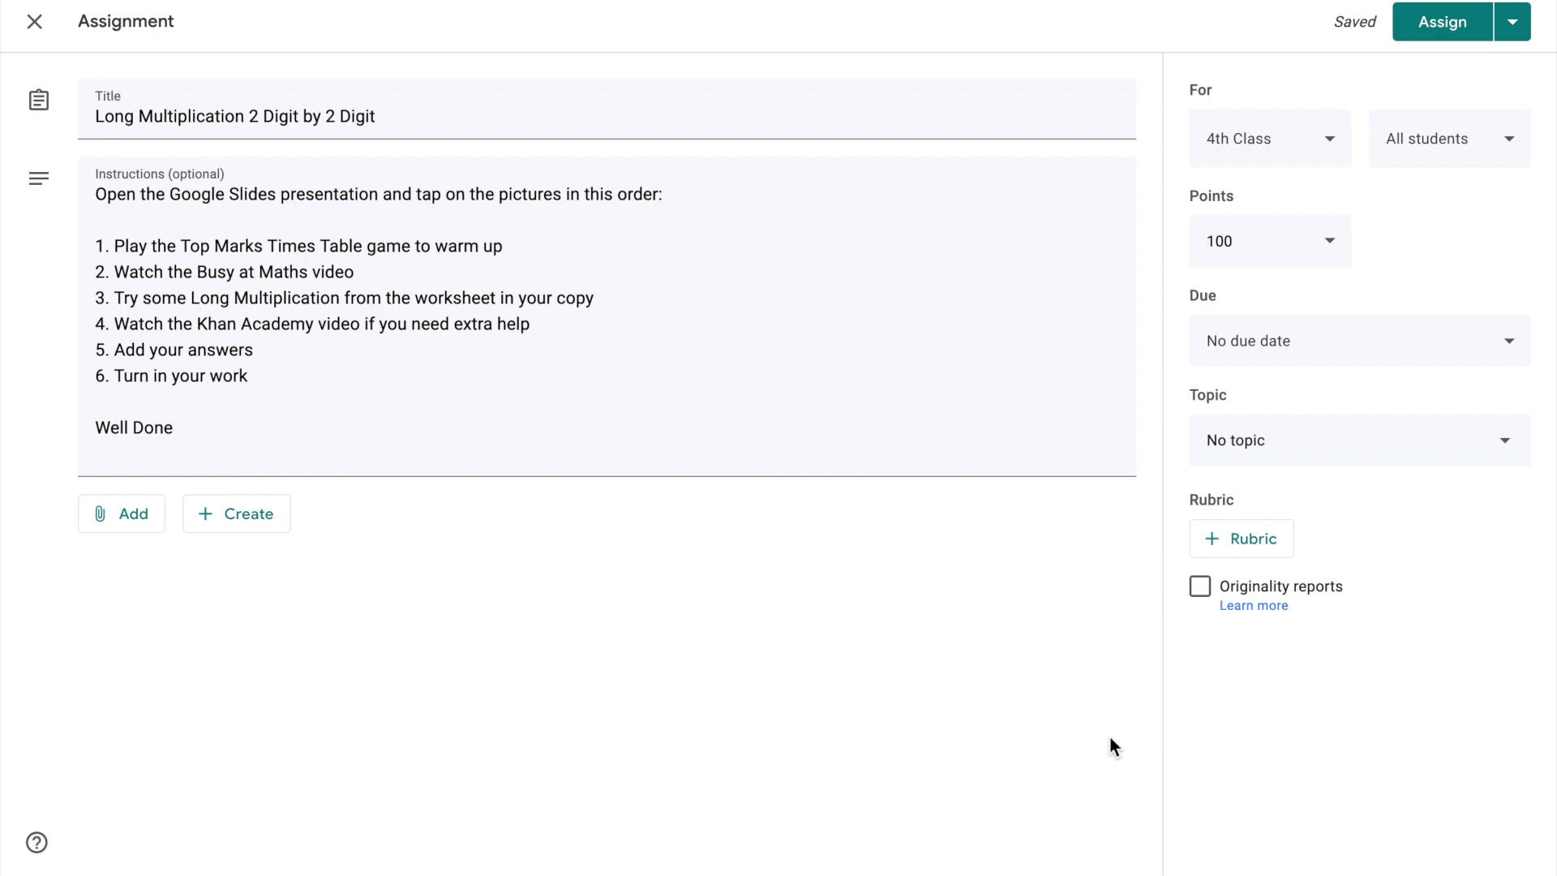
Step: Attach the 'Long Multiplication 2 Digit by 2 Digit' slides from Google Drive by searching 'Long m'
click(139, 514)
click(147, 557)
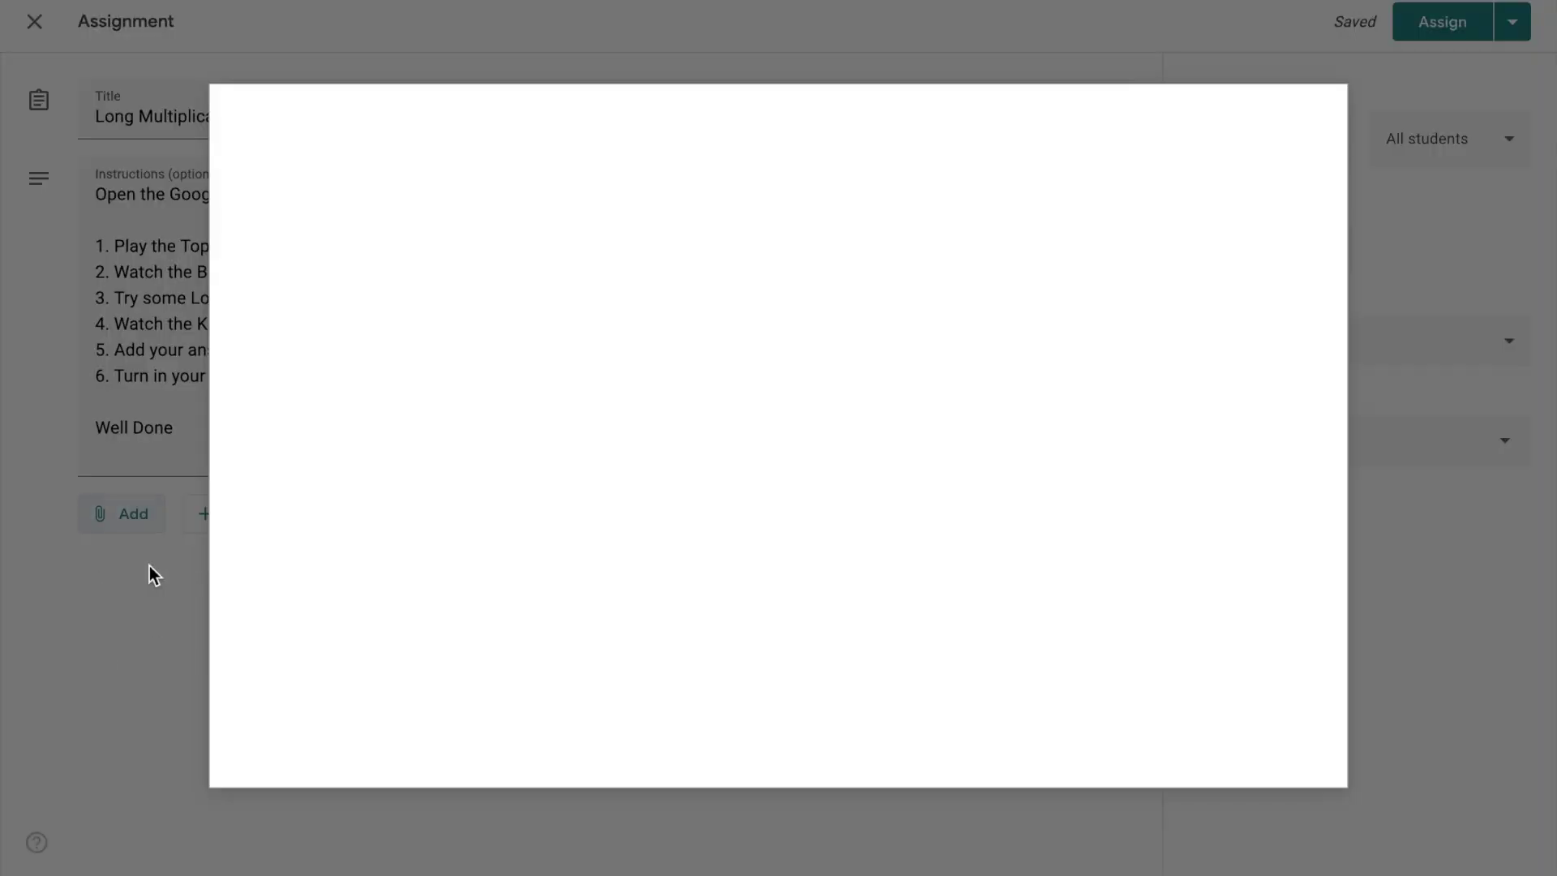
click(316, 234)
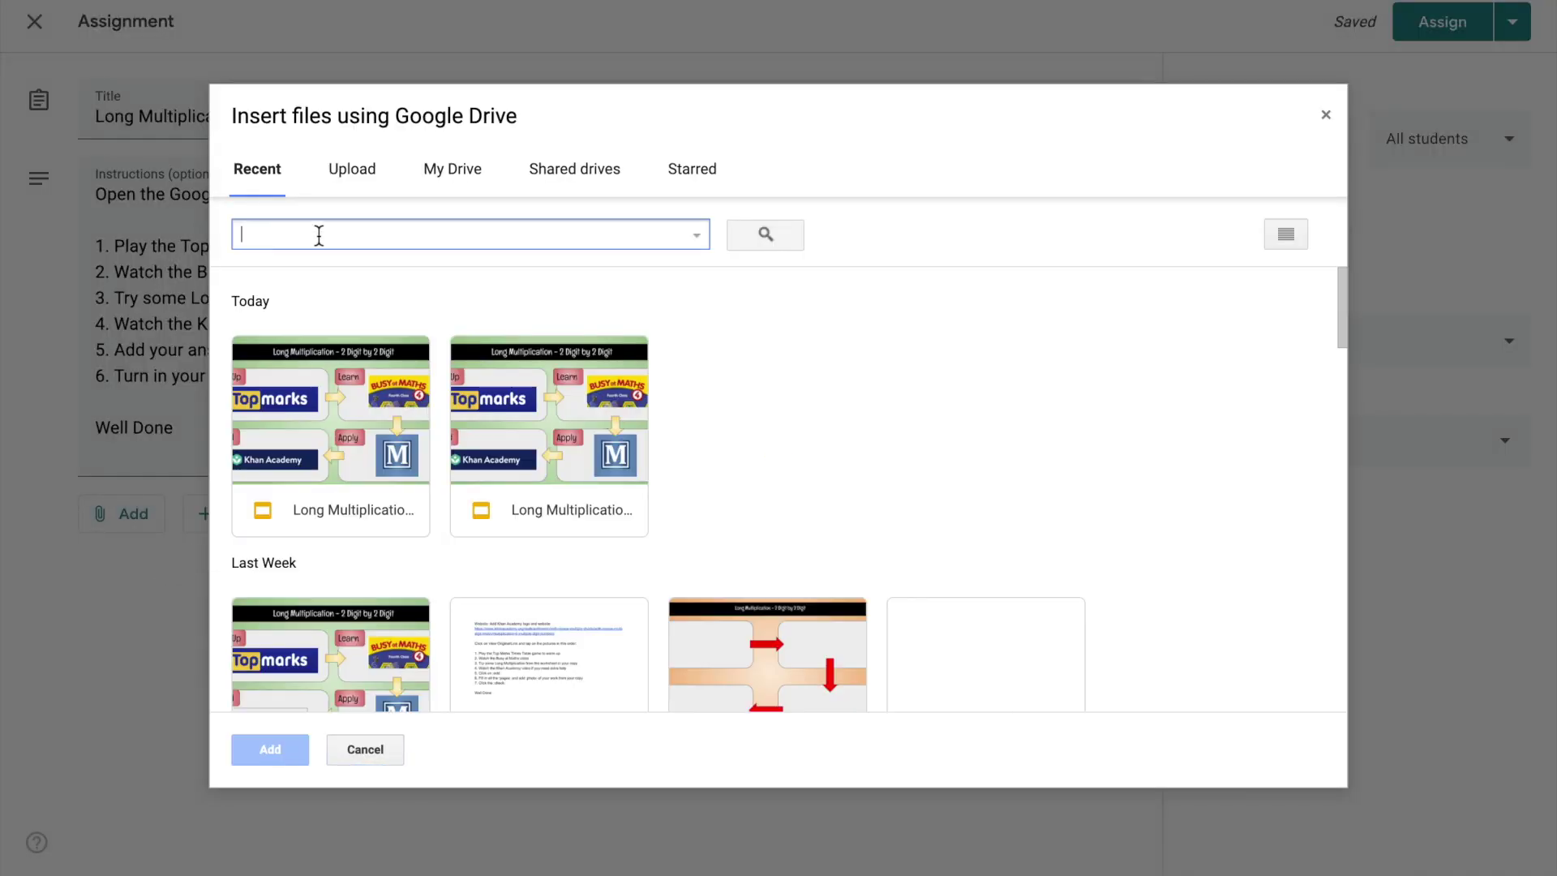
text(Long m)
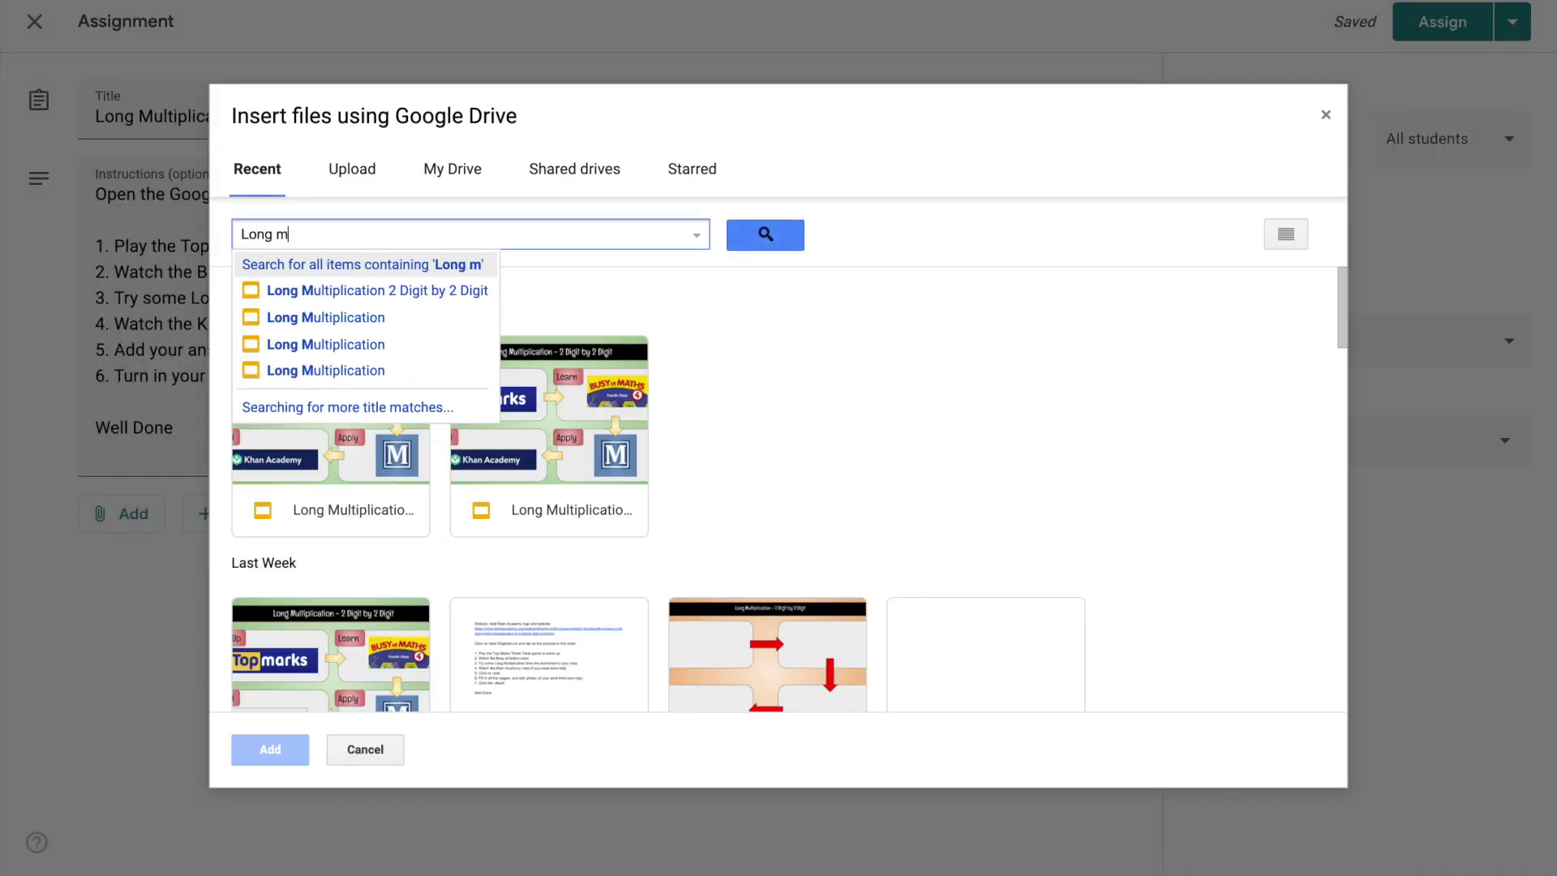
click(356, 289)
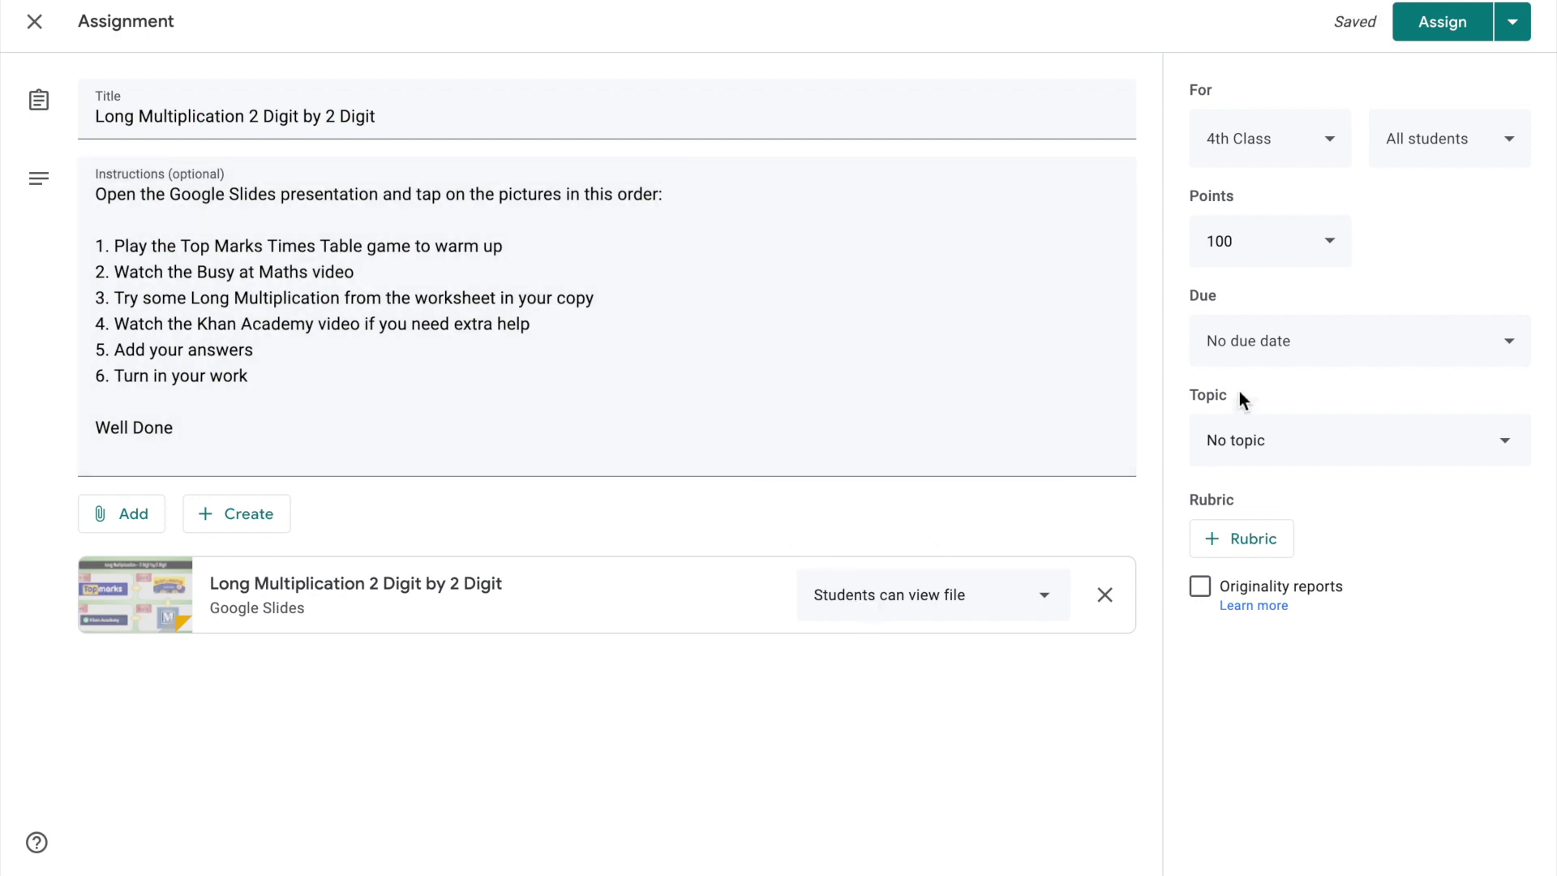
Step: Set the assignment's due date to June 30
click(1267, 363)
click(1303, 432)
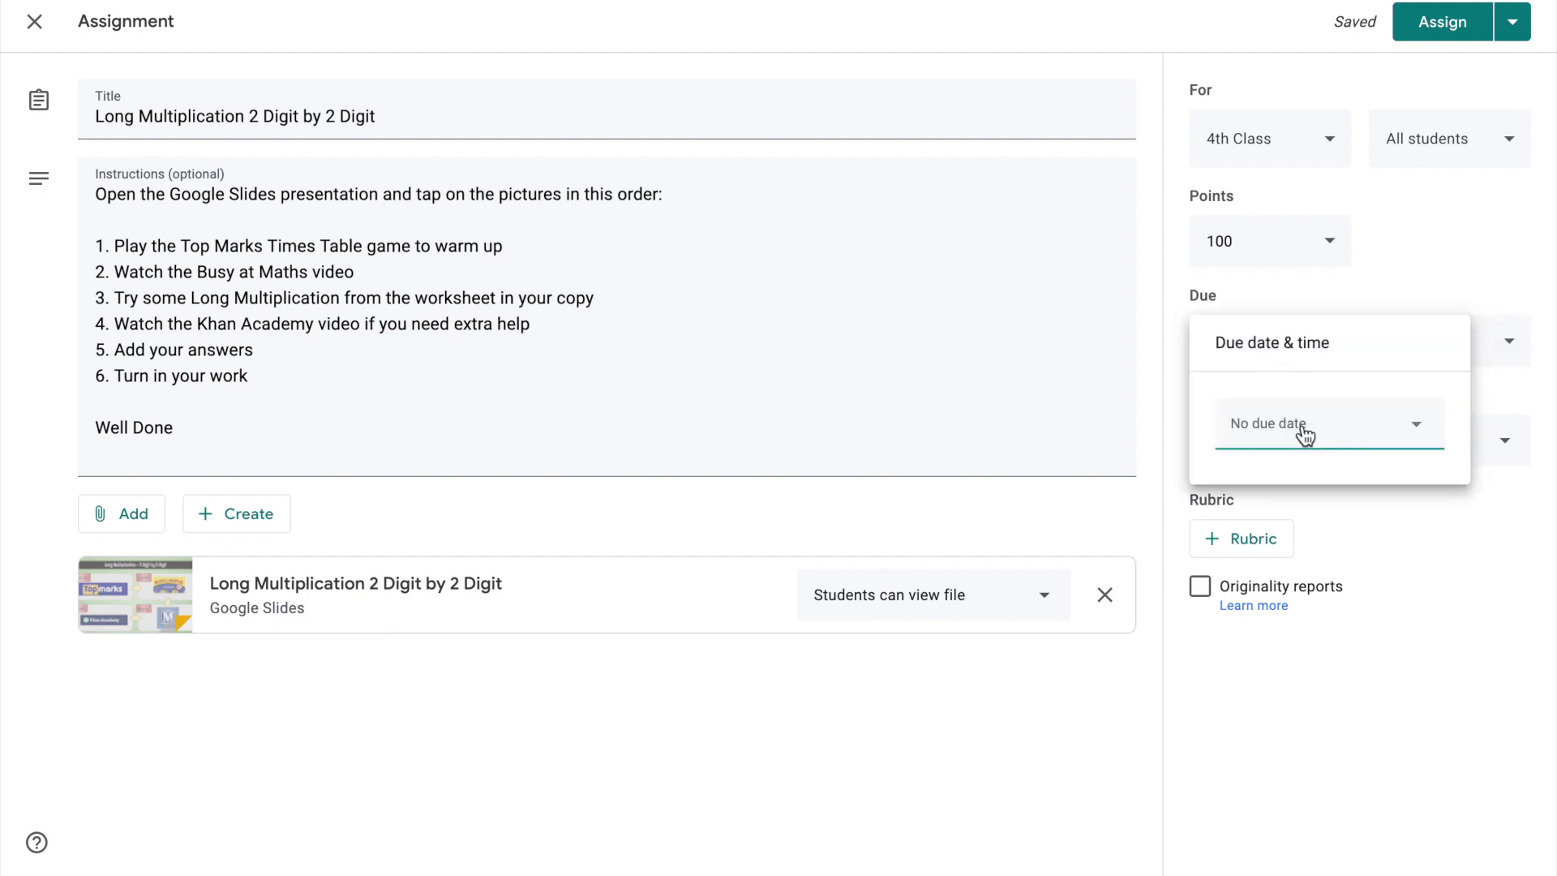
click(1307, 659)
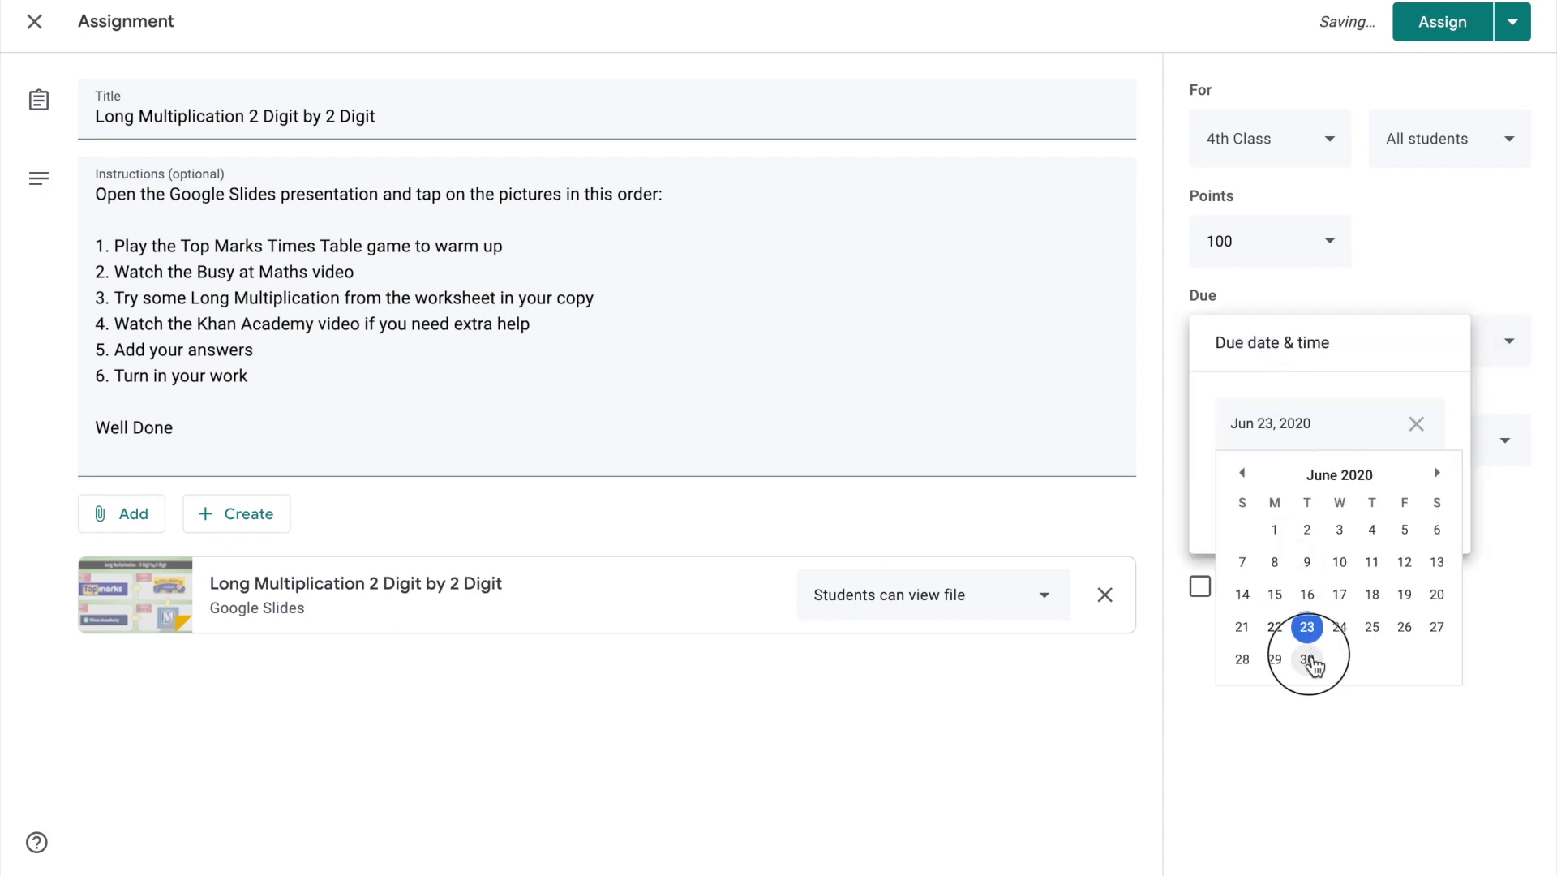
click(1436, 274)
Step: Create a new 'Maths' topic for the assignment and assign it to the class
click(1346, 444)
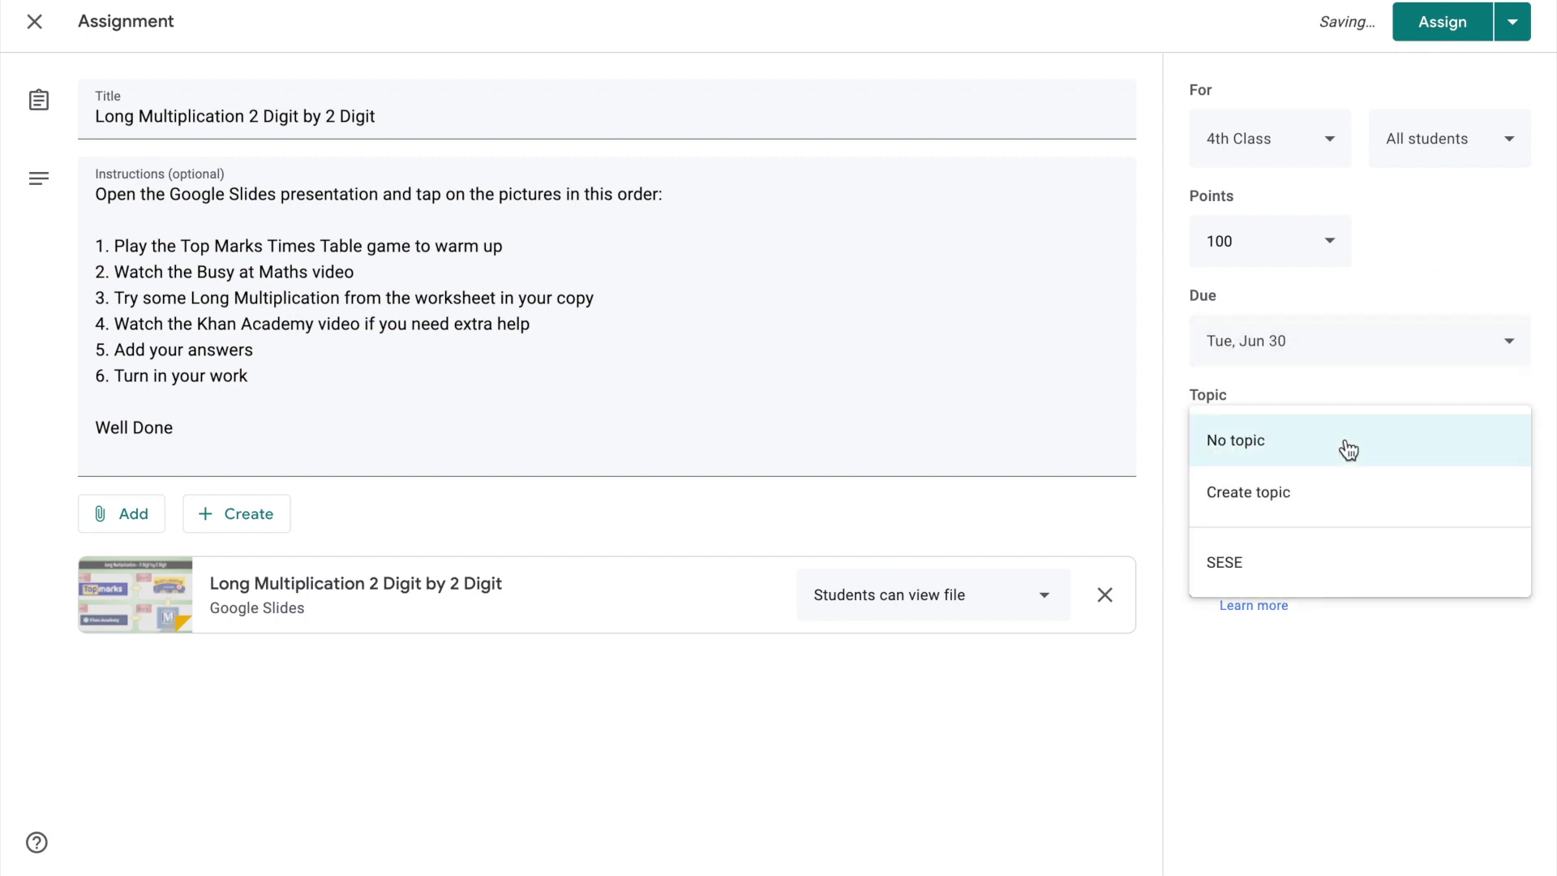
click(1306, 501)
text(Maths)
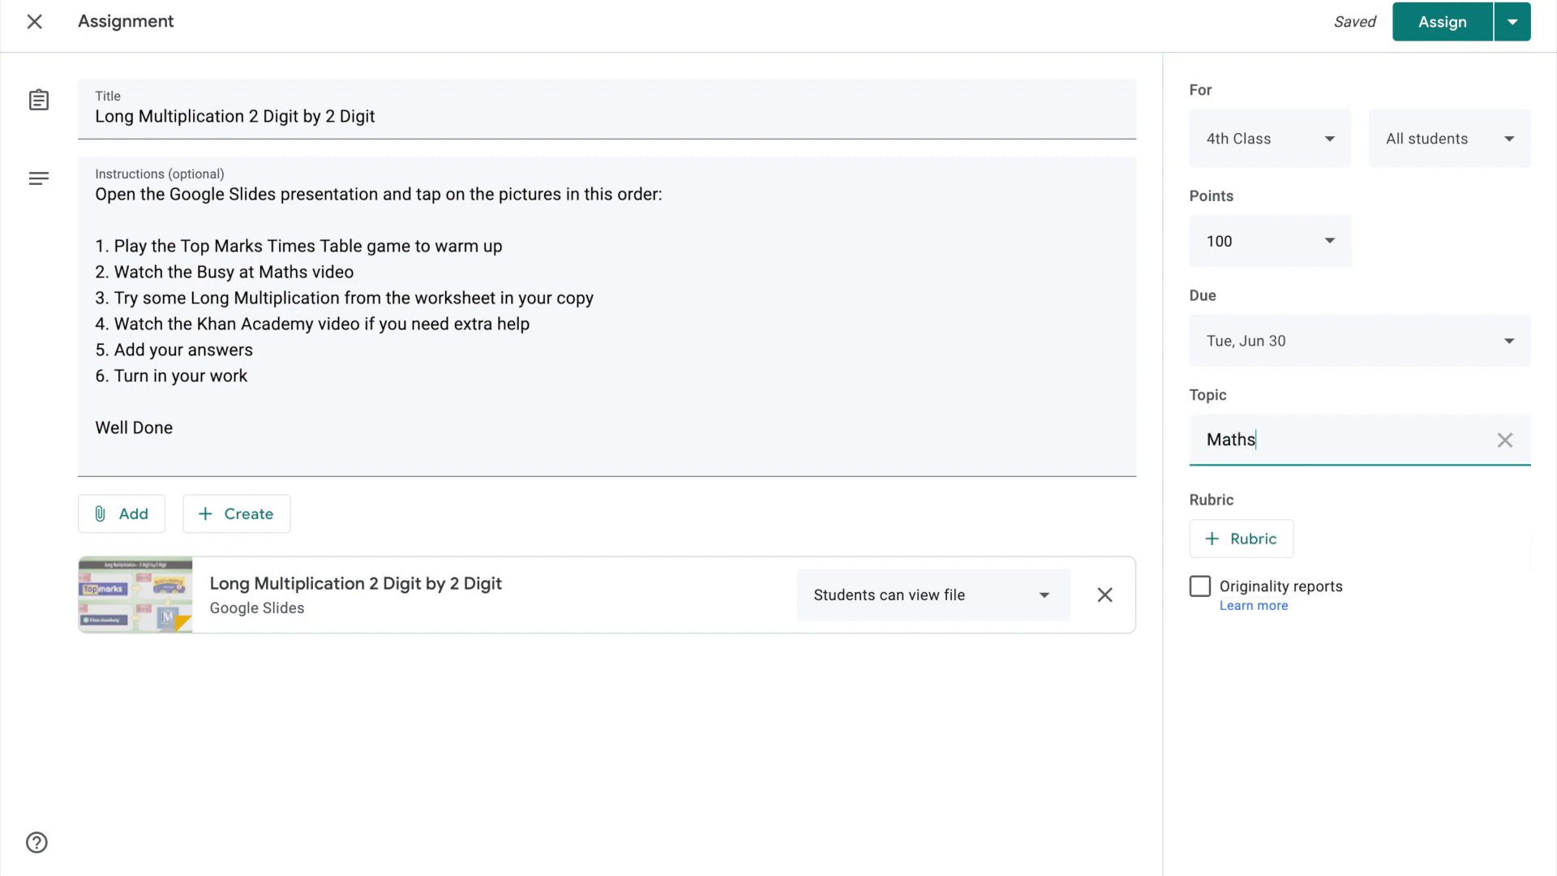
click(1370, 539)
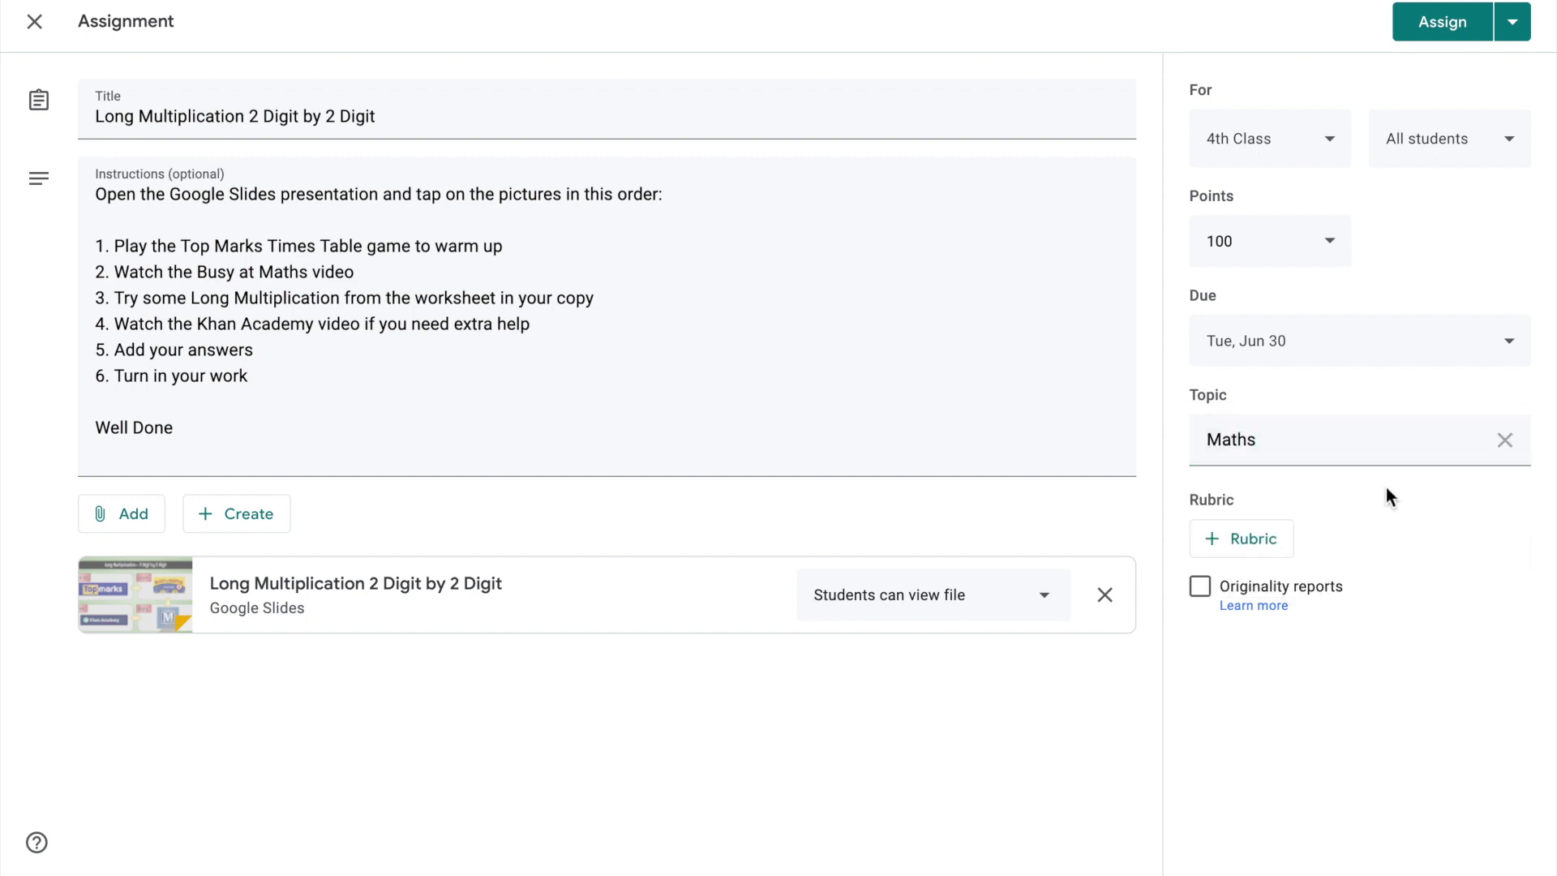
click(1442, 23)
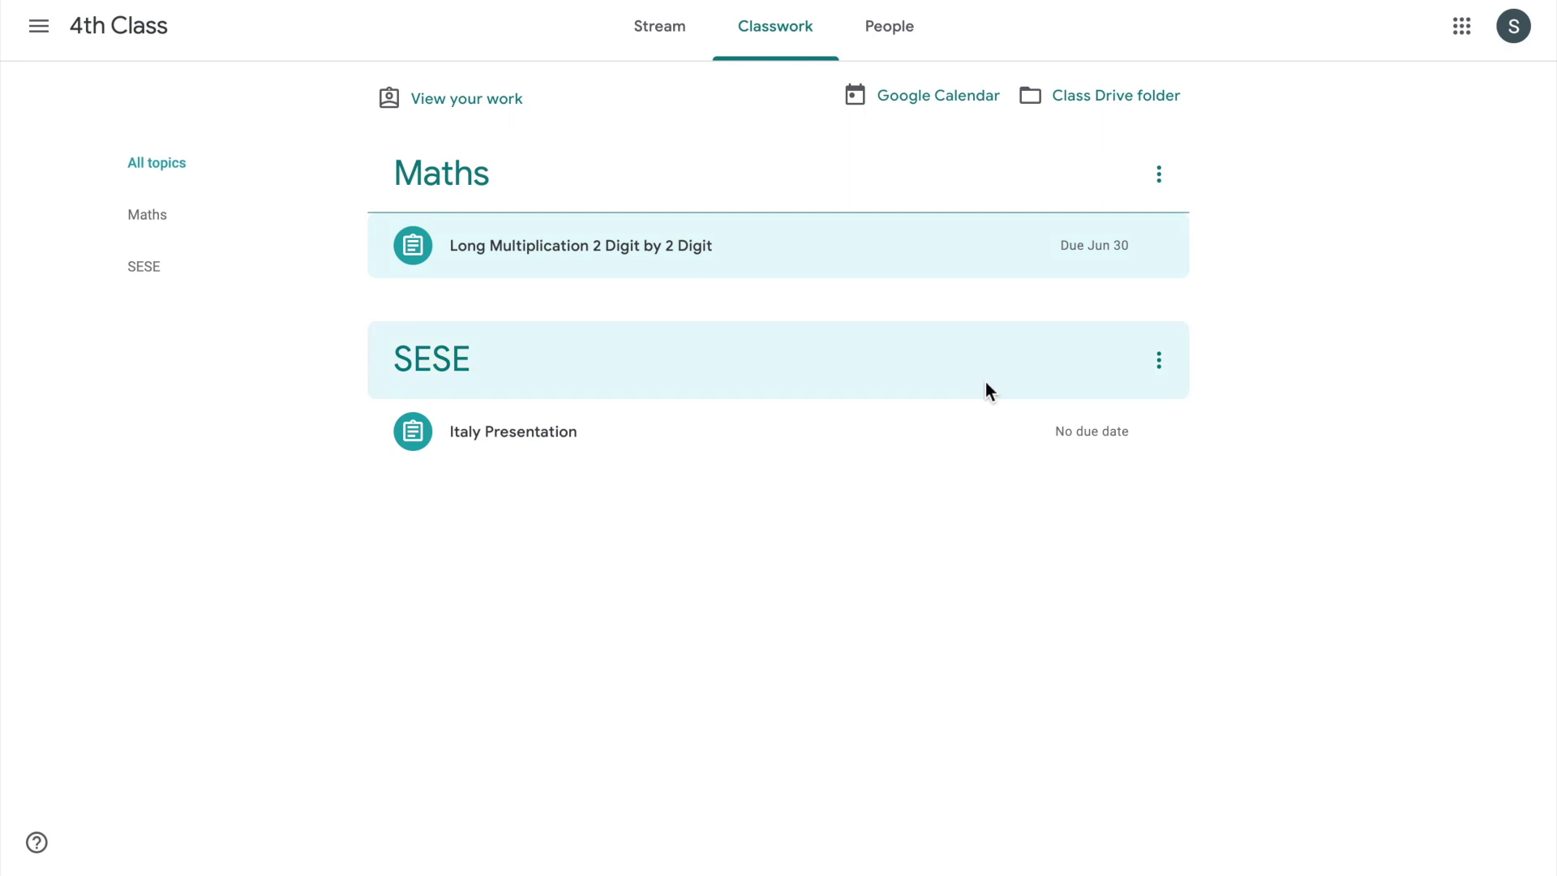
Step: From student Classwork, open the Long Multiplication assignment page and select the Topmarks image on the slide
click(722, 256)
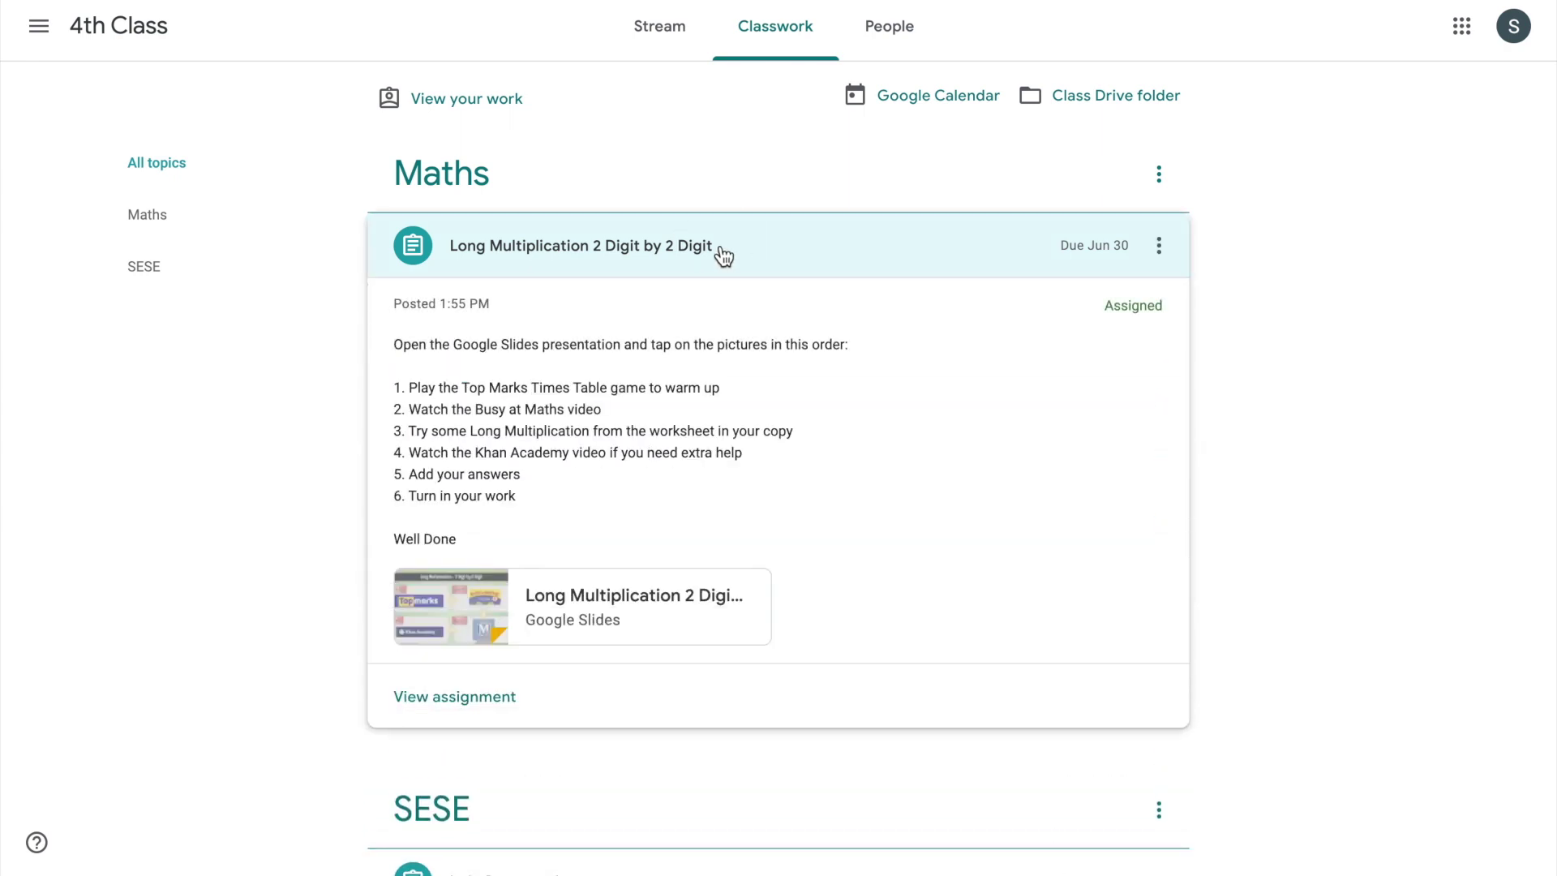
click(460, 699)
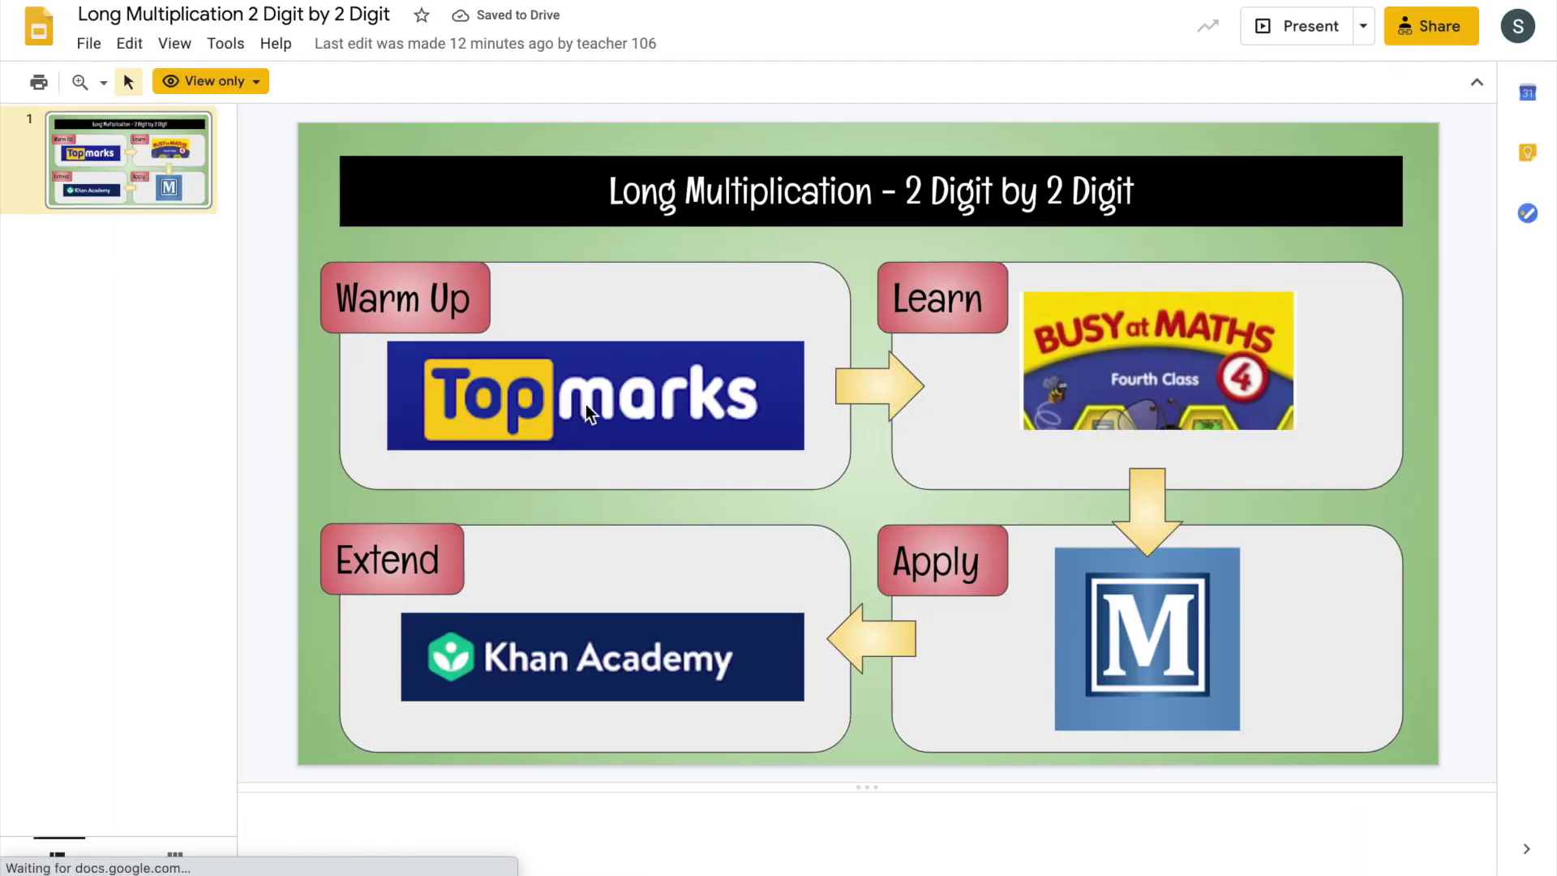
click(575, 405)
Step: Open the Topmarks link, pause the Busy at Maths video, then follow the M image's worksheet link
click(562, 474)
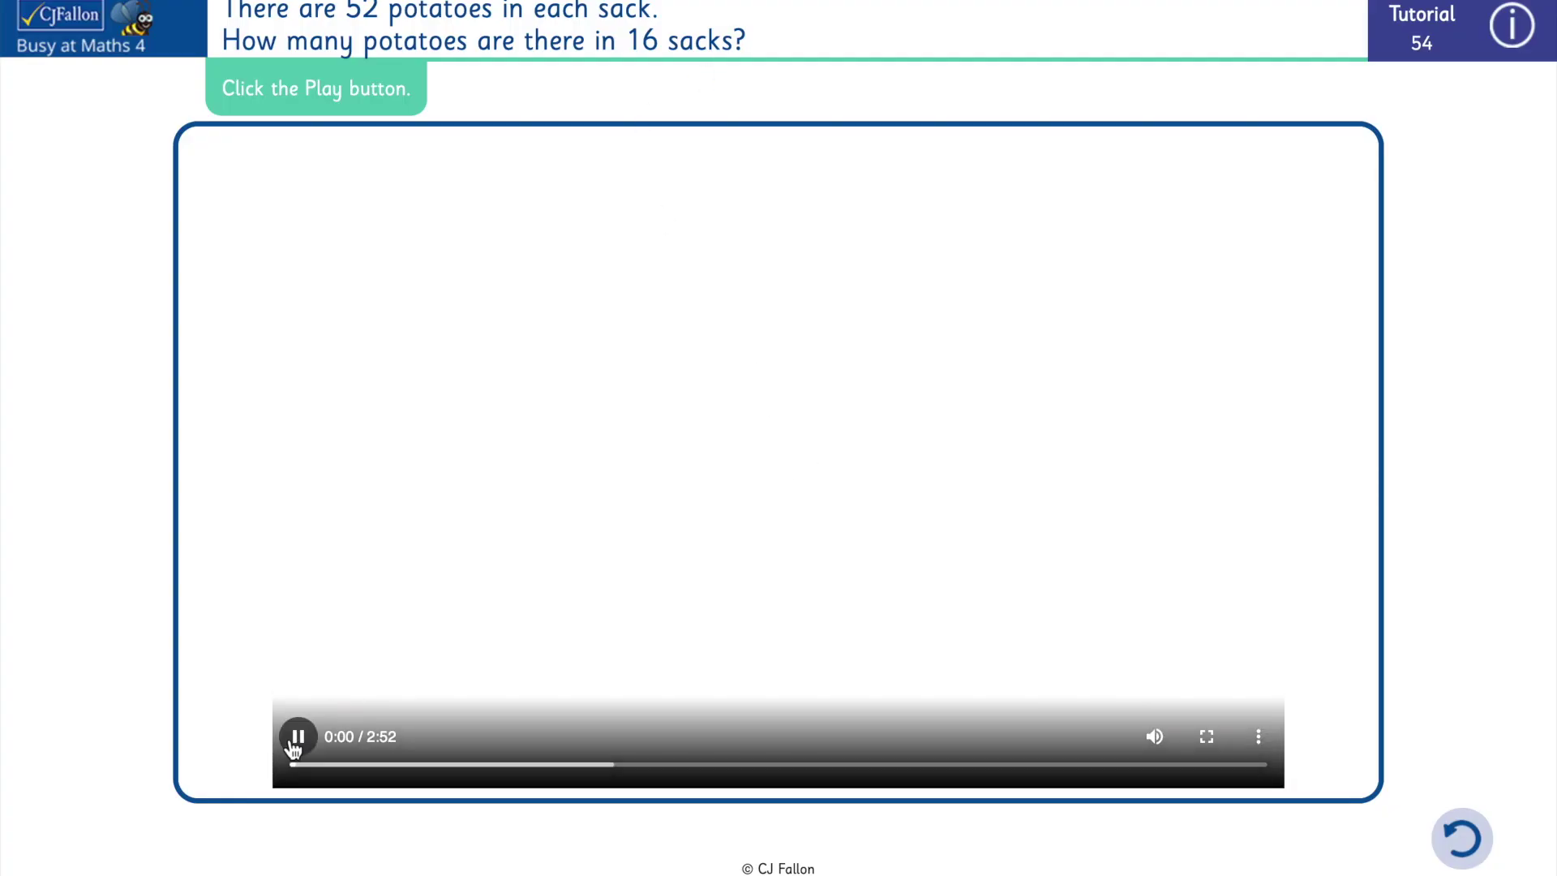
click(297, 738)
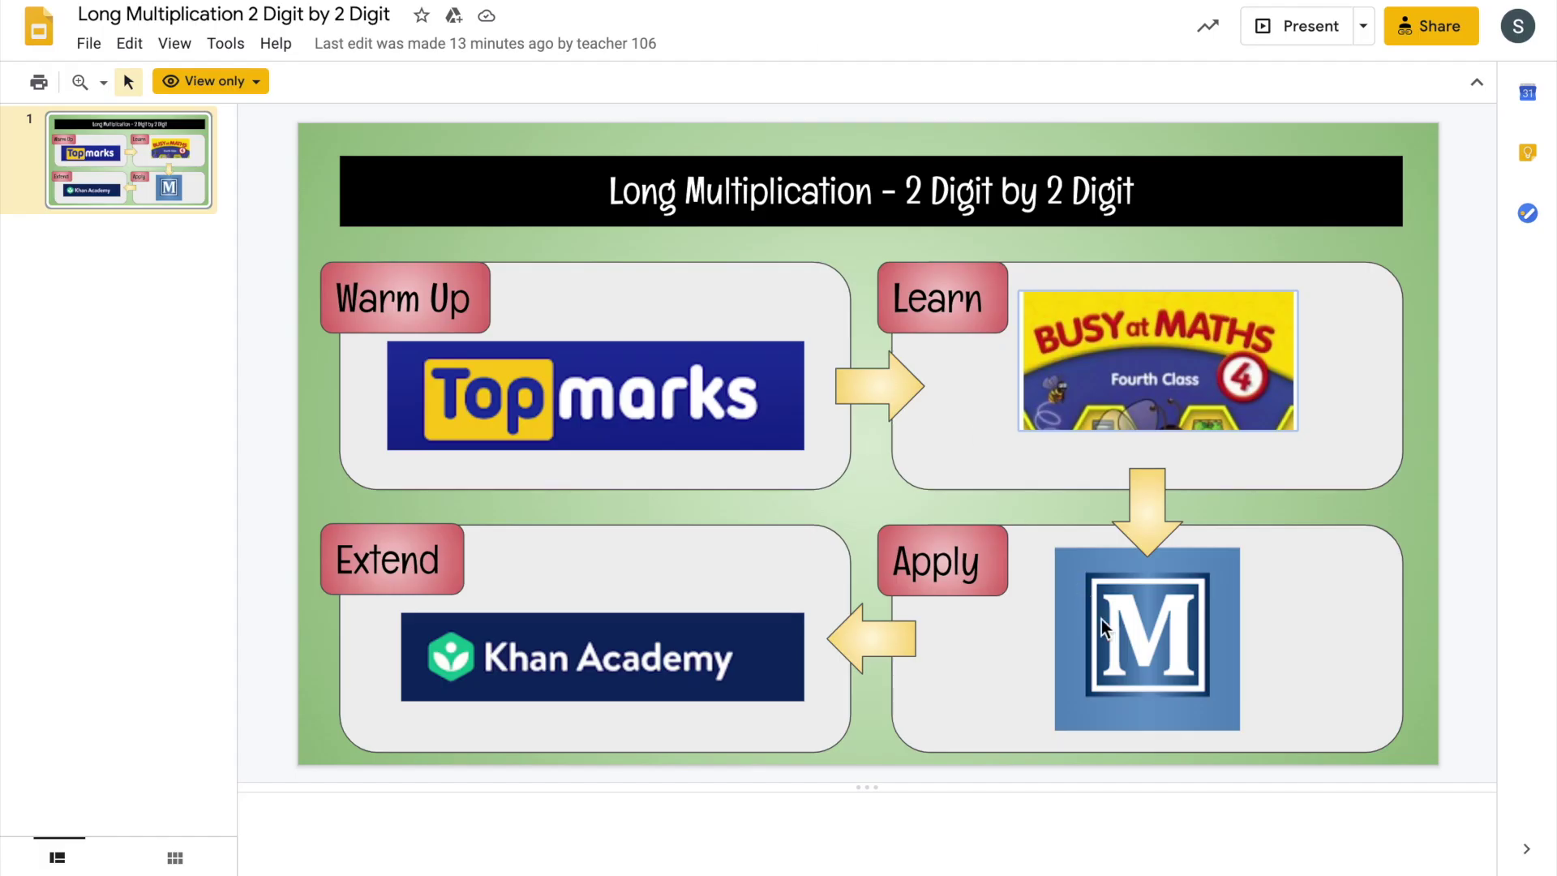
click(1104, 624)
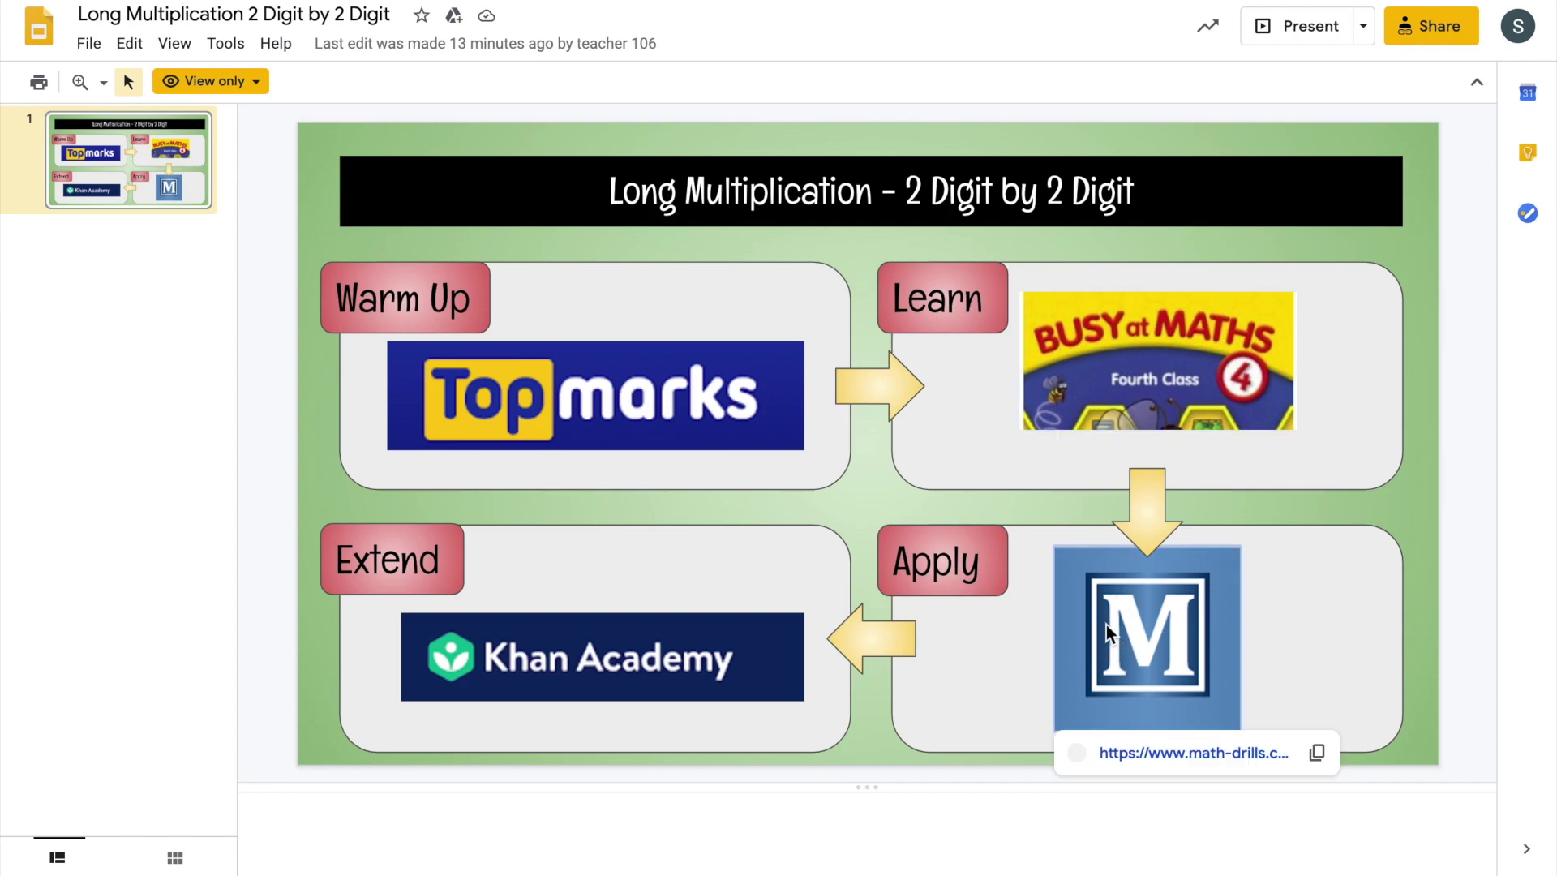
click(1133, 751)
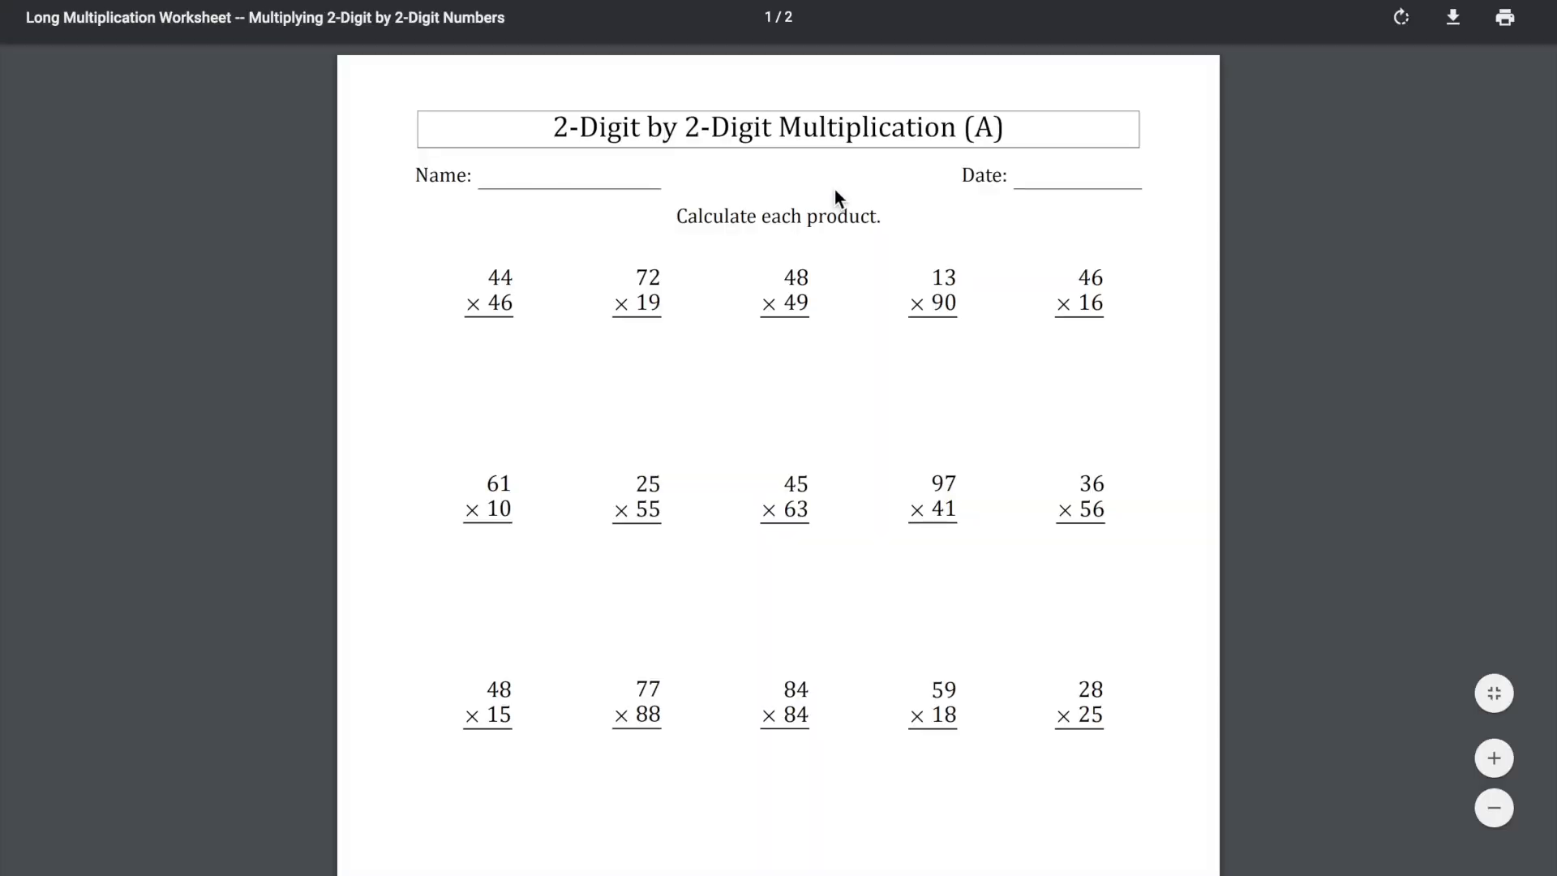
Step: Scroll through the Math-Drills multiplication problems, then close the worksheet tab with Ctrl+W
scroll(835, 190, down, 7)
scroll(835, 189, down, 3)
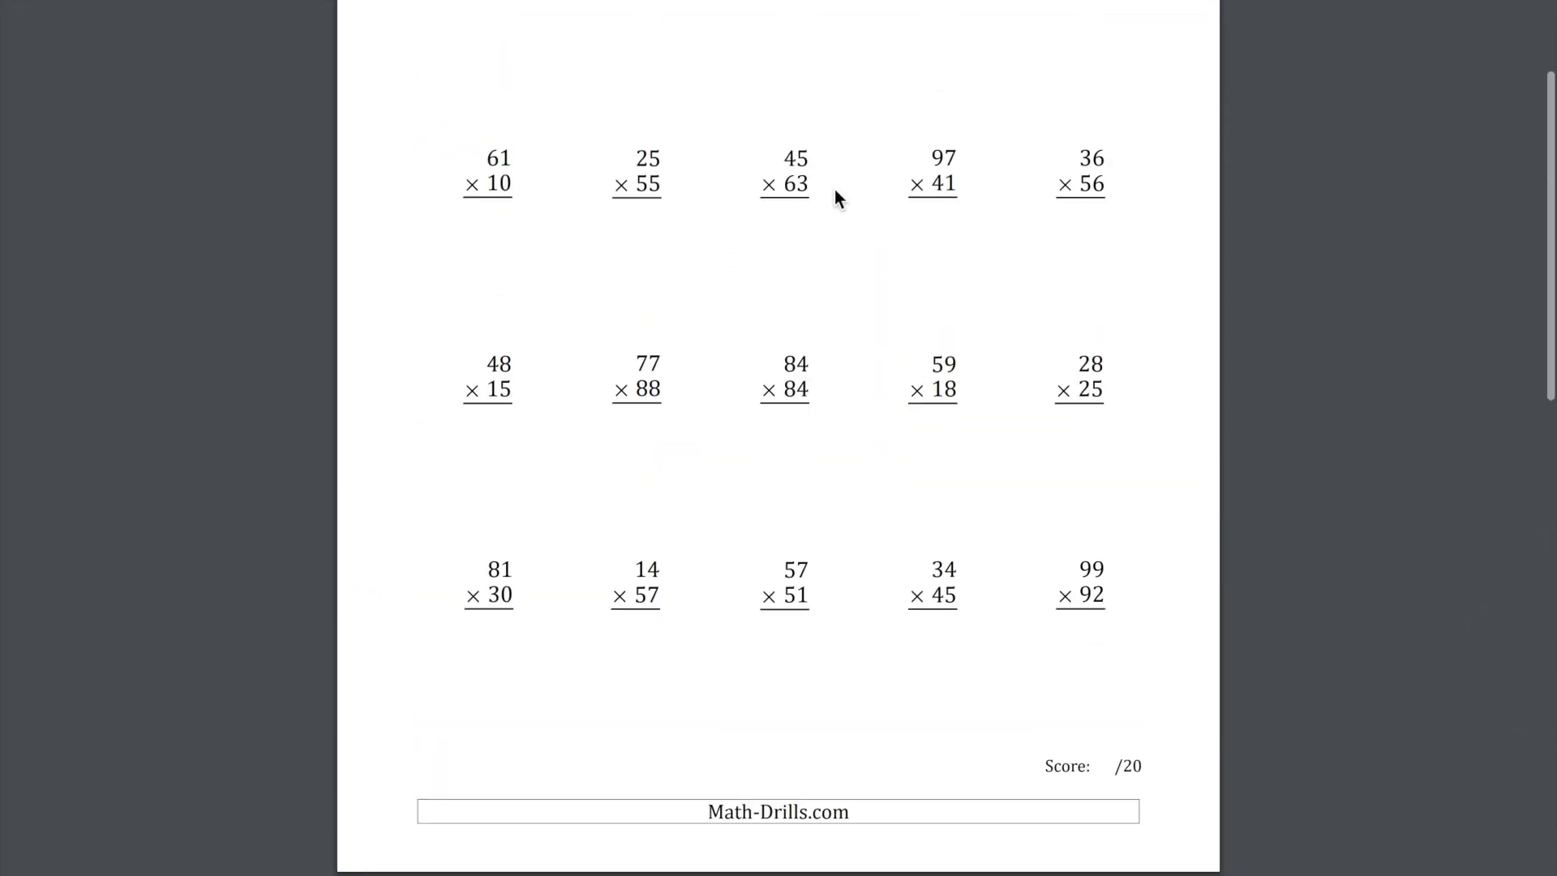
scroll(834, 188, up, 2)
key(ctrl+w)
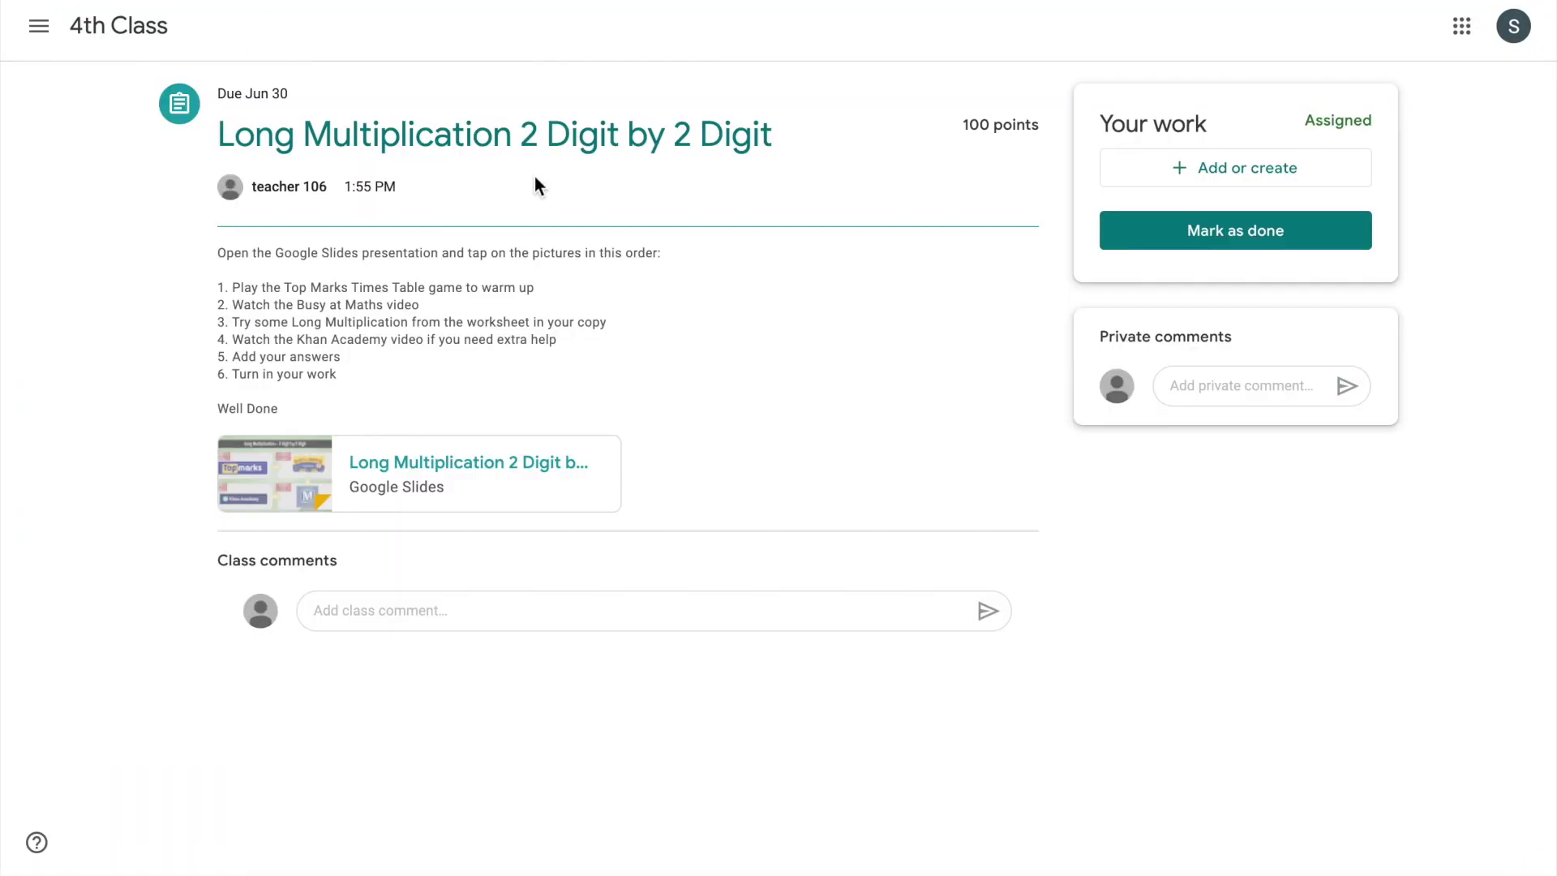
Step: Check the Add or create options, dismiss them, and choose Mark as done on the assignment
click(1175, 172)
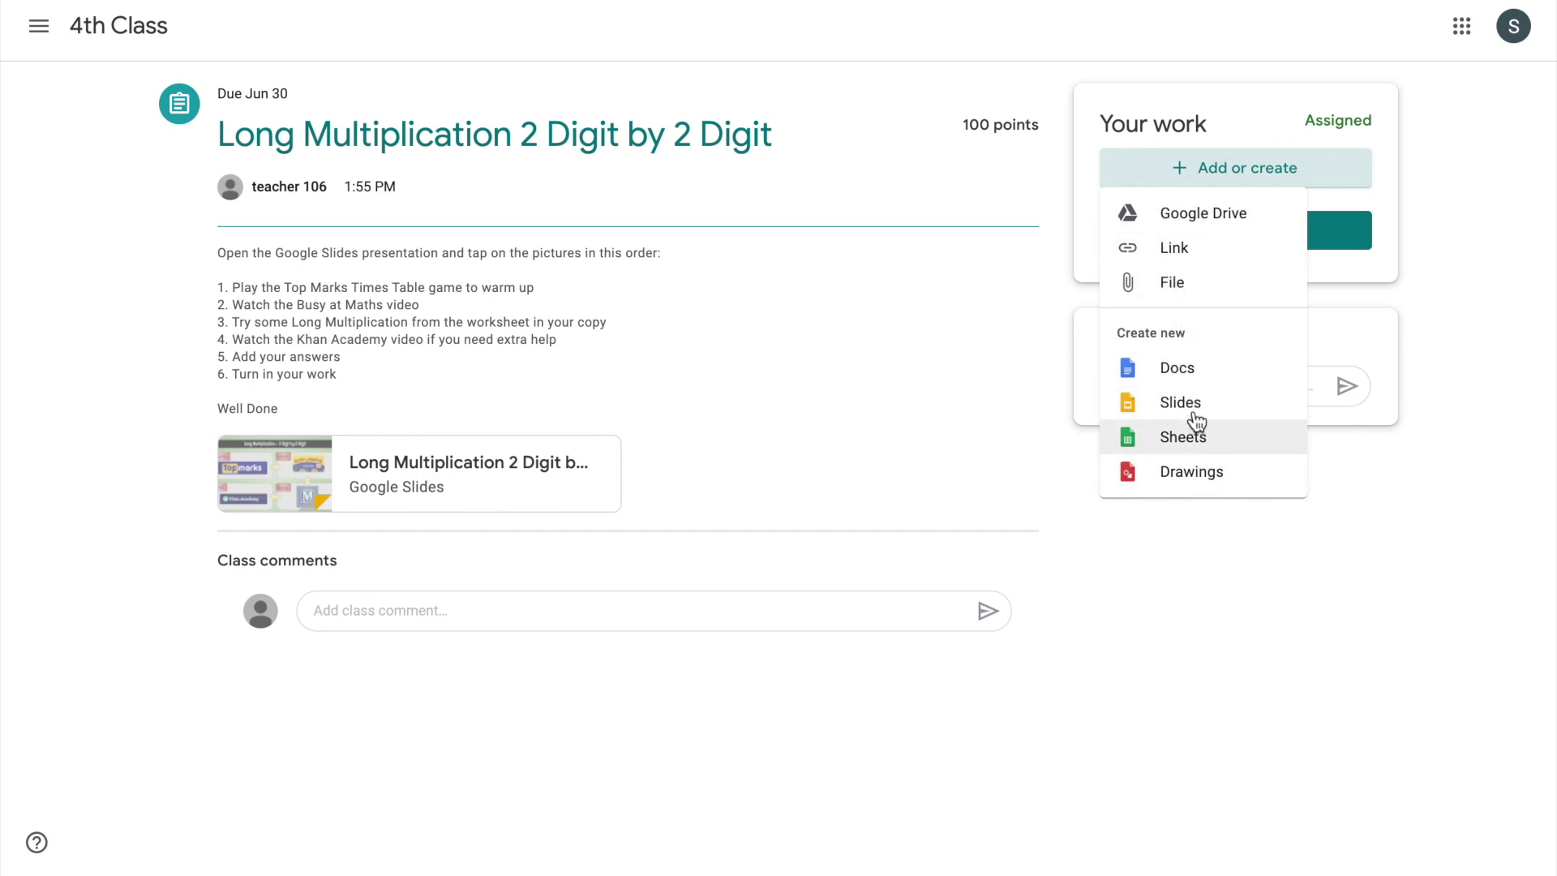
click(1047, 278)
click(1175, 232)
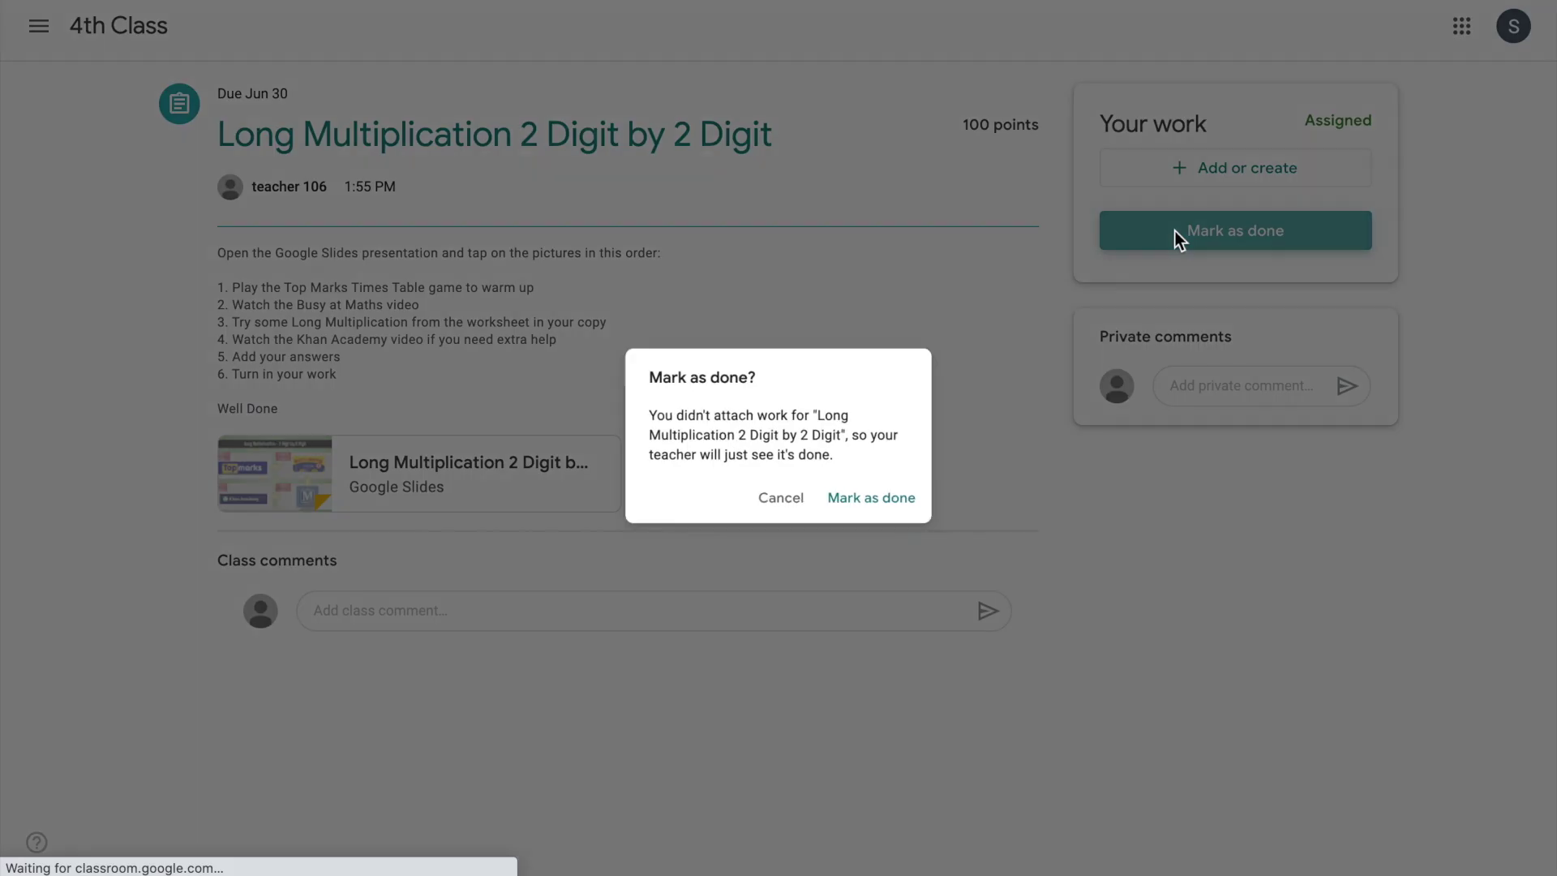